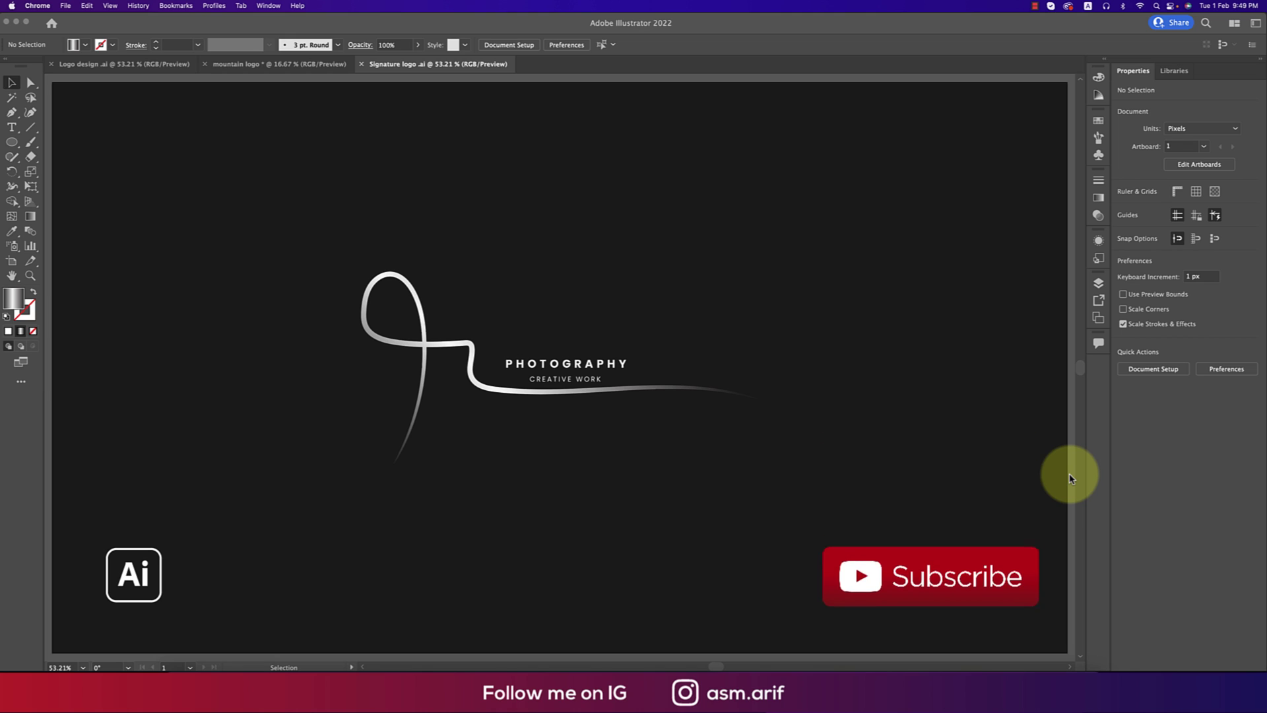
- Create a new 2000 × 2000 px Web-preset document named 'R sighnature logo'
left_click(51, 16)
left_click(72, 6)
left_click(77, 22)
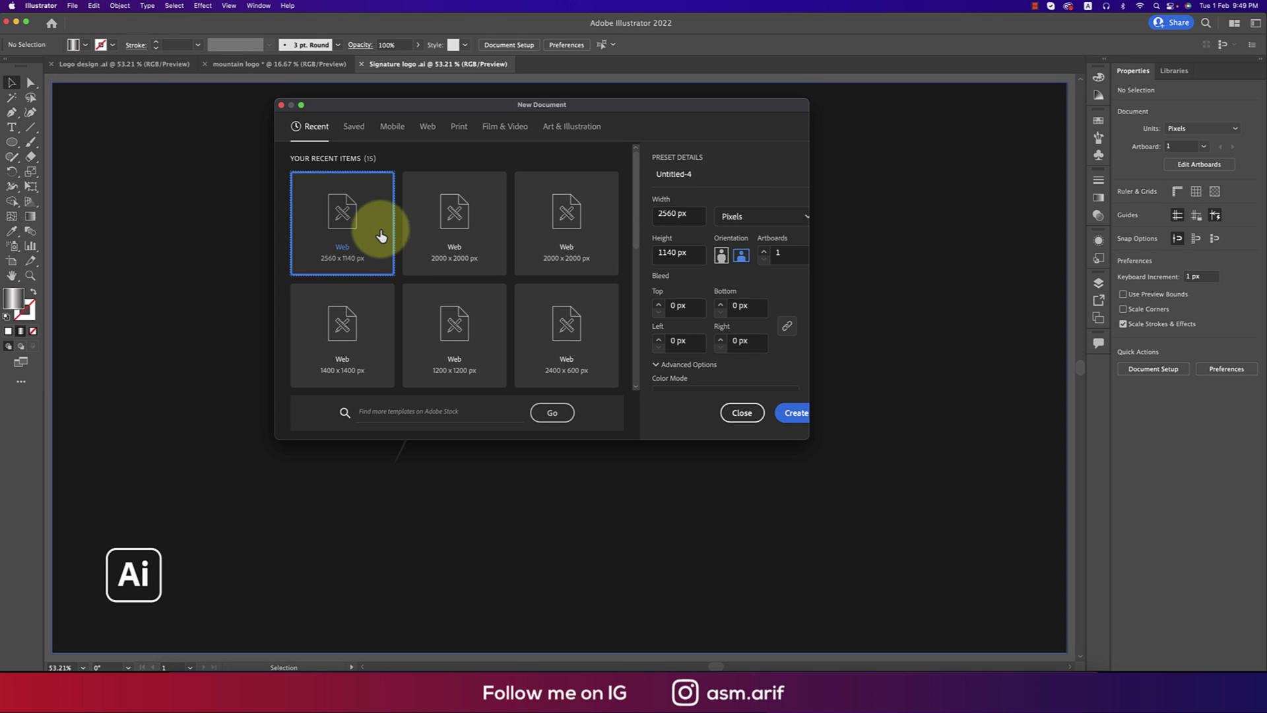
left_click(452, 221)
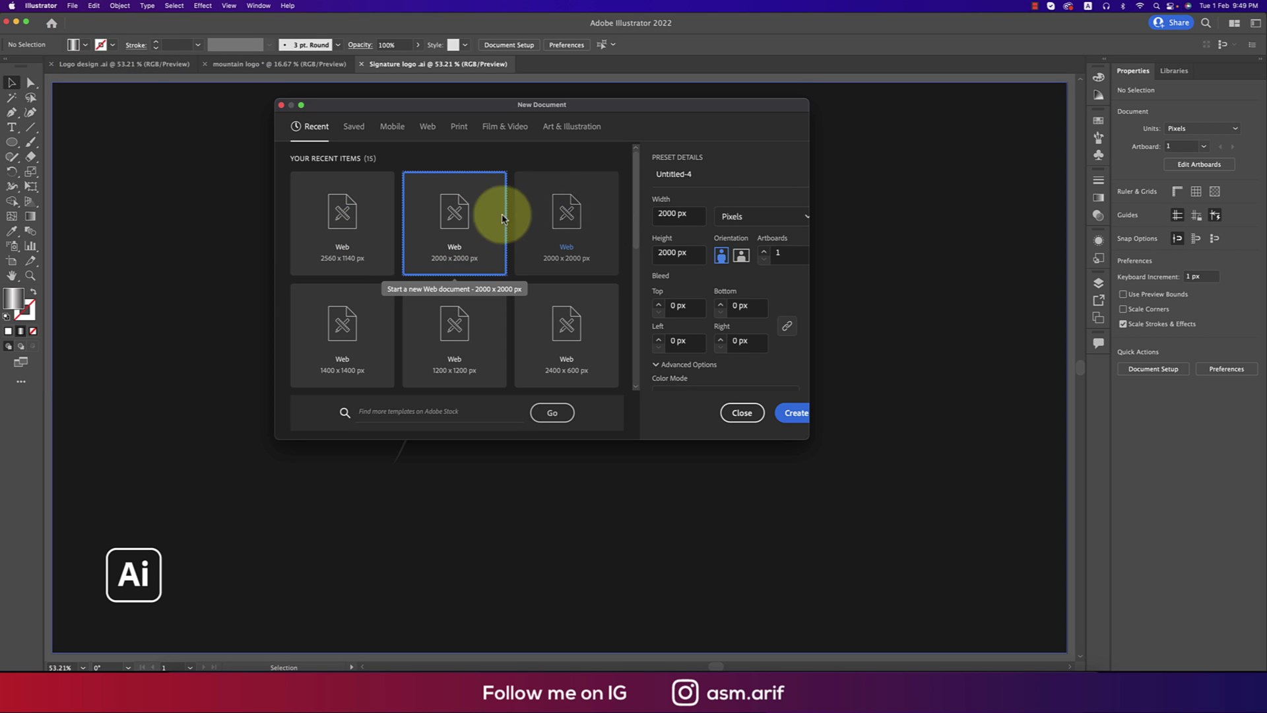
left_click_drag(692, 179, 638, 178)
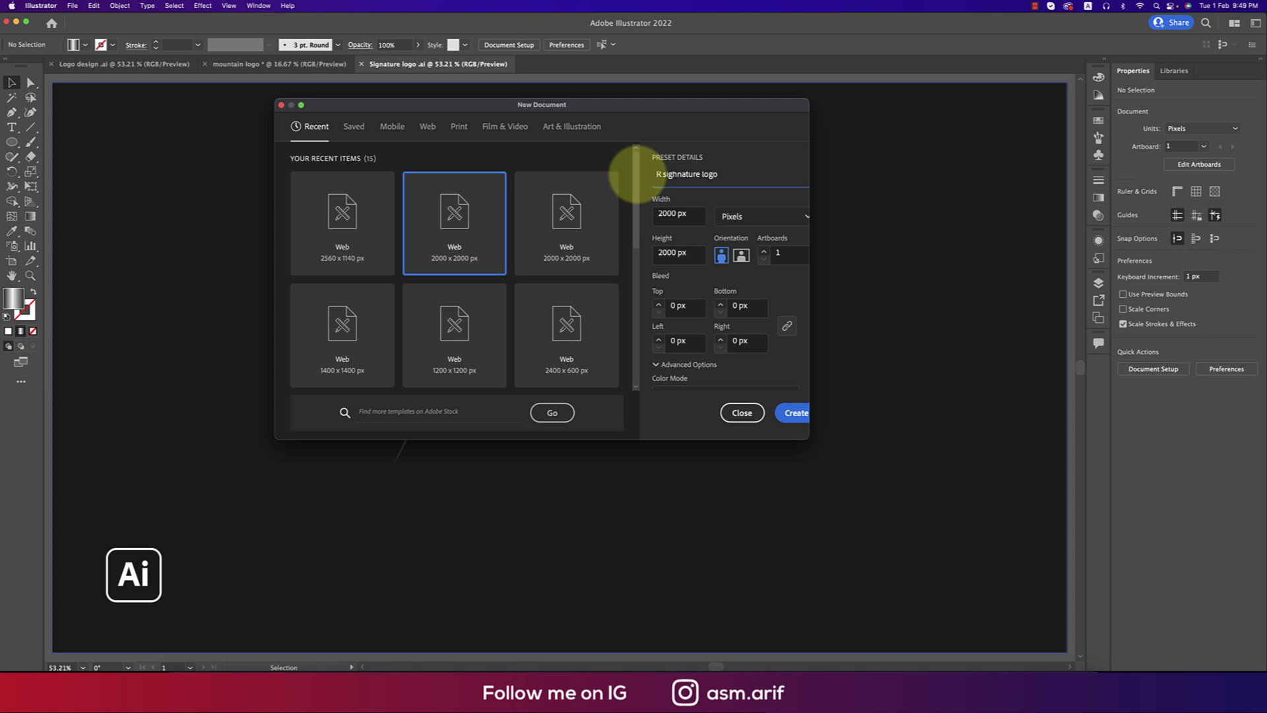
scroll(693, 297, "down", 3)
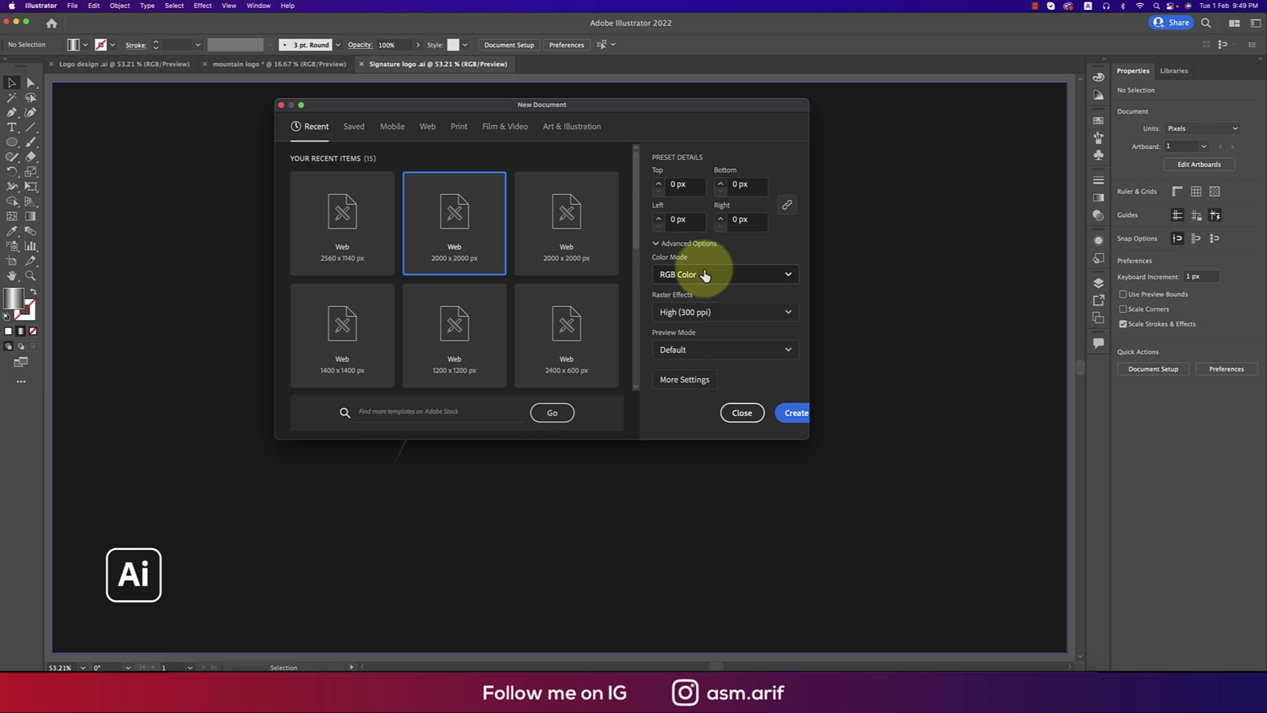
left_click(789, 413)
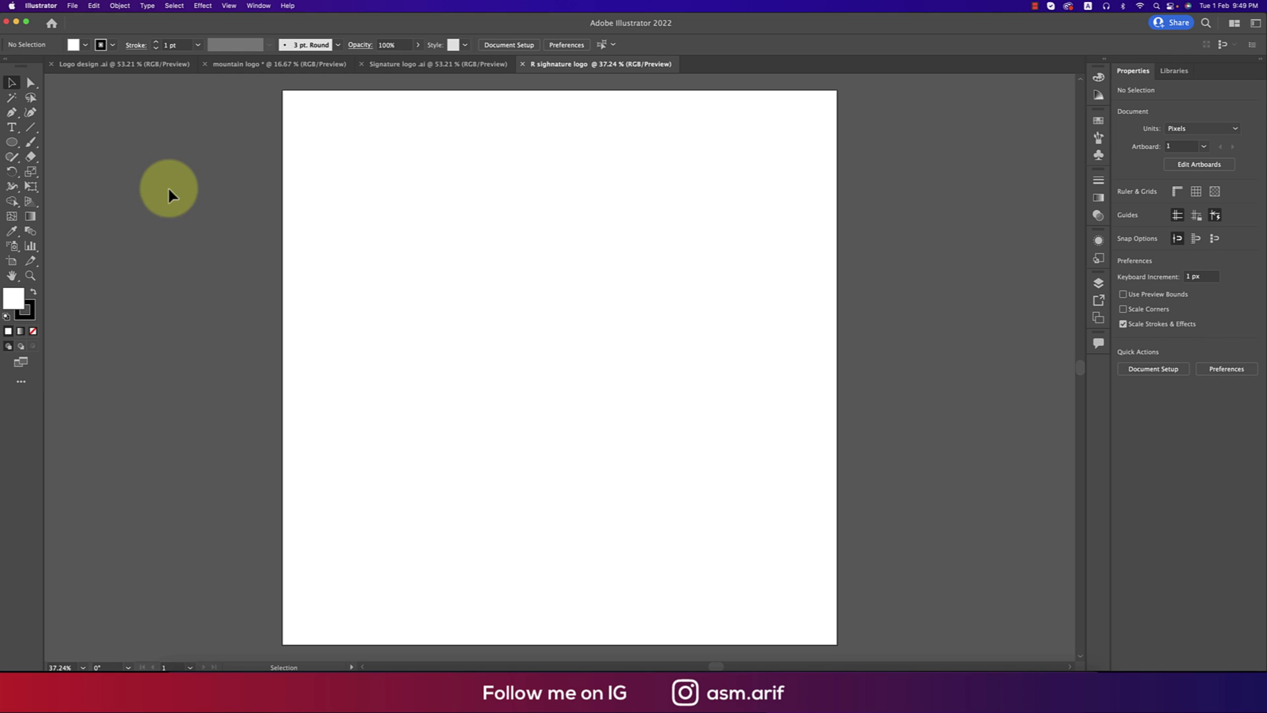
- Draw a long, thin ellipse across the upper artboard with the Ellipse Tool
left_click(11, 142)
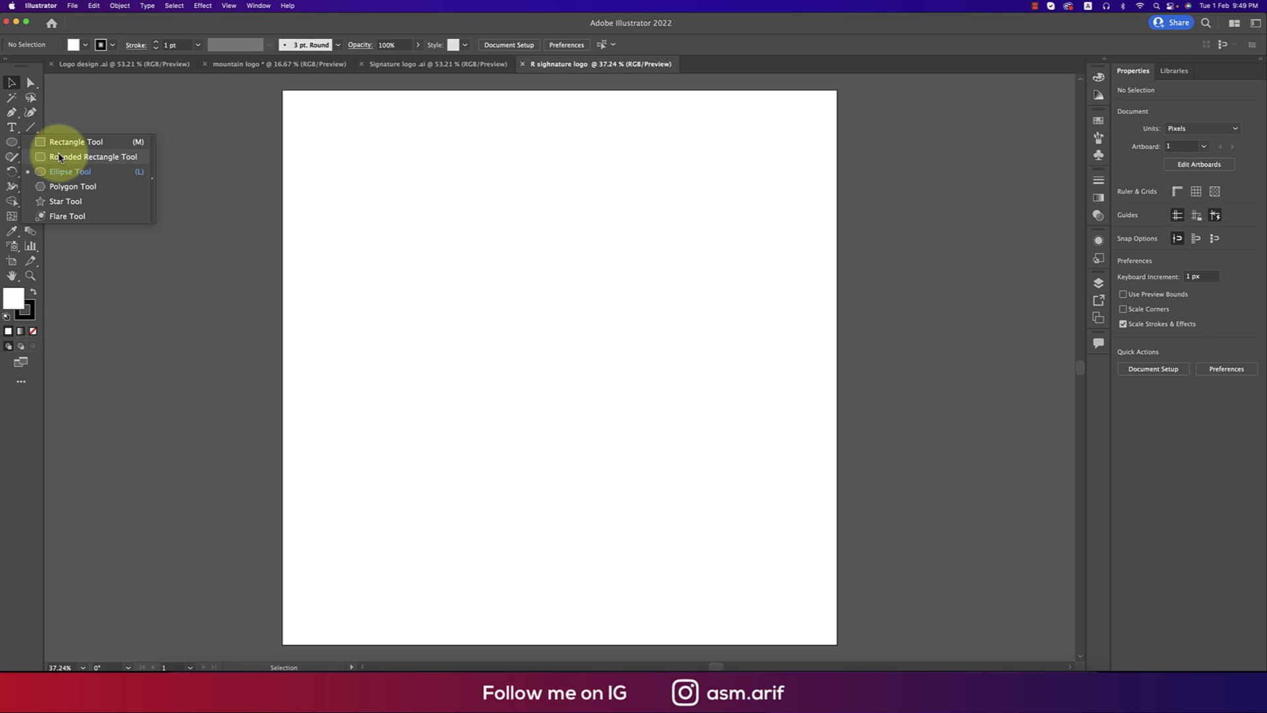
left_click(61, 172)
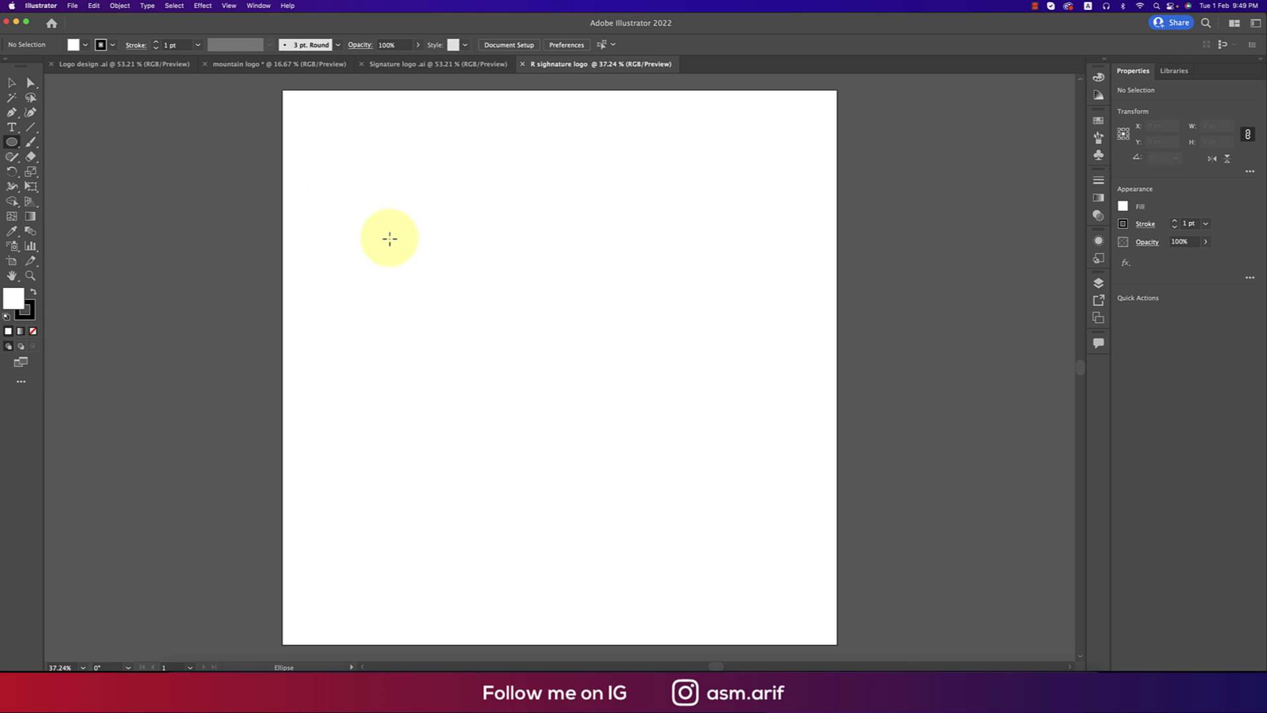
mouse_move(416, 231)
left_mouse_down()
mouse_move(693, 258)
mouse_move(725, 254)
mouse_move(728, 236)
left_mouse_up()
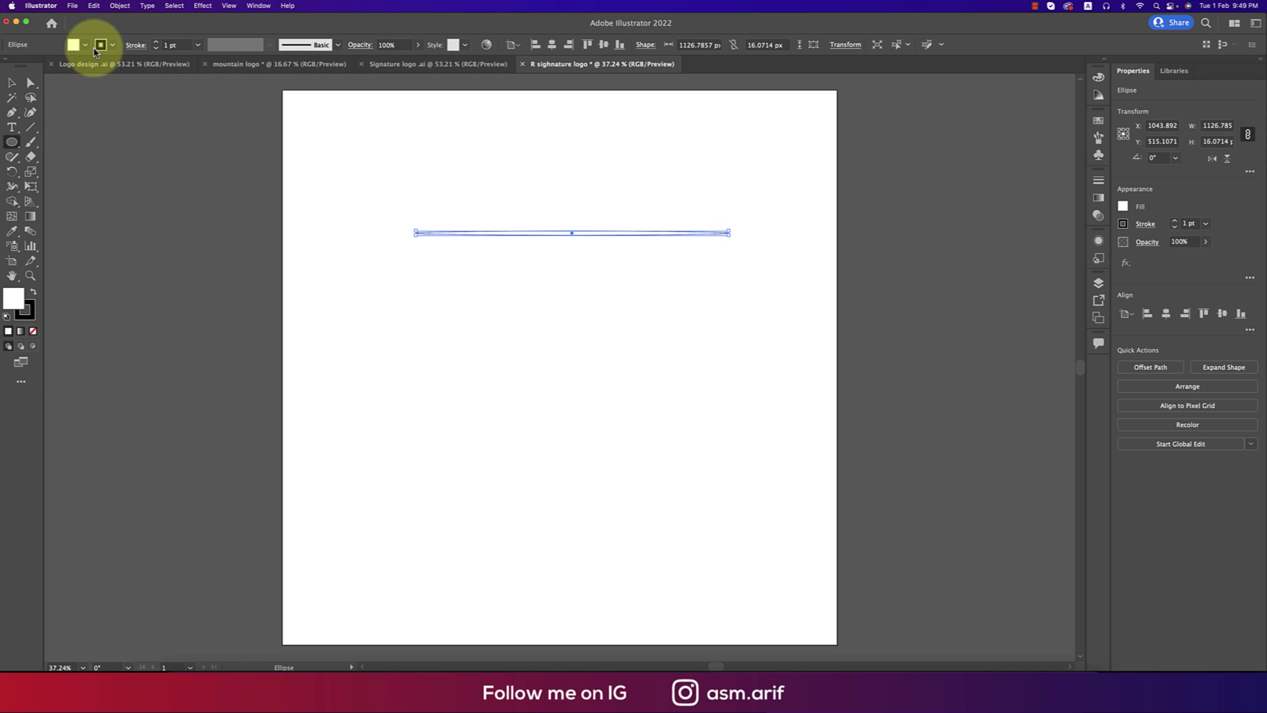
- Give the ellipse no stroke and a black fill, then deselect it
left_click(111, 44)
left_click(6, 66)
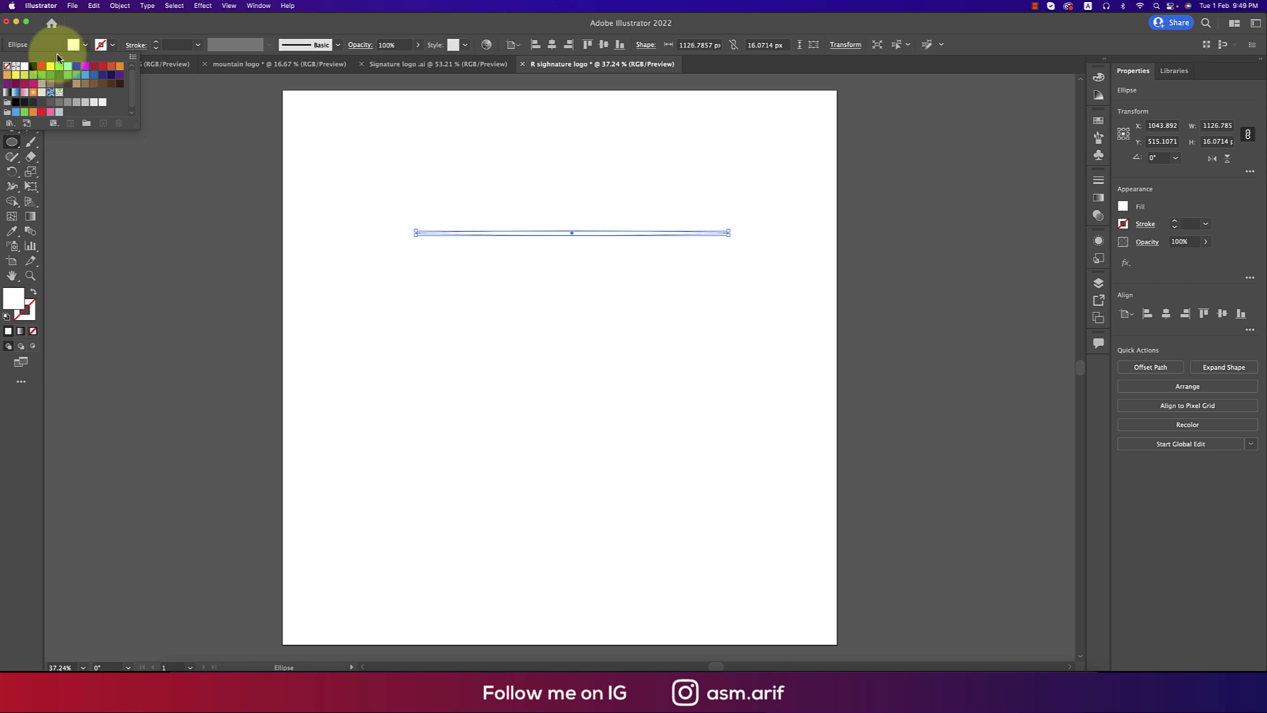
left_click(85, 45)
left_click(84, 44)
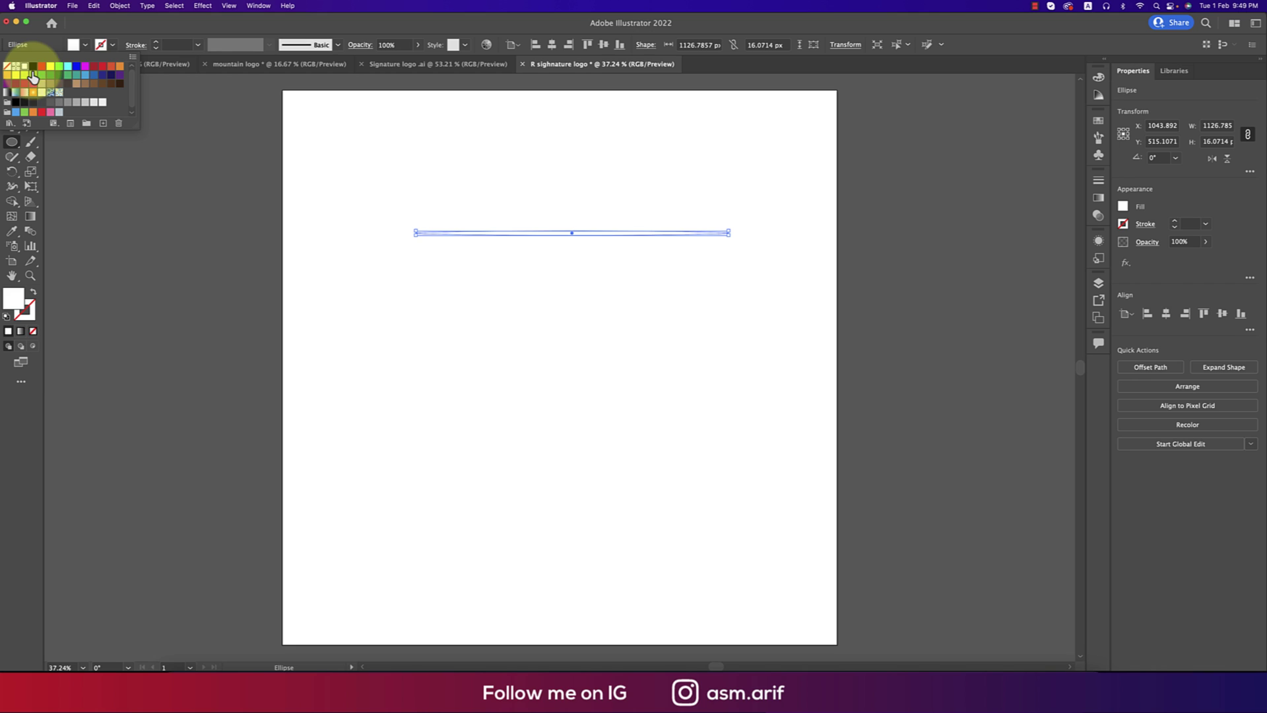
left_click(35, 73)
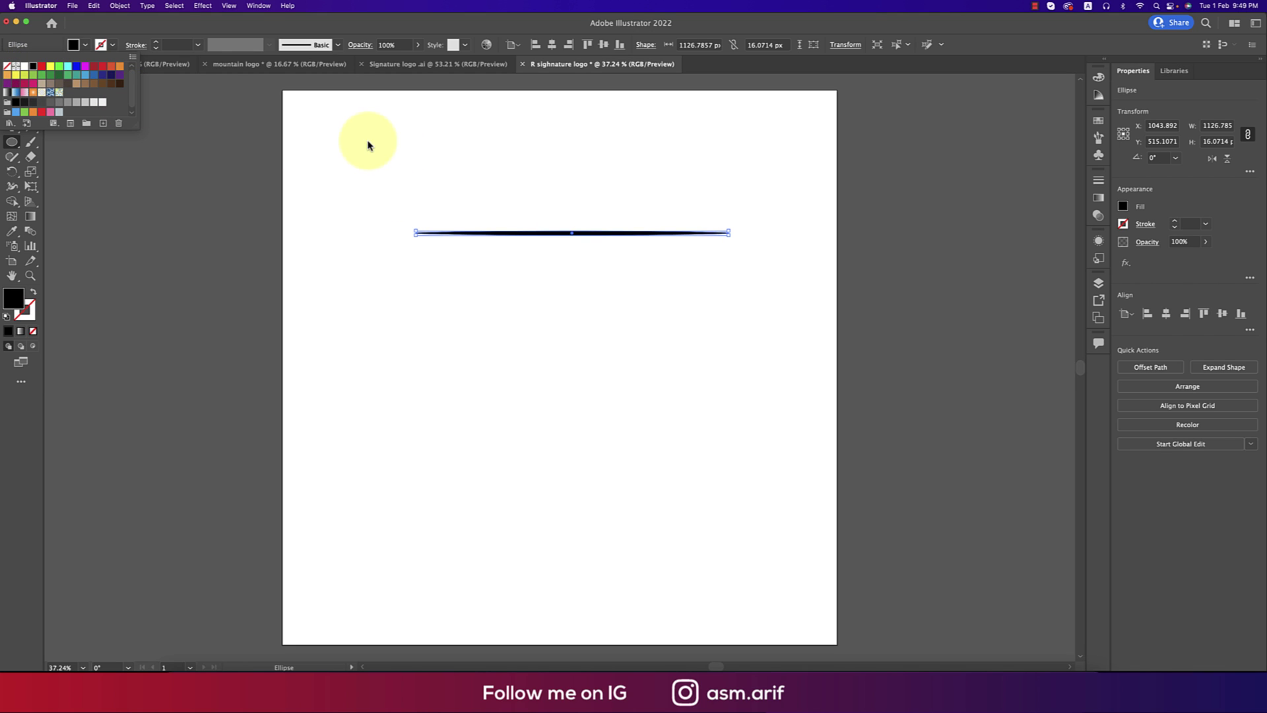
left_click(368, 141)
key("v")
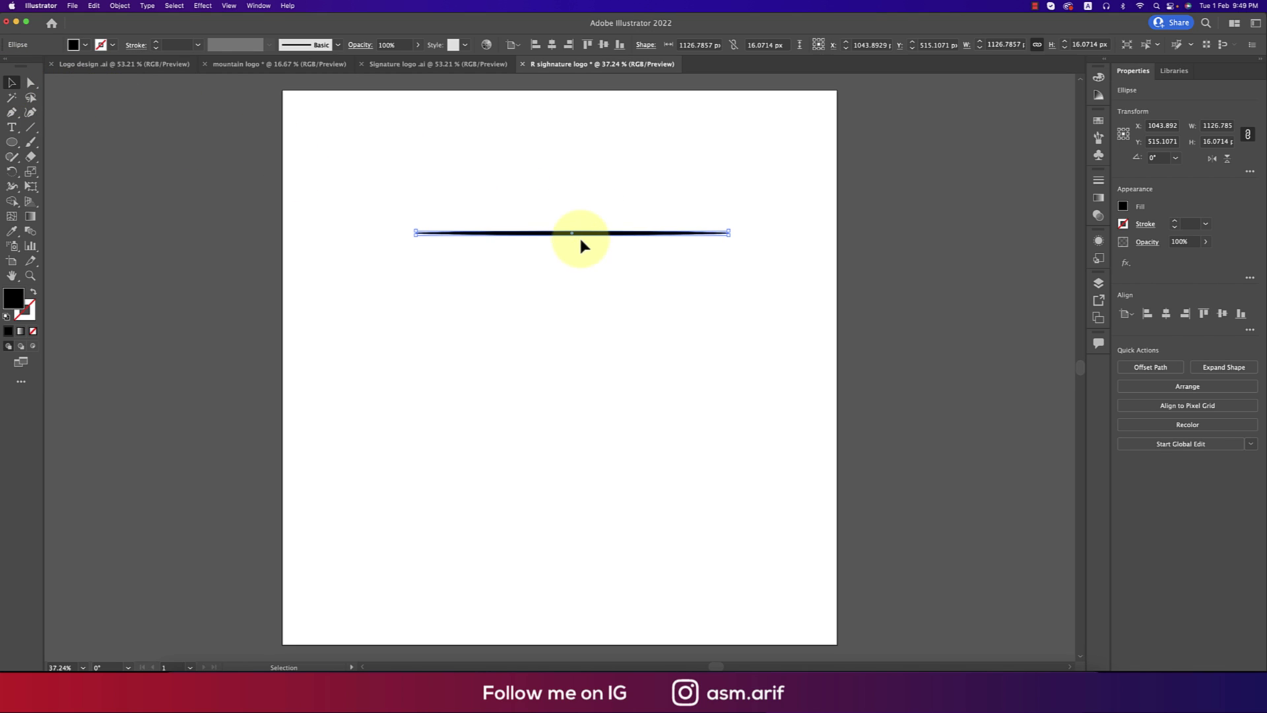
scroll(580, 236, "up", 3)
scroll(580, 235, "down", 4)
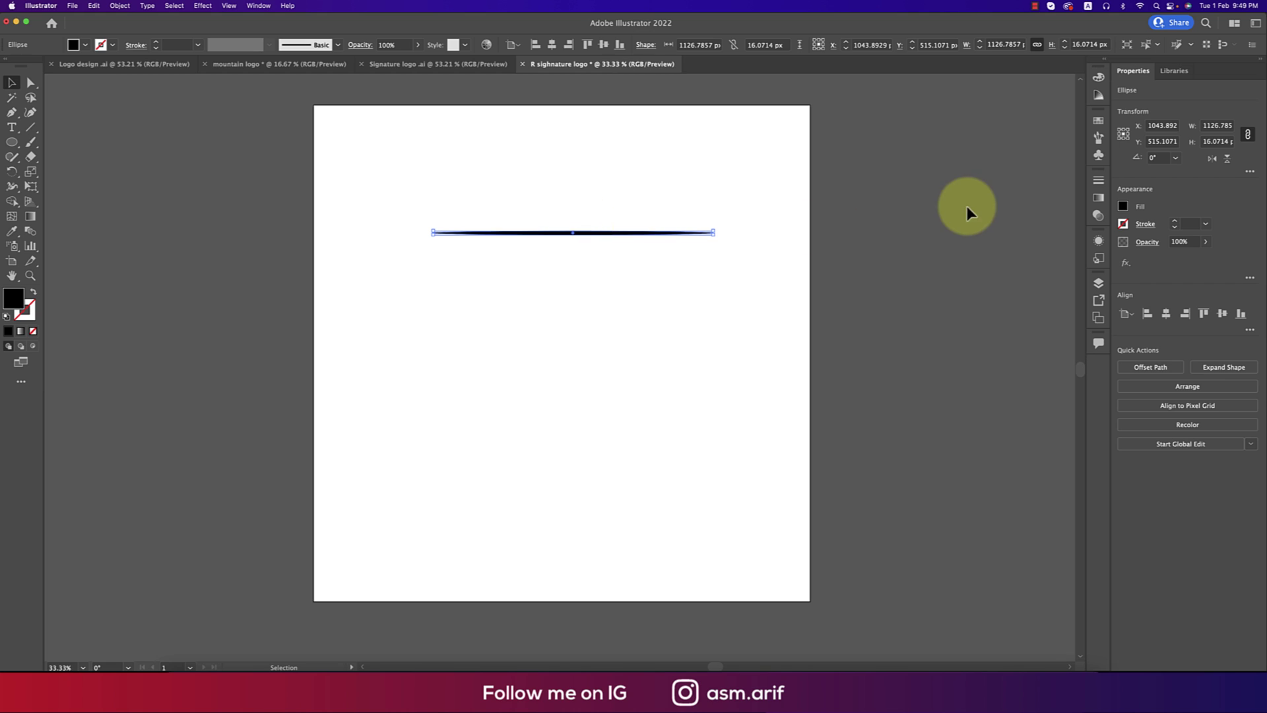
left_click(958, 205)
left_click_drag(958, 205, 963, 194)
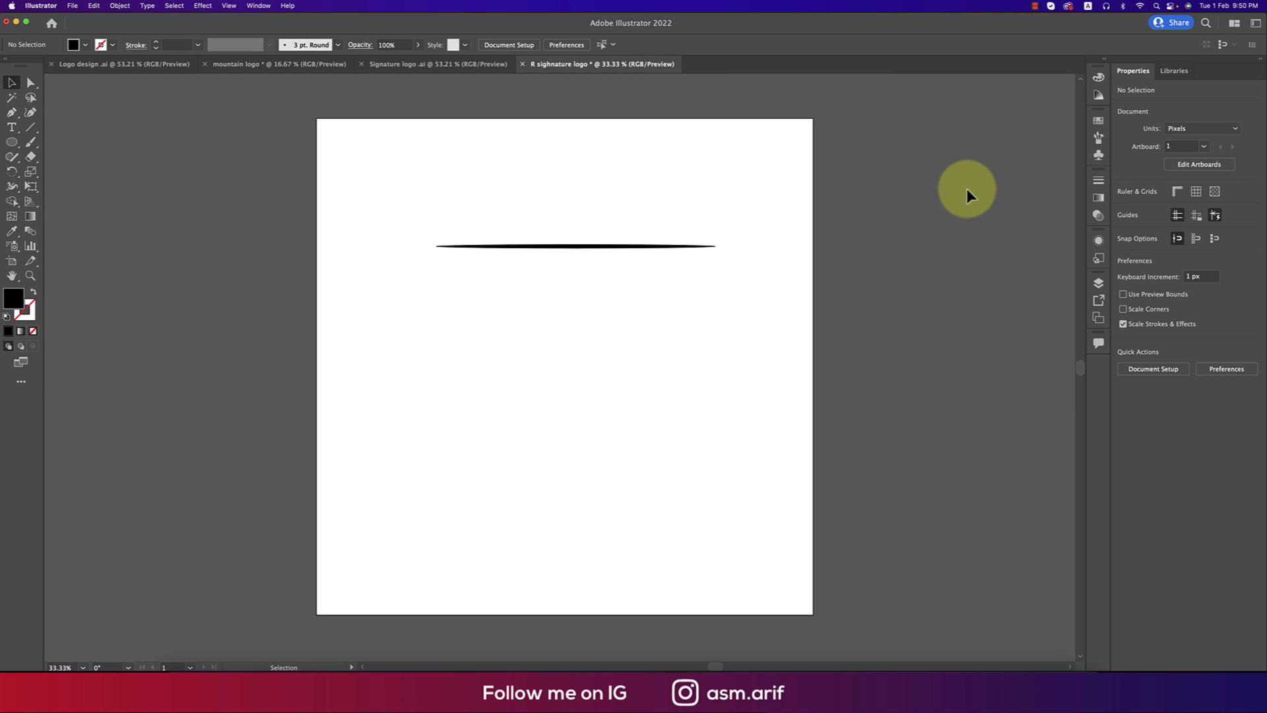
- Switch to the Essentials Classic workspace and reset its layout
left_click(1233, 23)
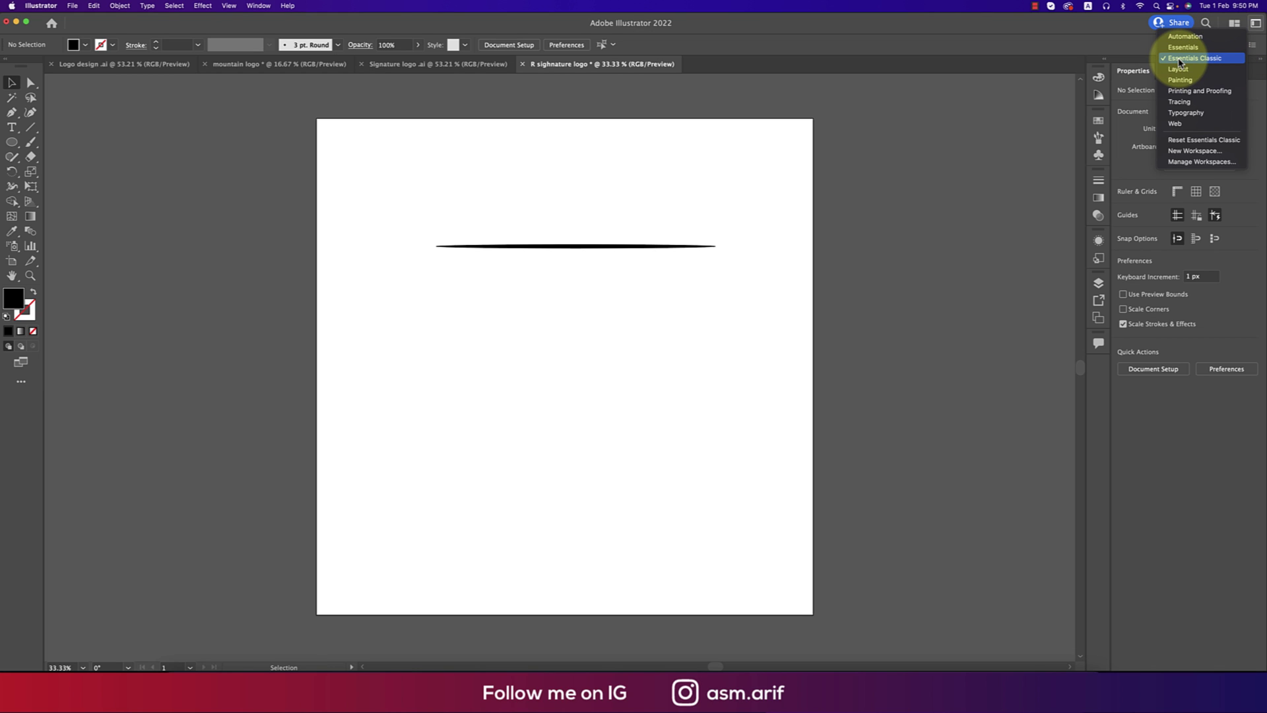
left_click(1180, 59)
left_click(1234, 23)
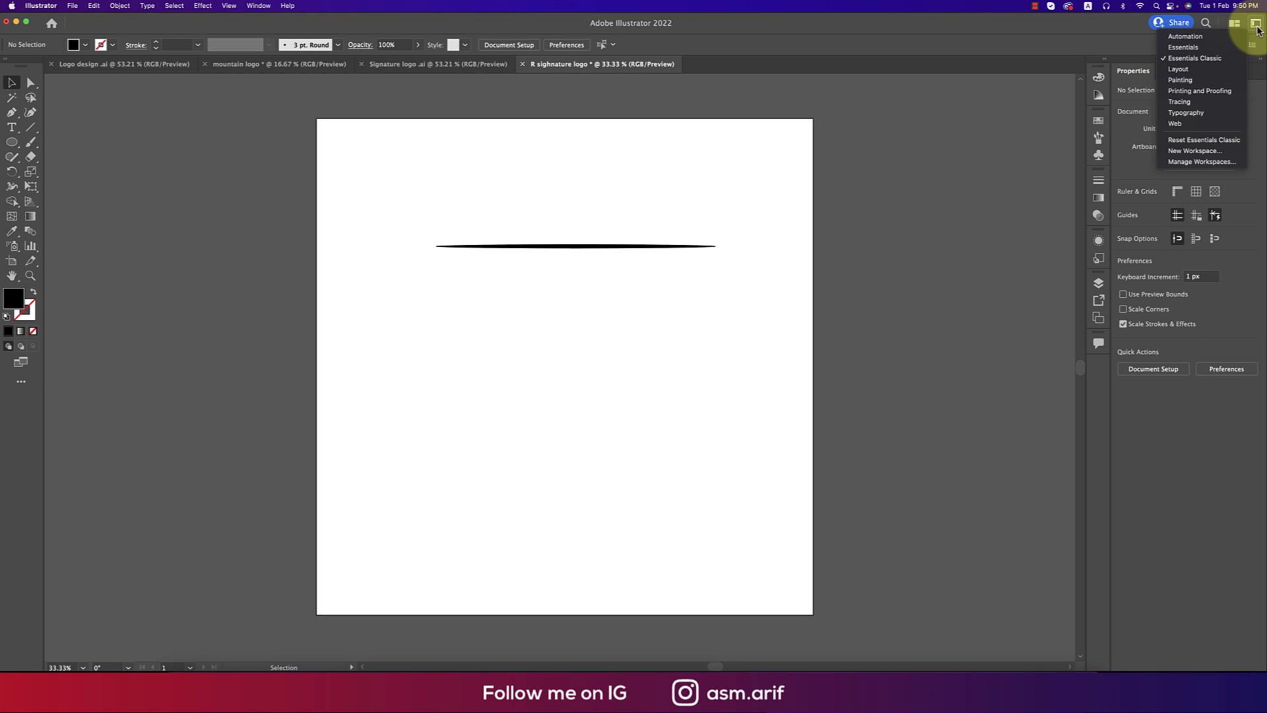
left_click(1175, 60)
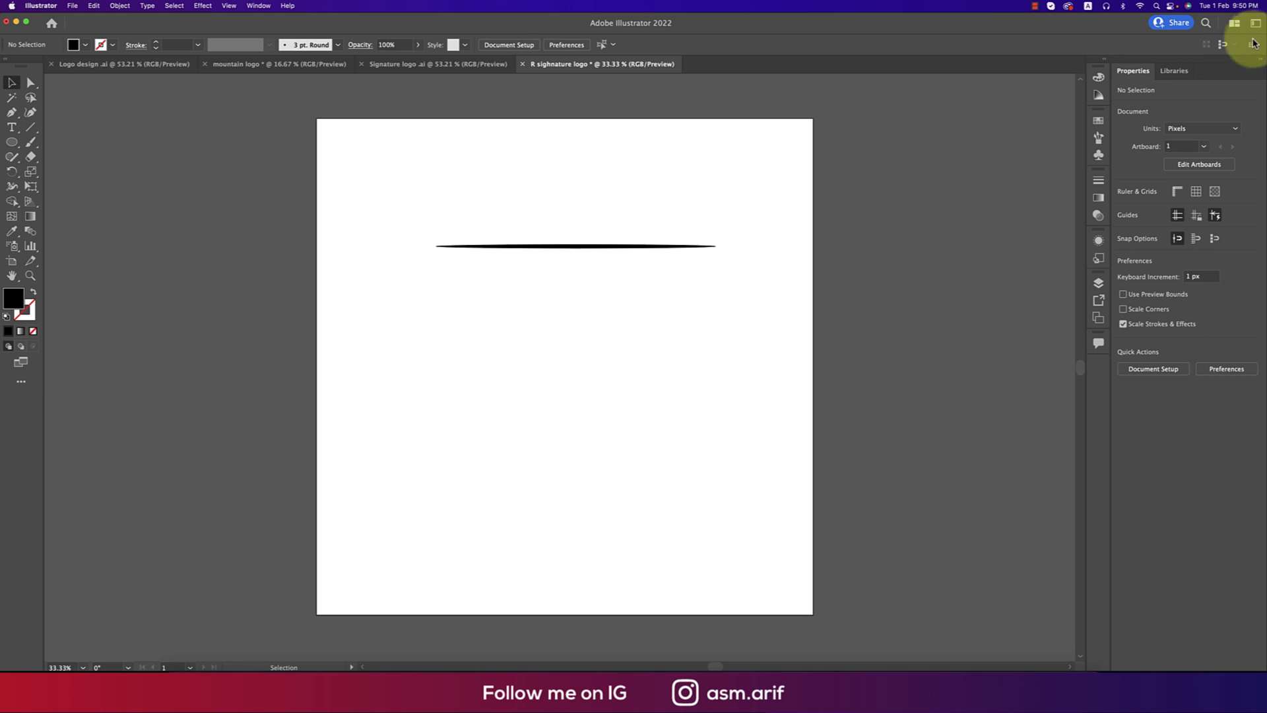
left_click(1233, 22)
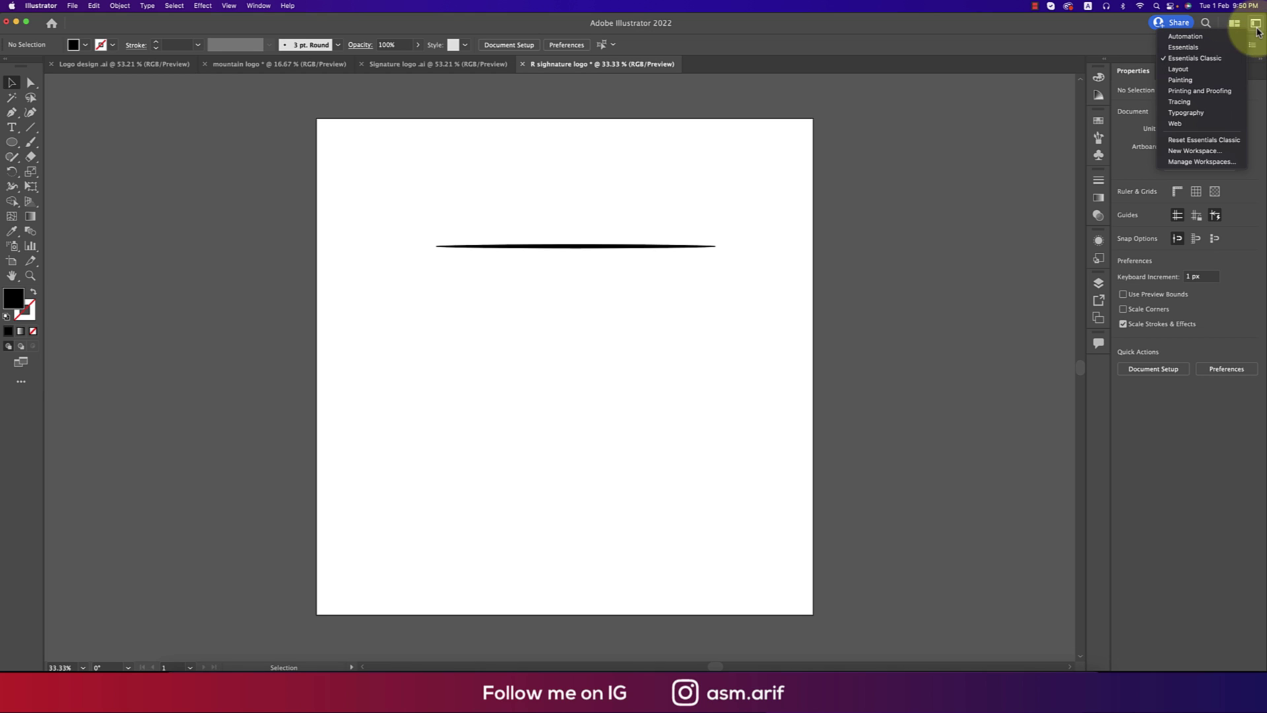
left_click(1200, 141)
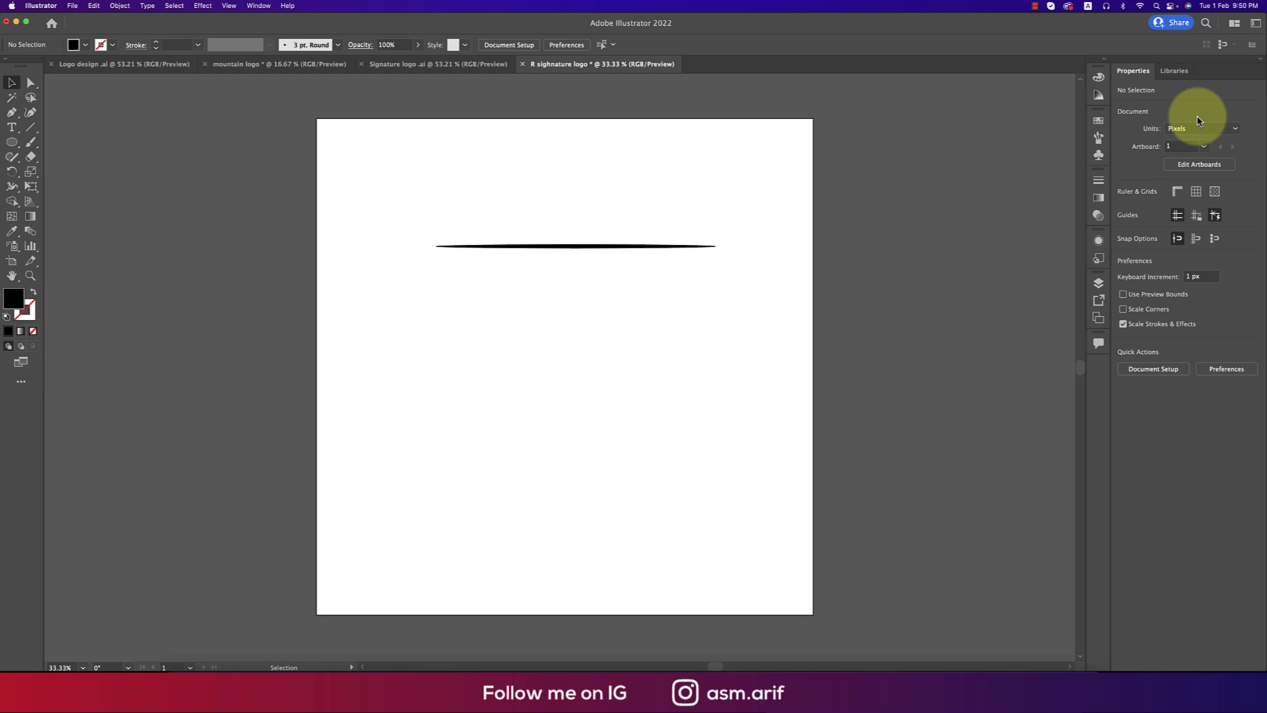
- Show the Brushes panel from the Window menu
left_click(1098, 138)
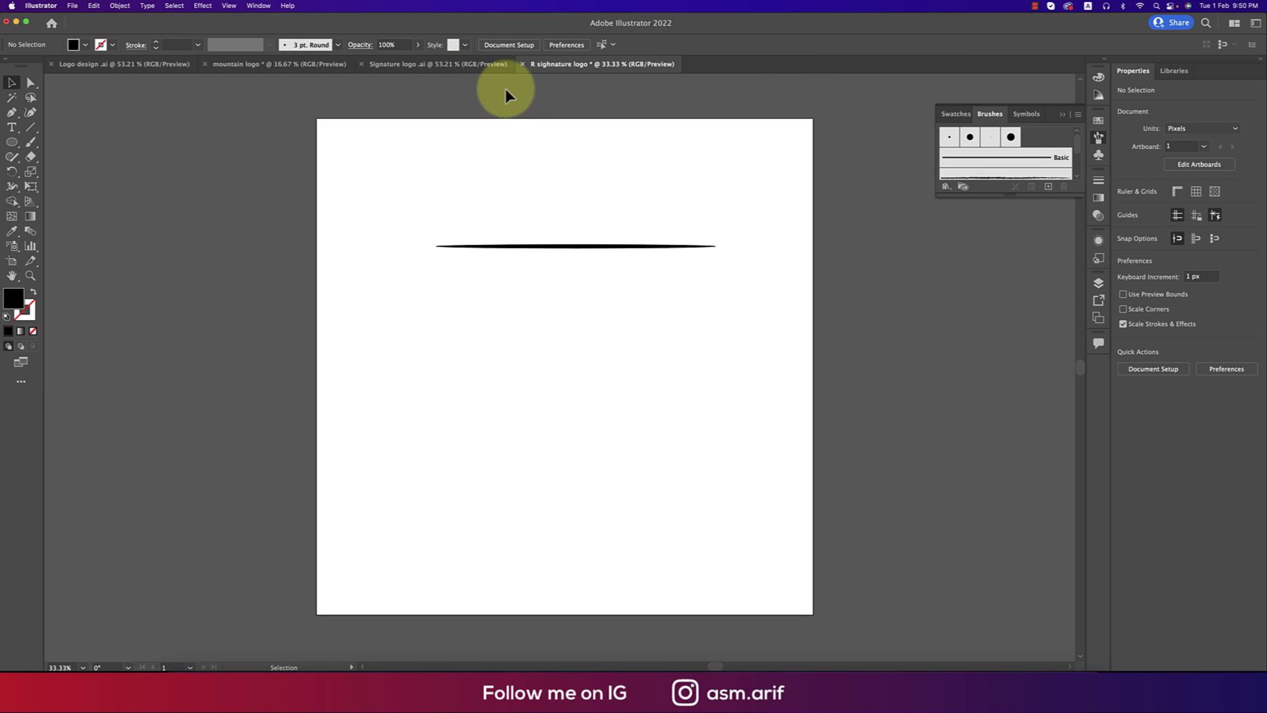
left_click(258, 6)
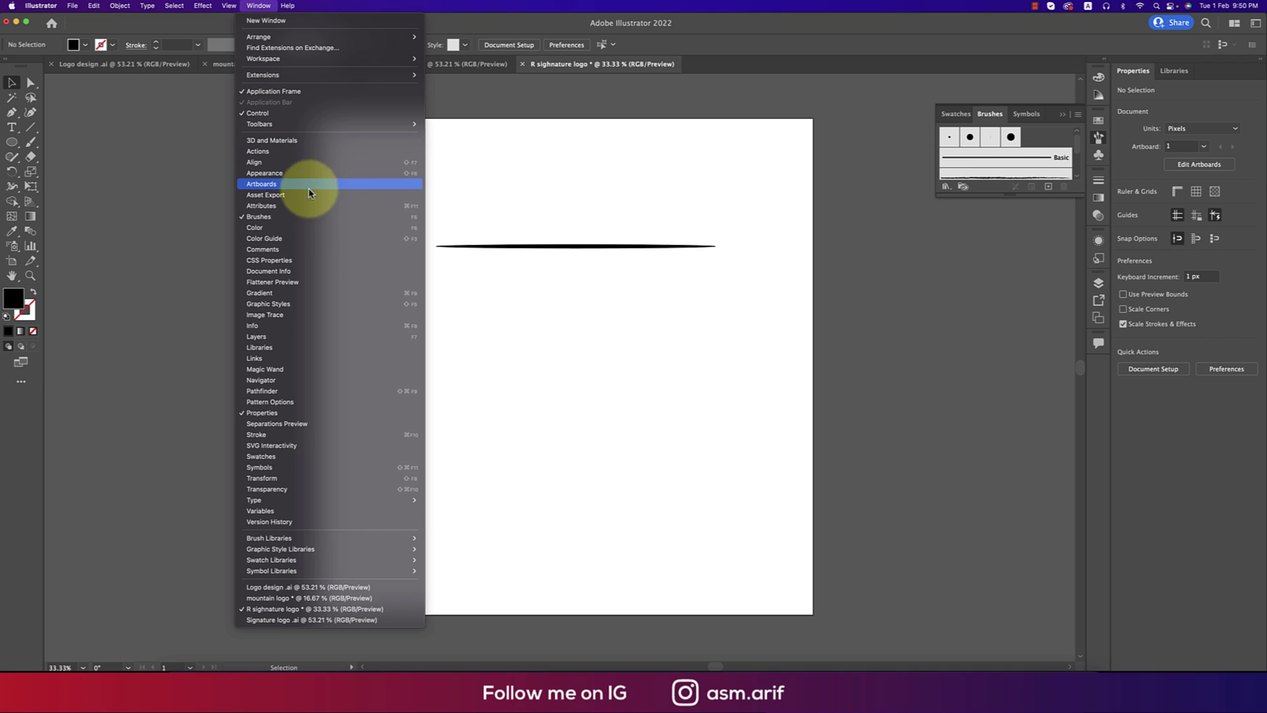
left_click(244, 217)
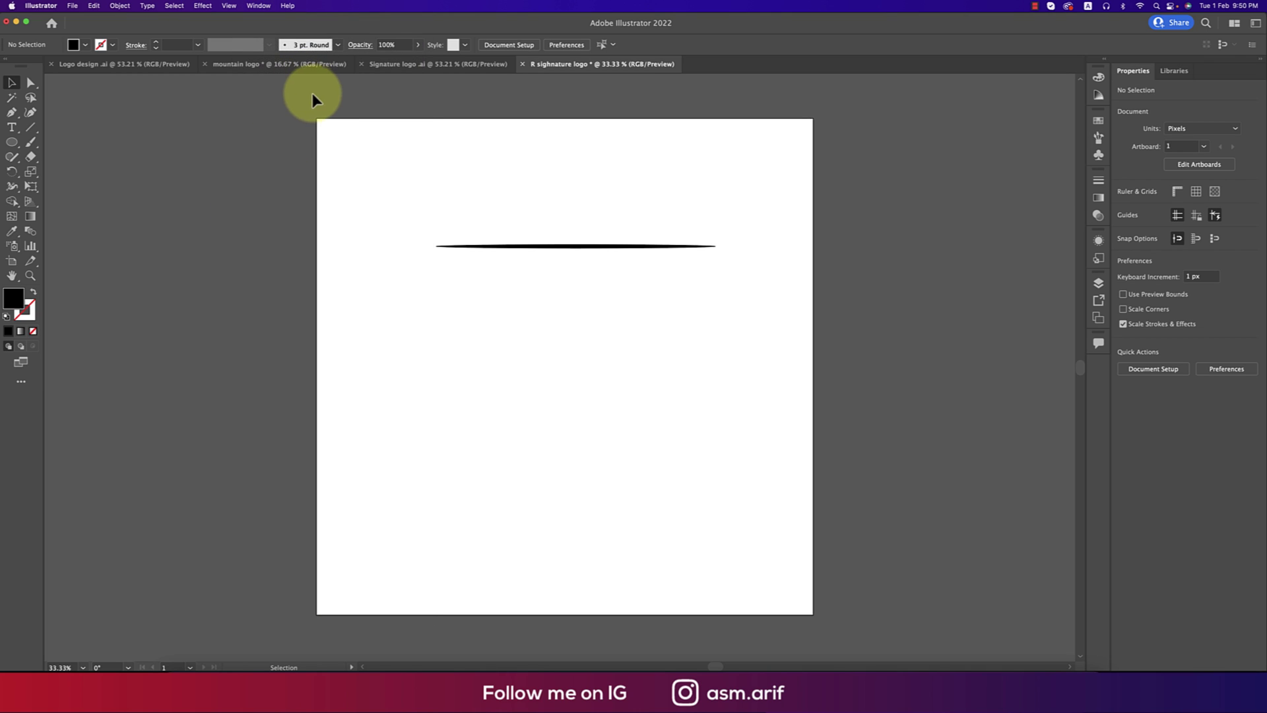
left_click(258, 6)
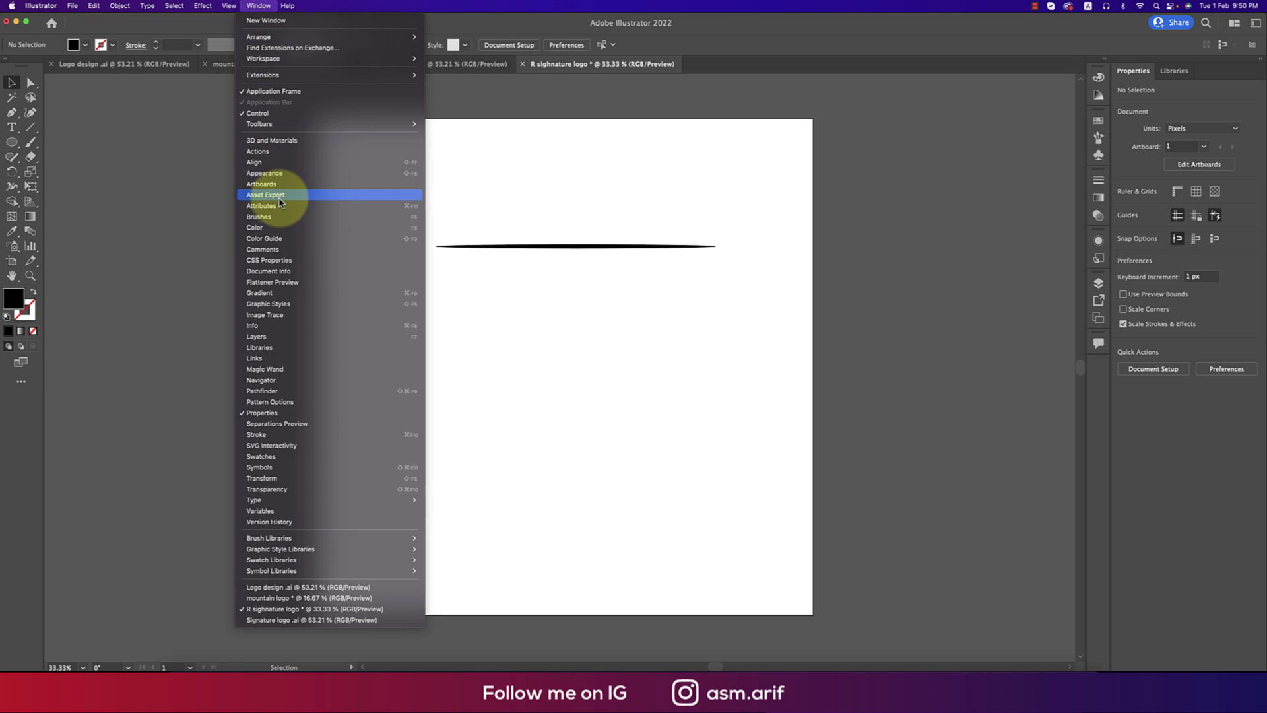
left_click(286, 217)
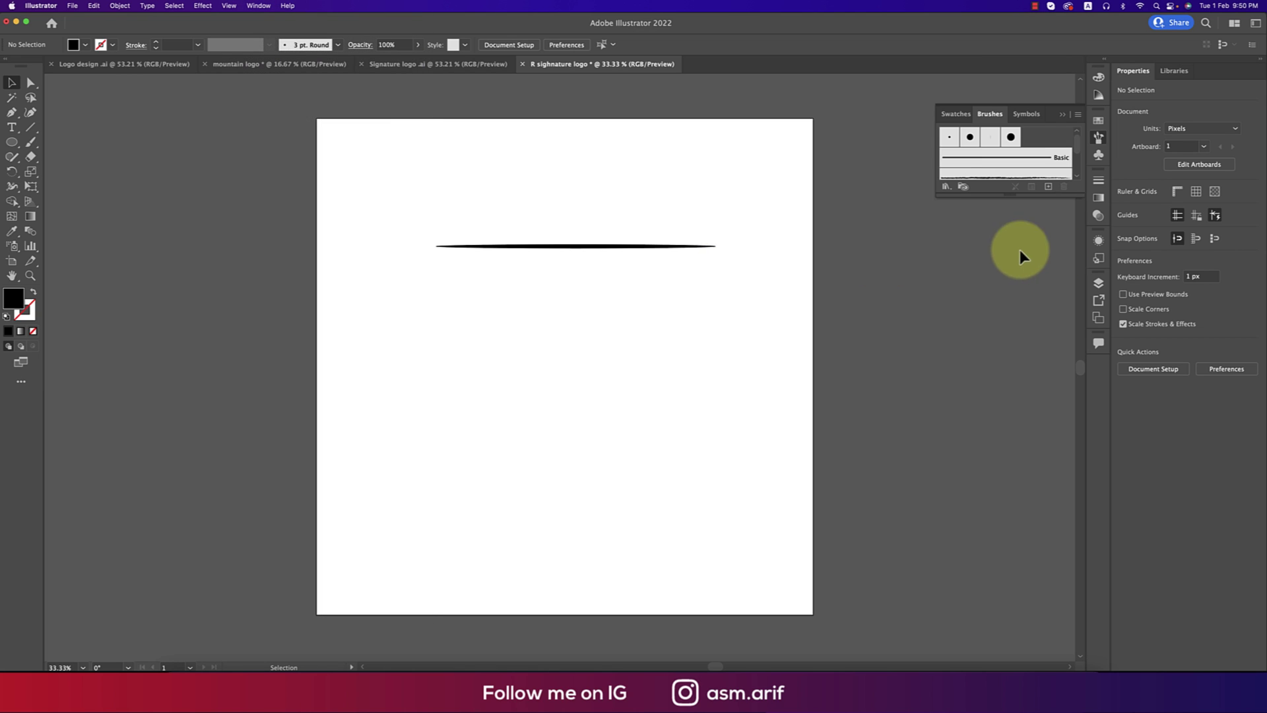
- Drag the black ellipse into the enlarged Brushes panel to start a new brush
left_click_drag(1009, 196, 1018, 338)
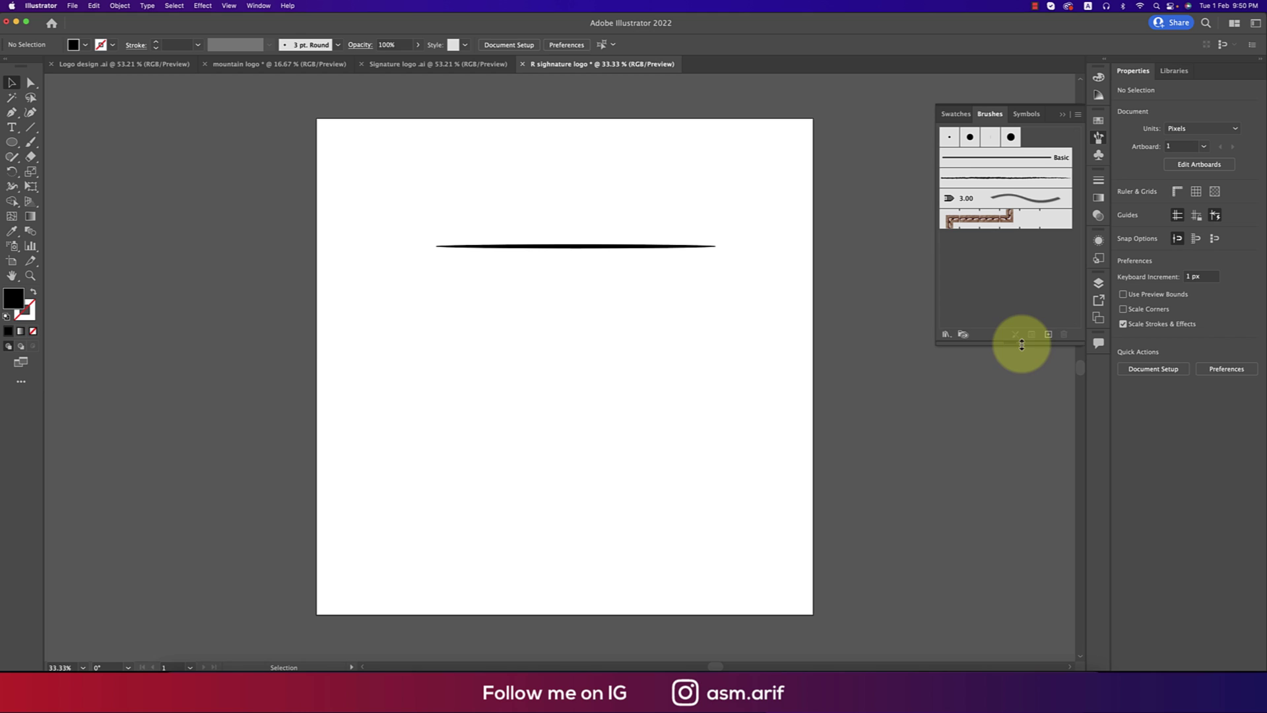
left_click(673, 246)
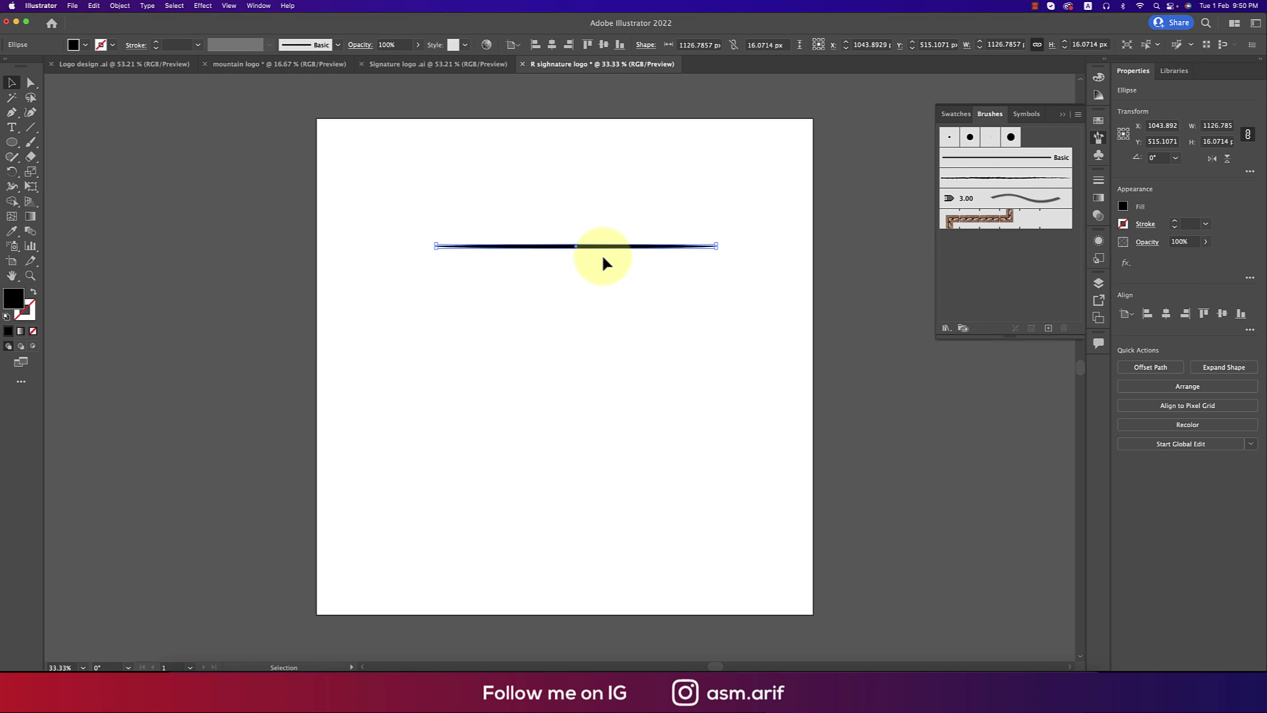
mouse_move(612, 248)
left_mouse_down()
mouse_move(663, 261)
mouse_move(994, 251)
left_mouse_up()
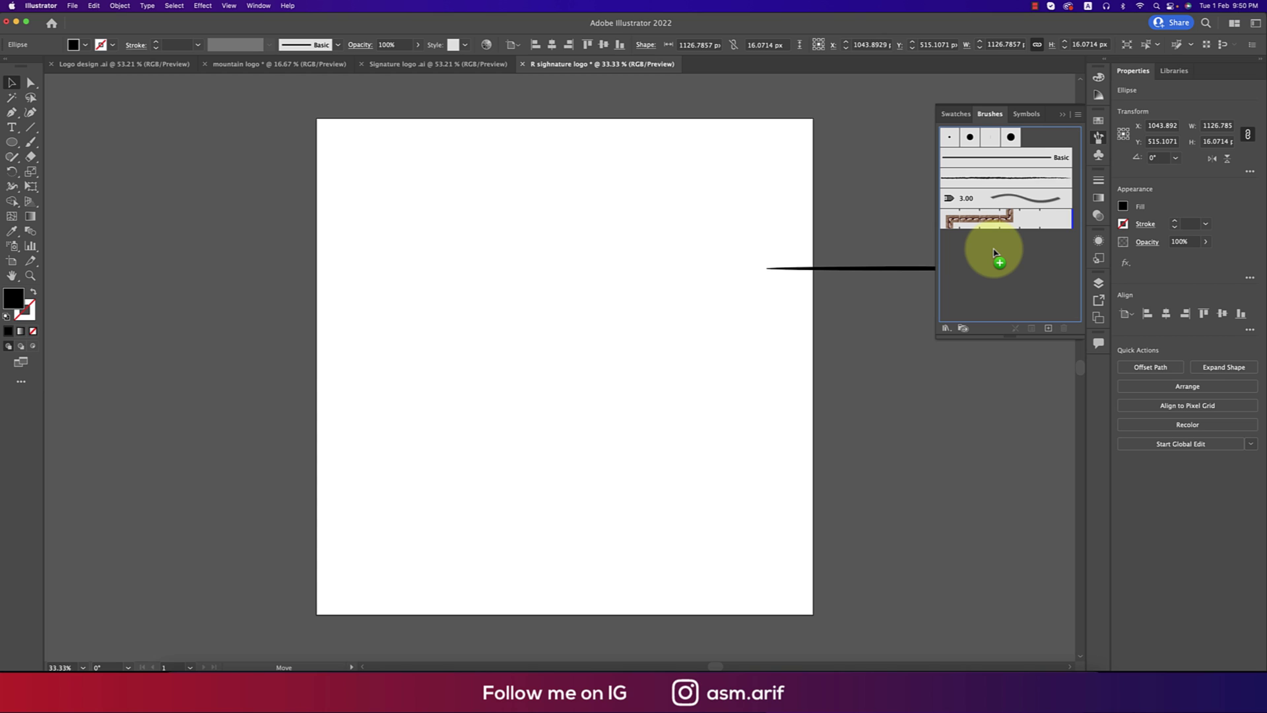
left_click_drag(994, 251, 996, 253)
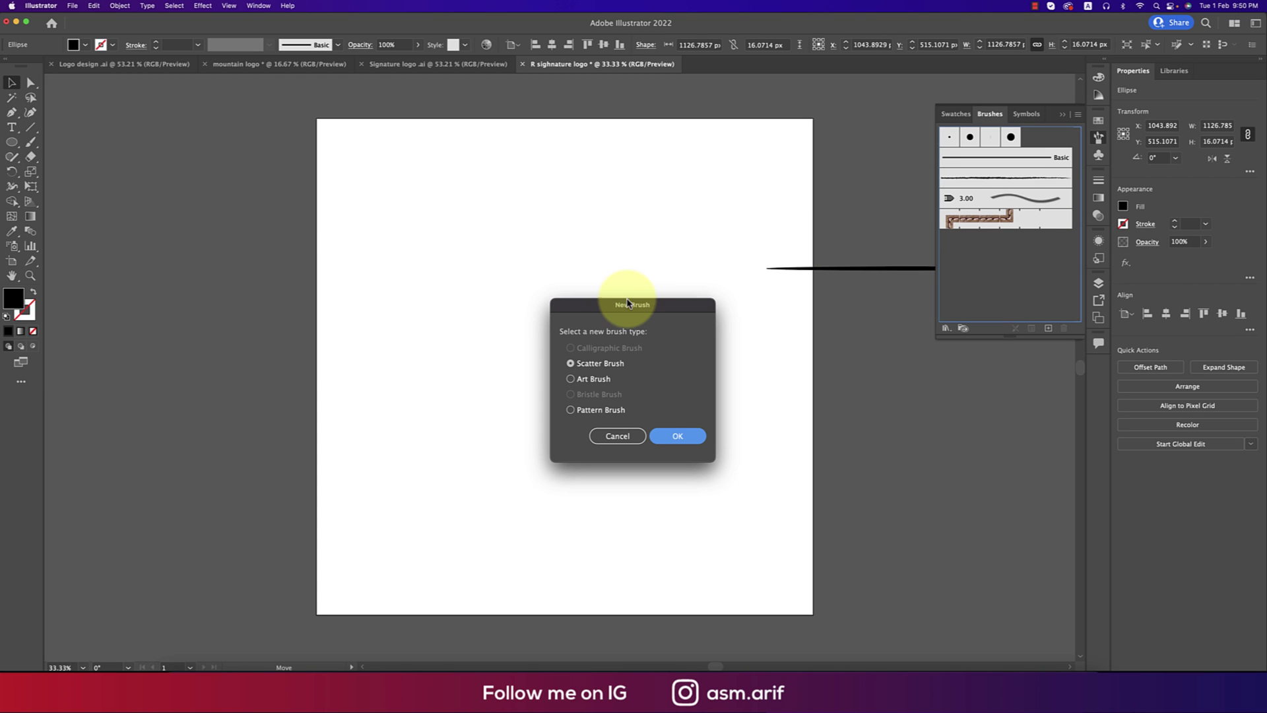
left_click_drag(631, 304, 631, 291)
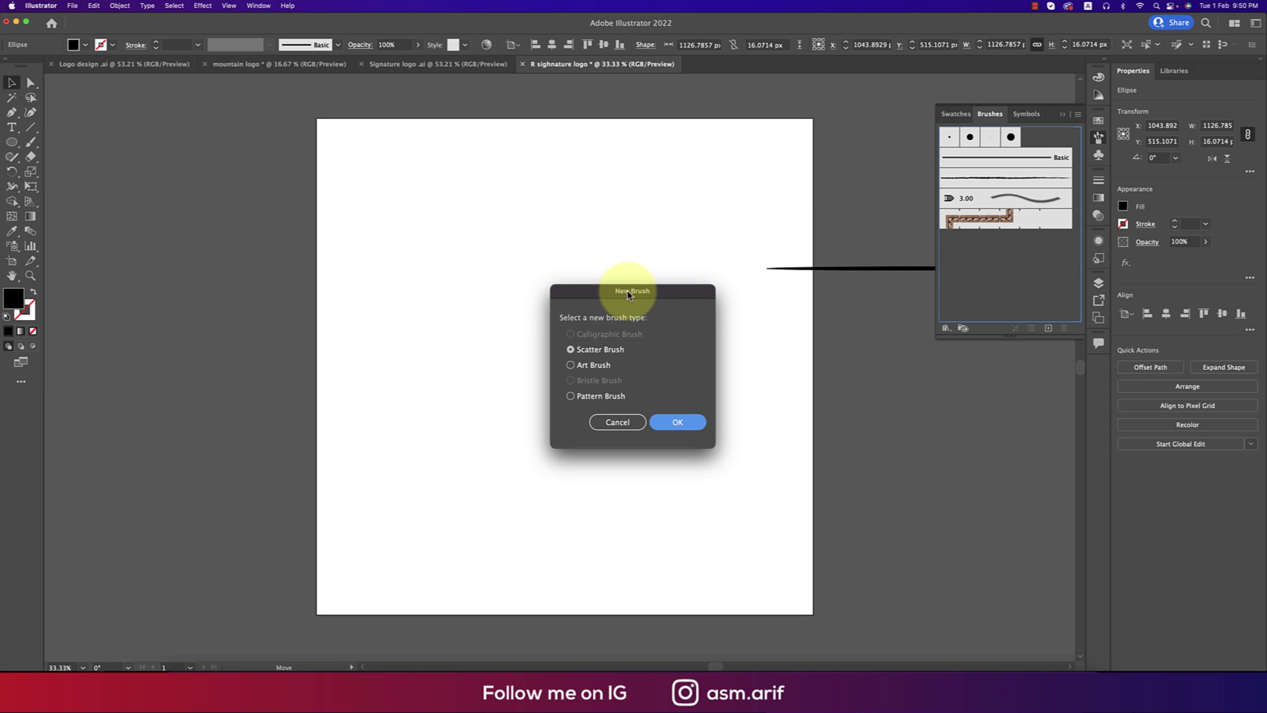
- Make it an Art Brush that stretches to fit stroke length, colorization None
left_click(592, 365)
left_click(681, 425)
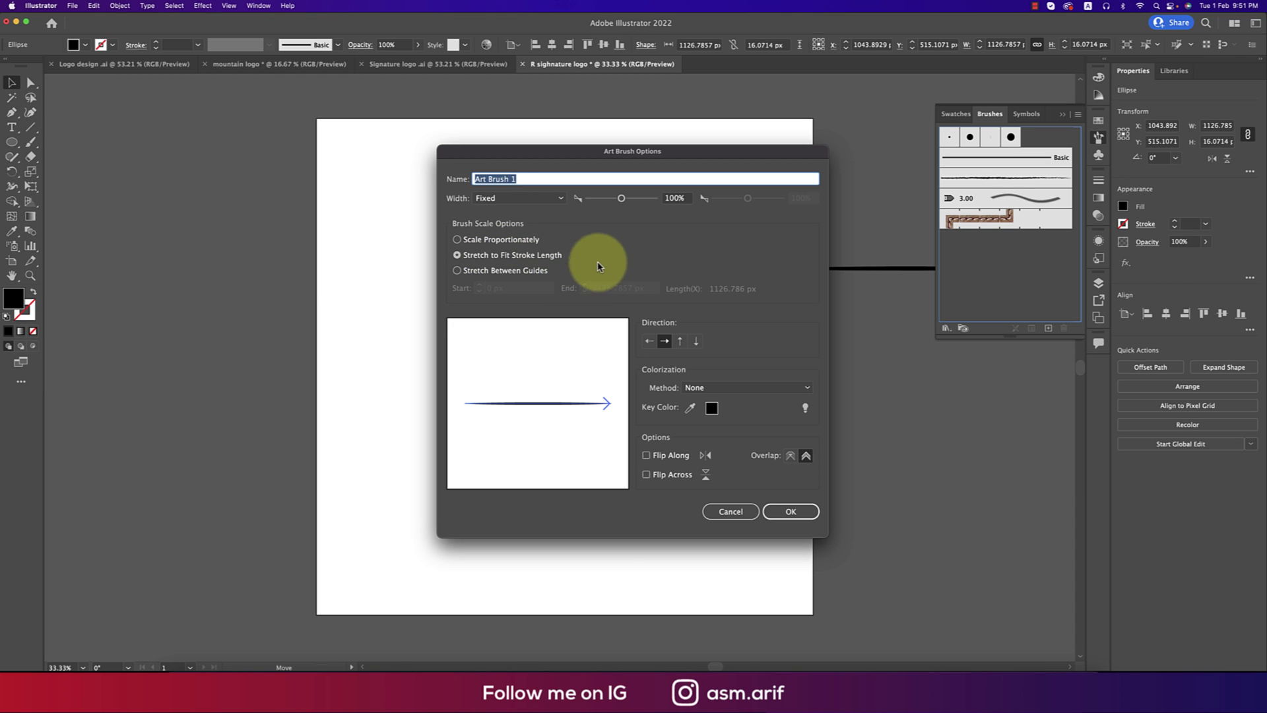
left_click(742, 388)
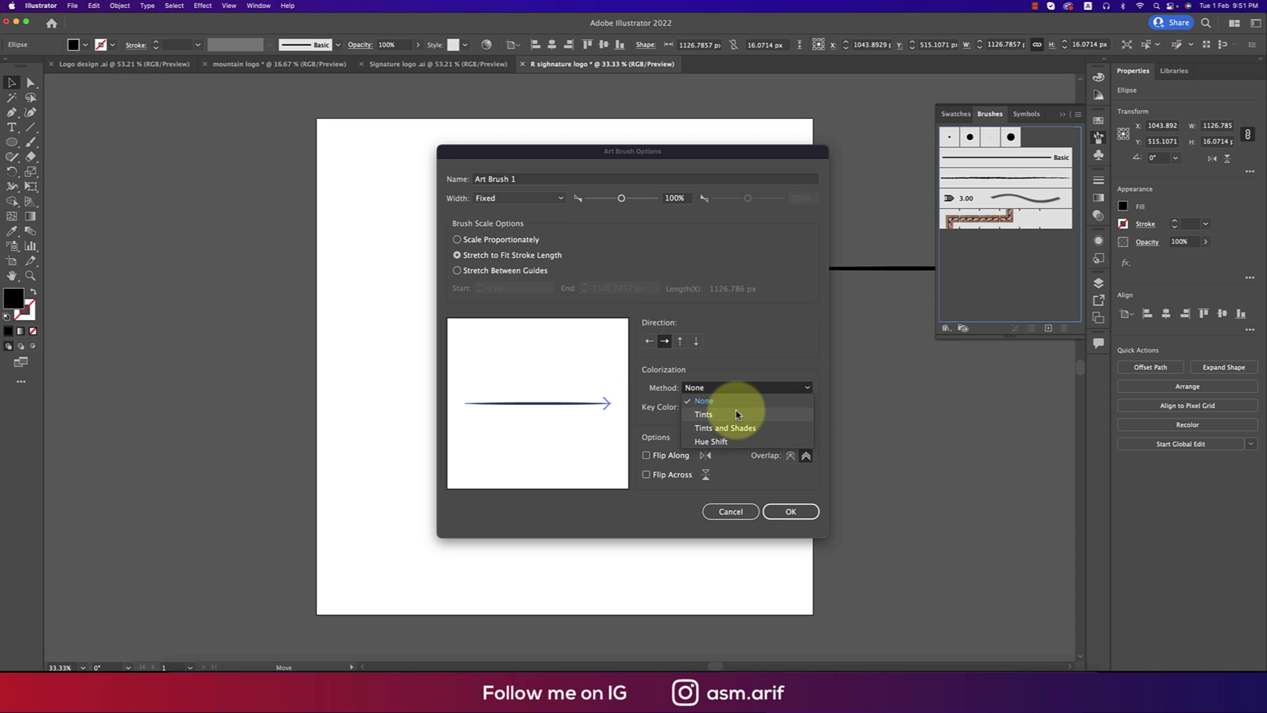
left_click(730, 388)
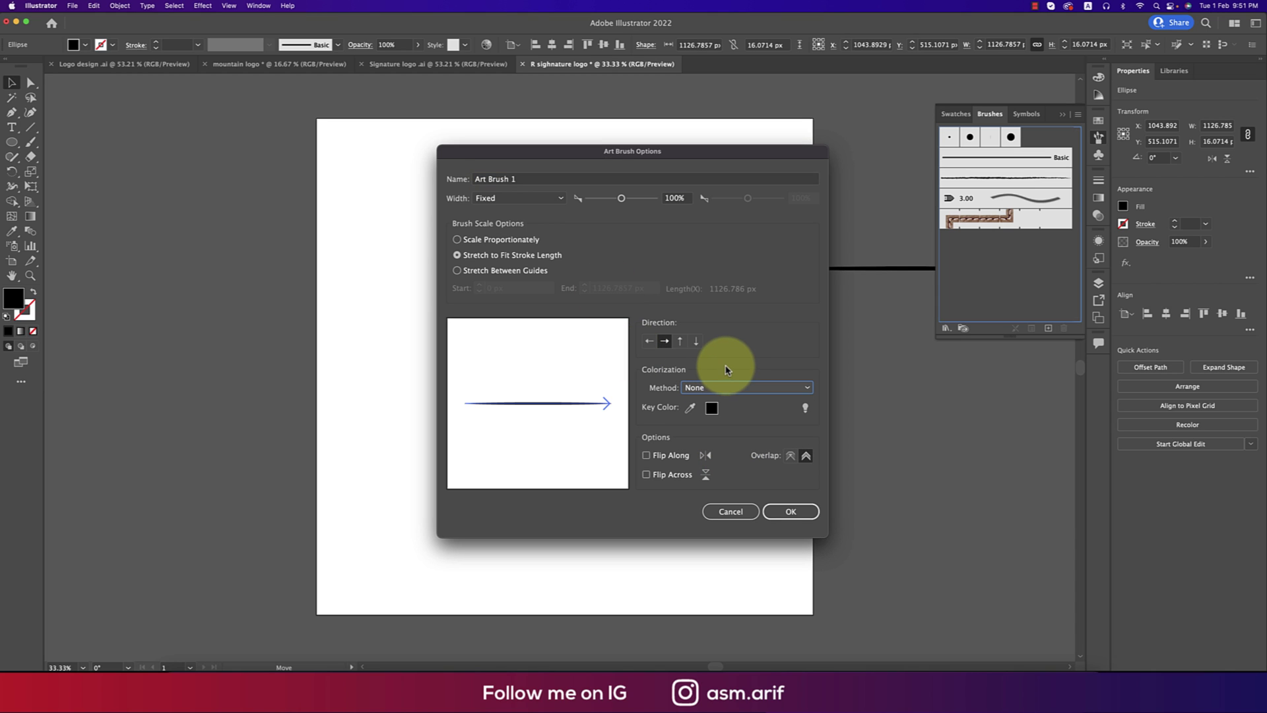
left_click(795, 512)
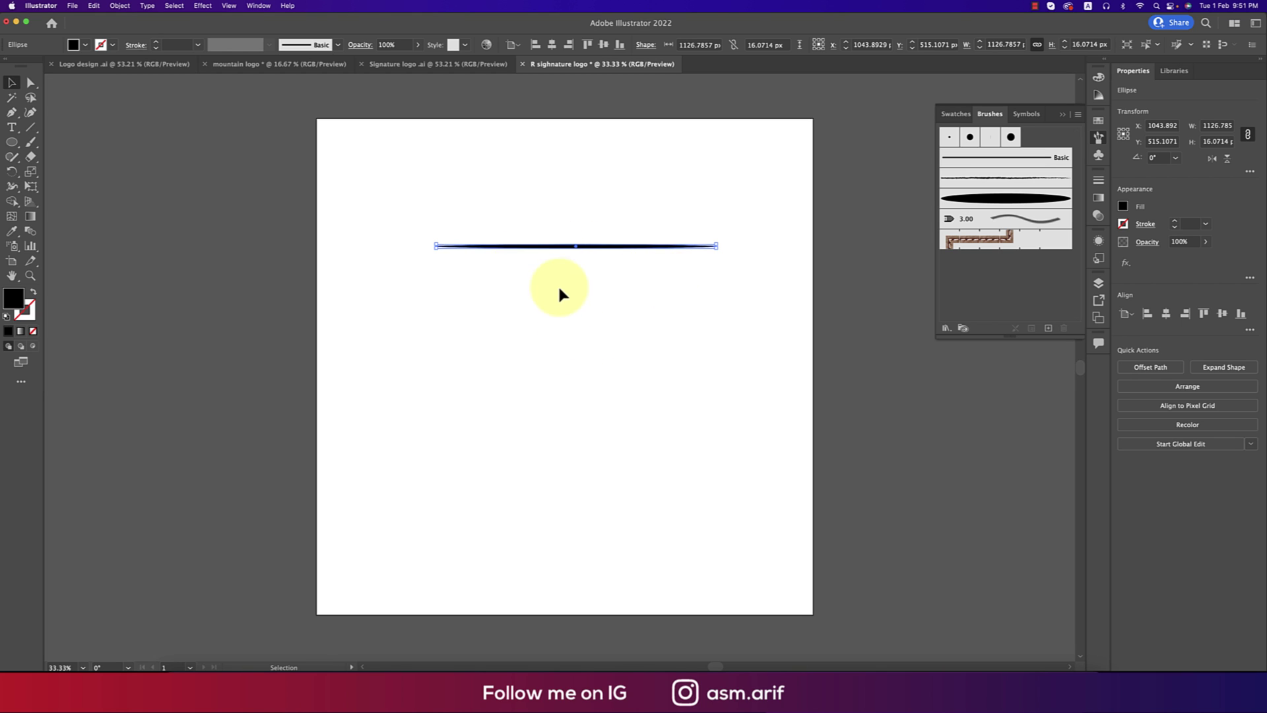
- Delete the test line and sketch signature attempts with the Paintbrush, undoing each one
key("super+z")
key("super+z")
key("super+z")
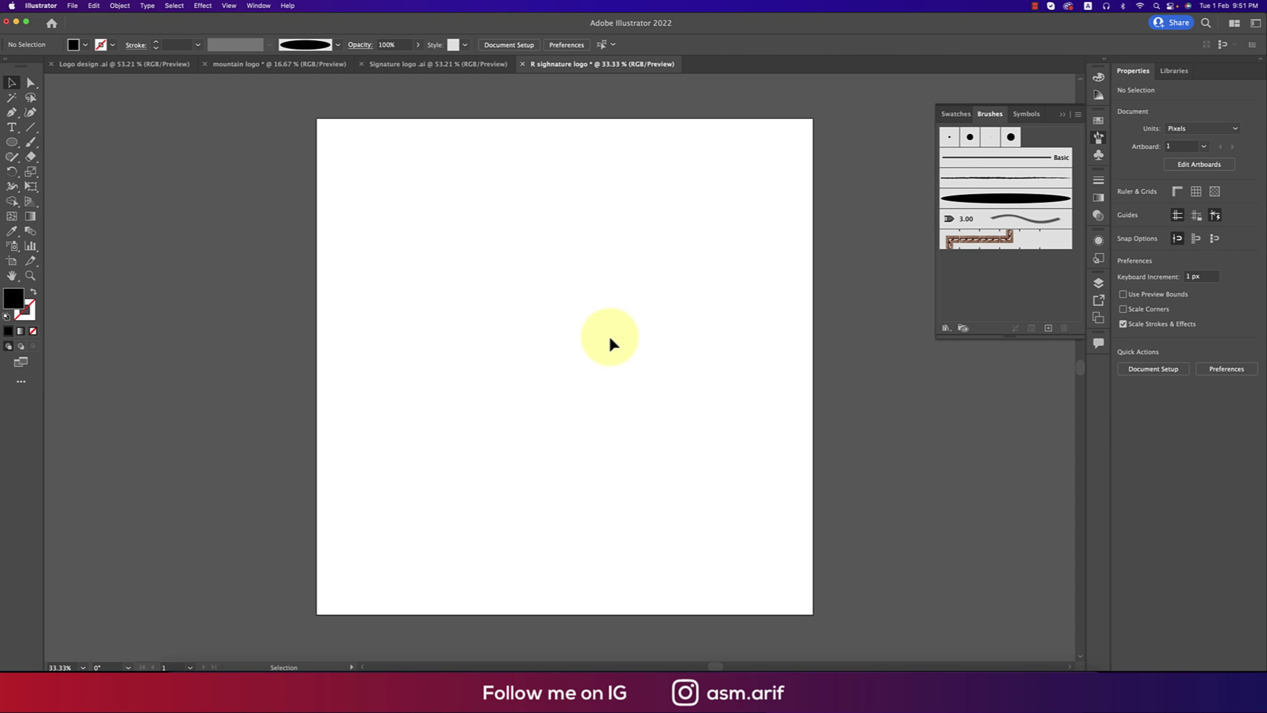
left_click(30, 141)
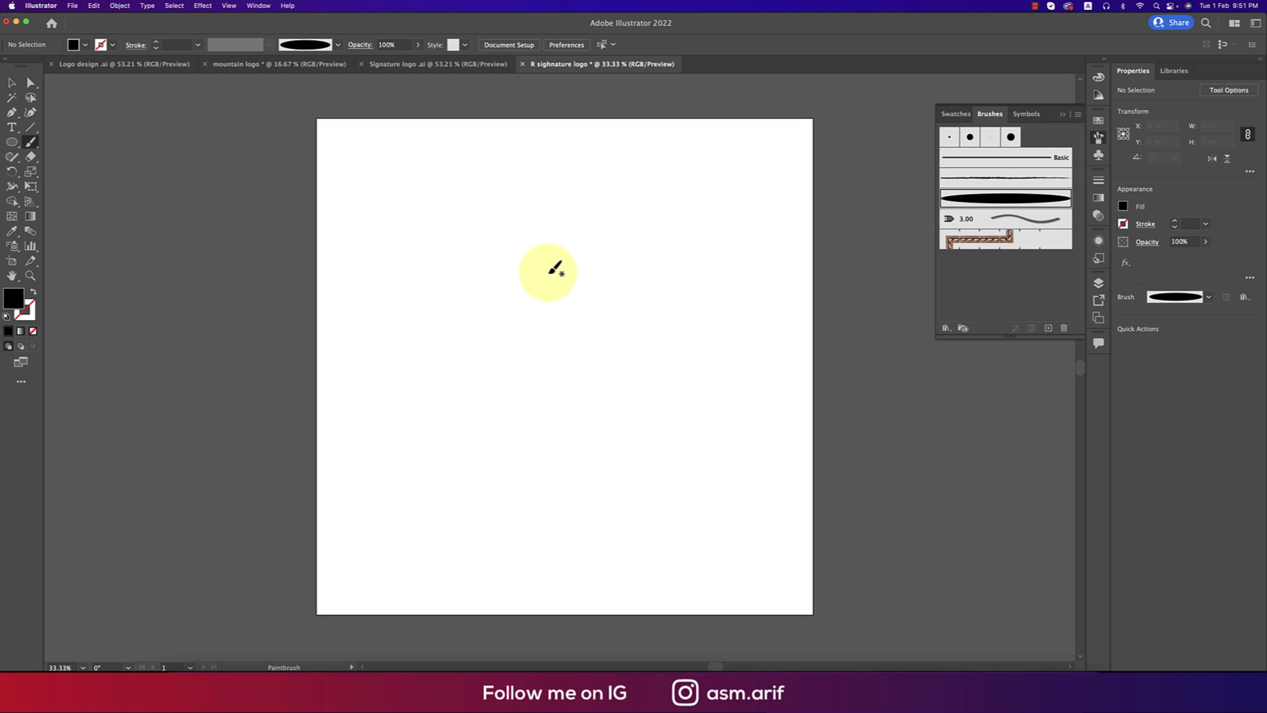
mouse_move(547, 251)
left_mouse_down()
mouse_move(585, 332)
mouse_move(592, 452)
left_mouse_up()
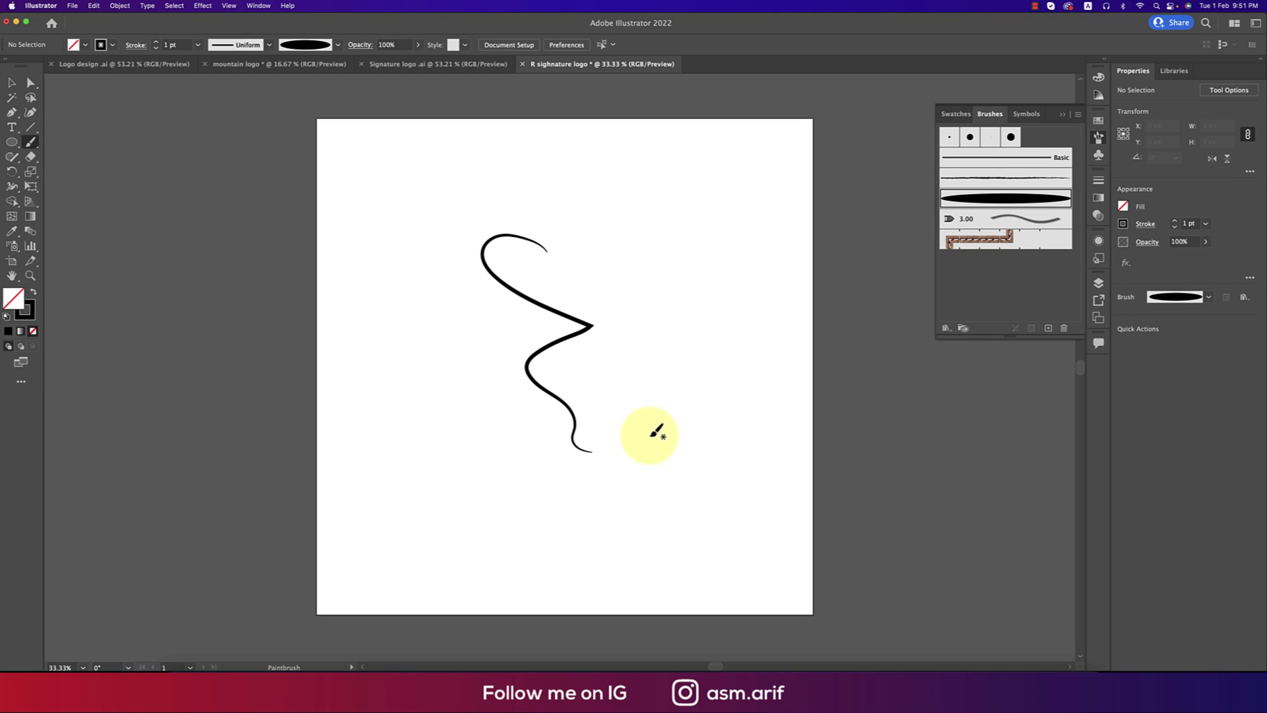
key("super+z")
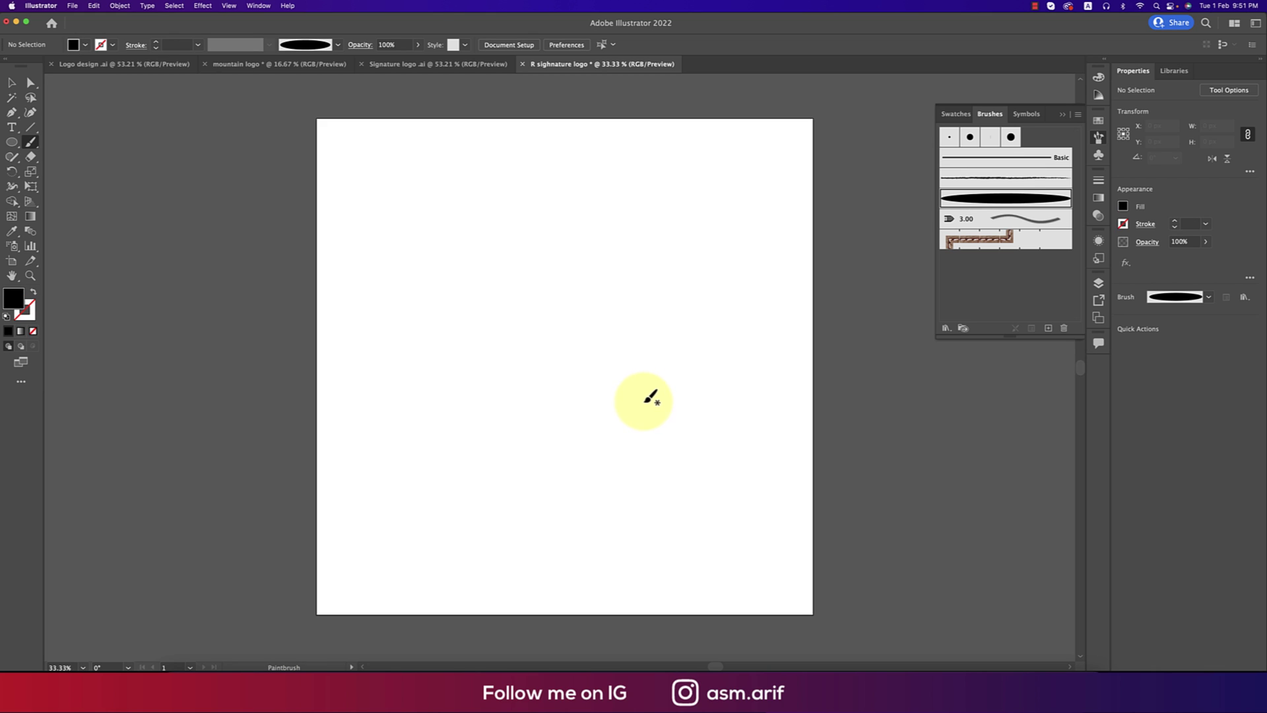
mouse_move(537, 399)
left_mouse_down()
mouse_move(560, 368)
mouse_move(667, 417)
left_mouse_up()
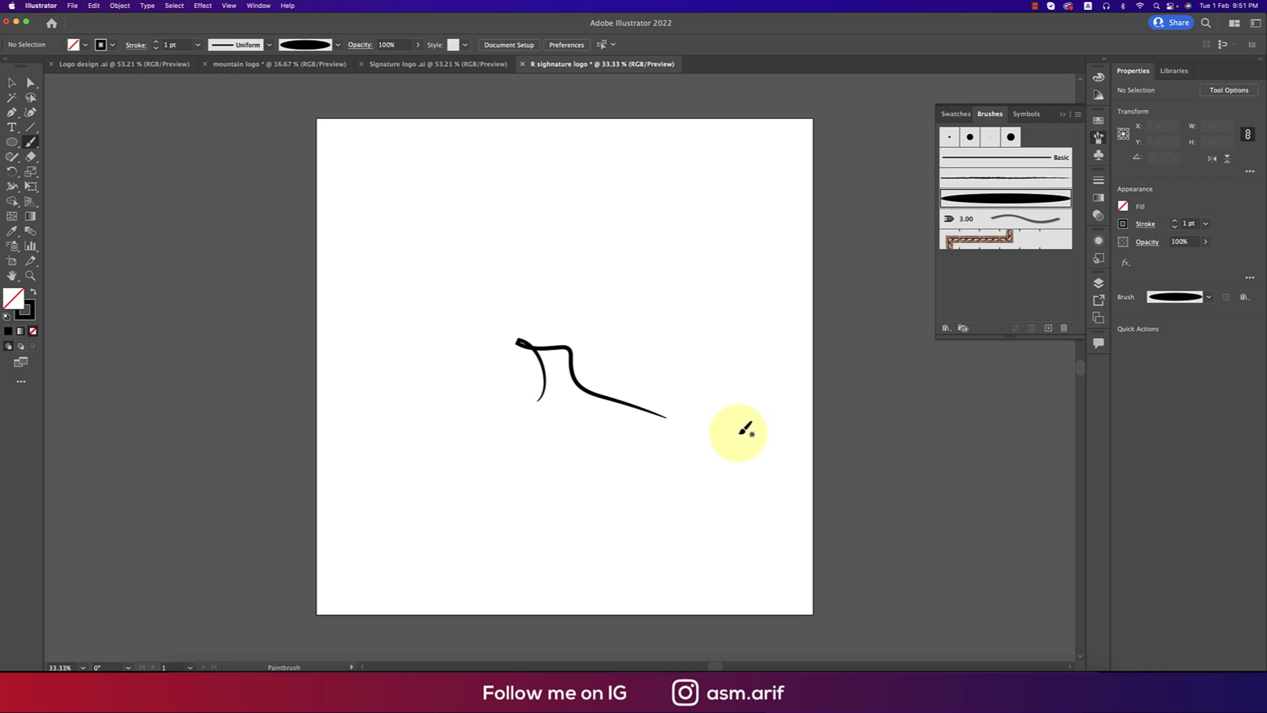
key("super+z")
mouse_move(487, 378)
left_mouse_down()
mouse_move(523, 325)
mouse_move(713, 366)
left_mouse_up()
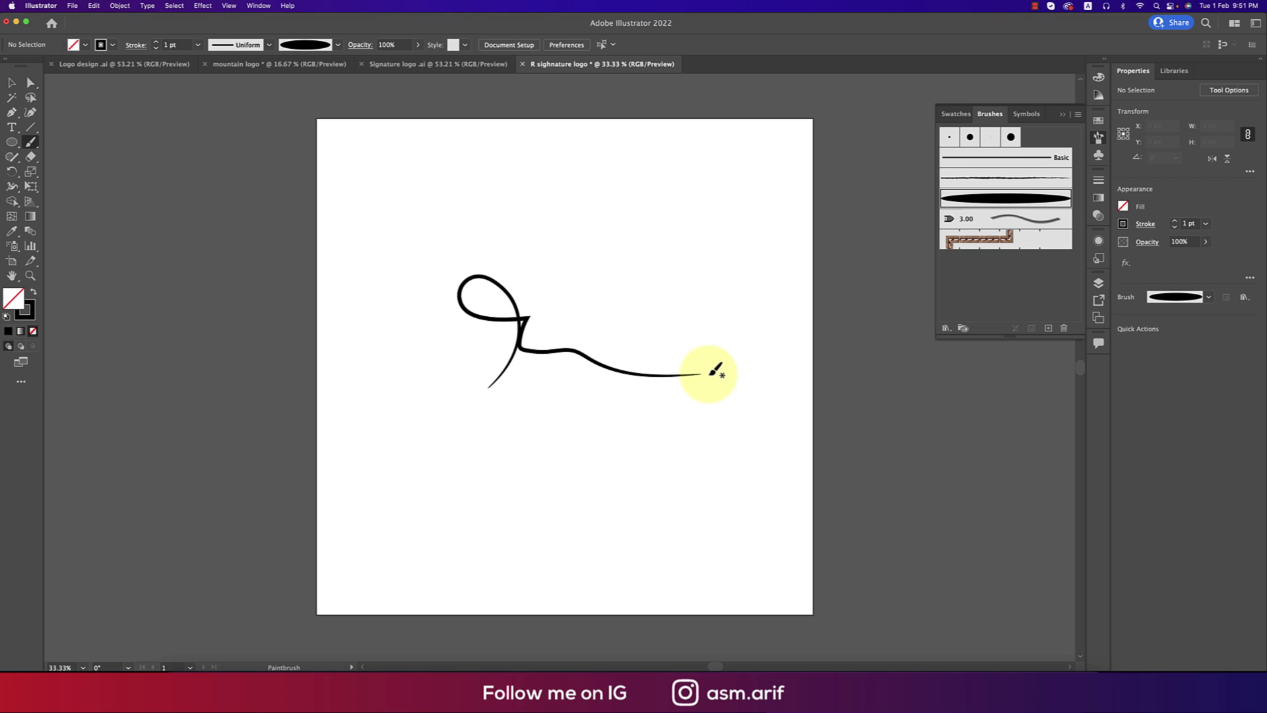
key("super+z")
left_click_drag(458, 317, 690, 378)
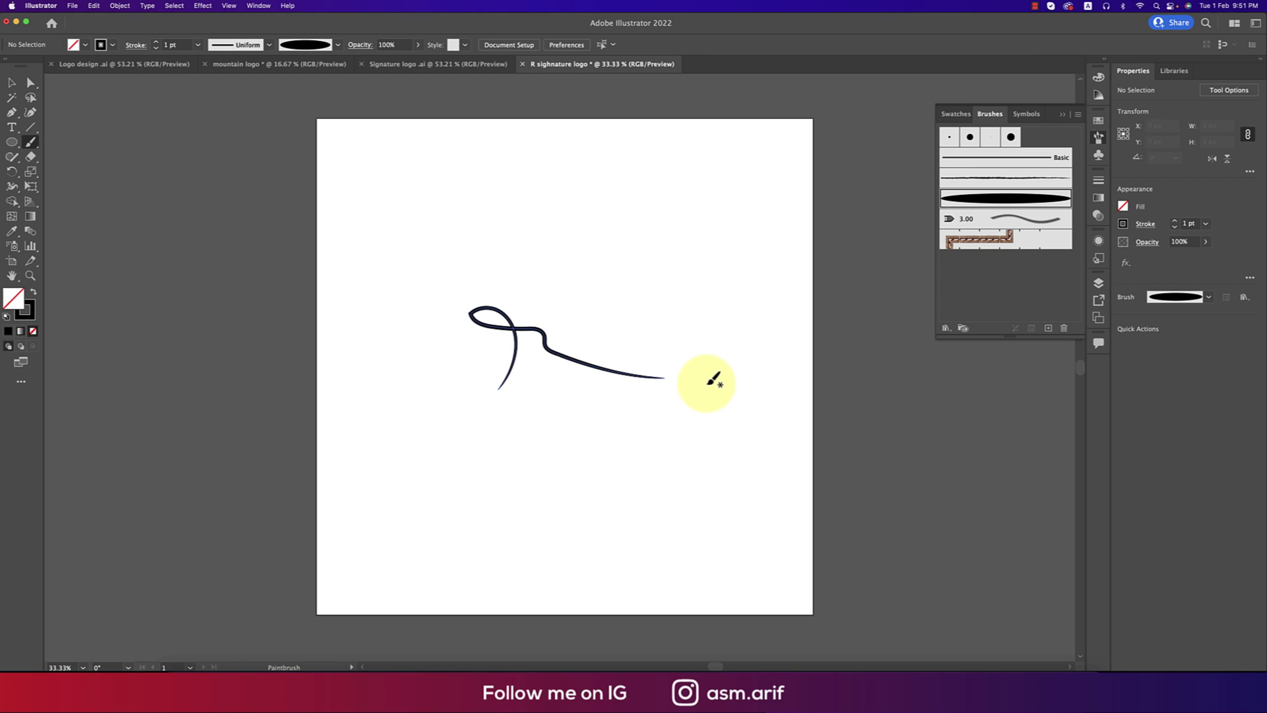
key("super+z")
mouse_move(533, 403)
left_mouse_down()
mouse_move(574, 328)
mouse_move(701, 377)
left_mouse_up()
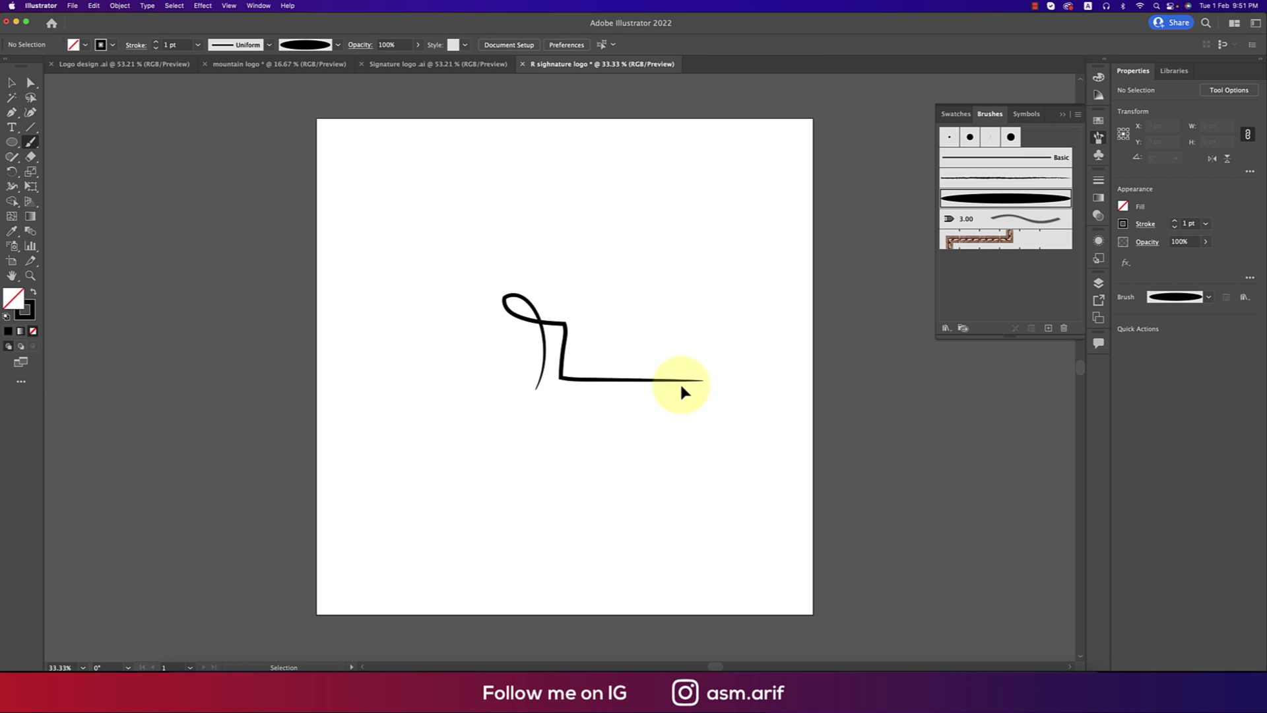
key("super+z")
mouse_move(525, 396)
left_mouse_down()
mouse_move(508, 300)
mouse_move(718, 407)
left_mouse_up()
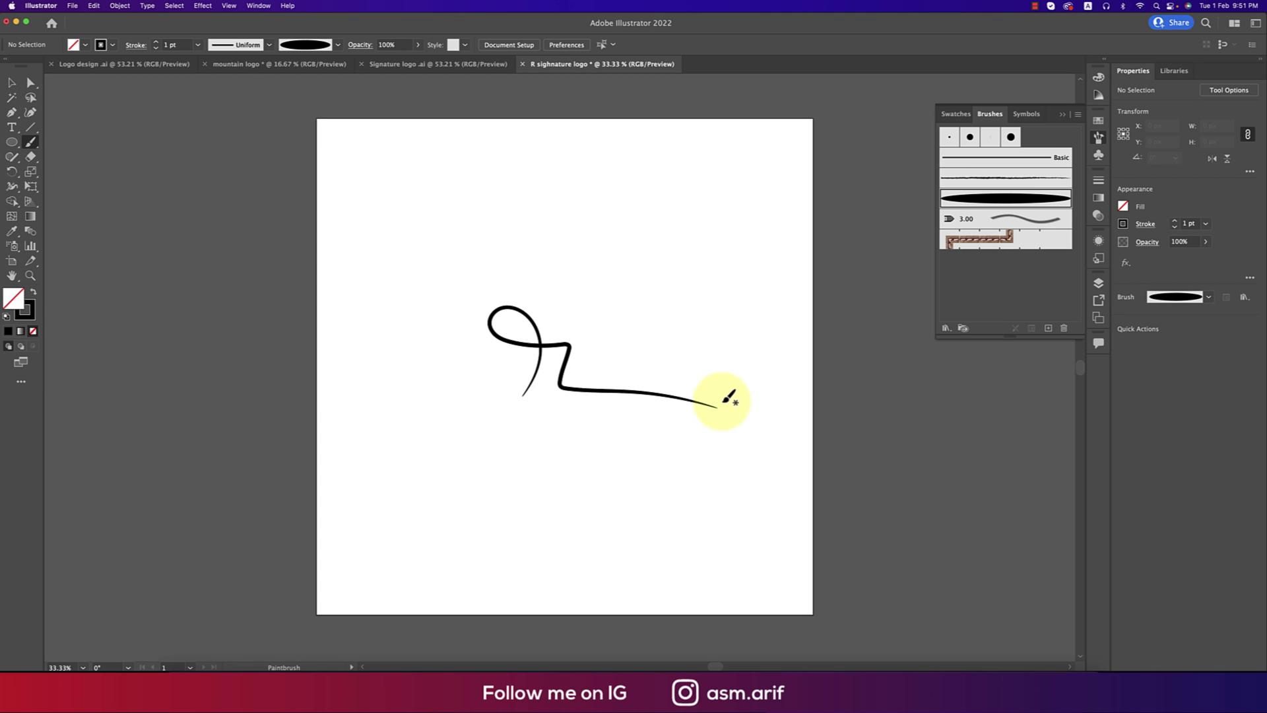
key("super+z")
mouse_move(540, 386)
left_mouse_down()
mouse_move(604, 352)
mouse_move(800, 362)
left_mouse_up()
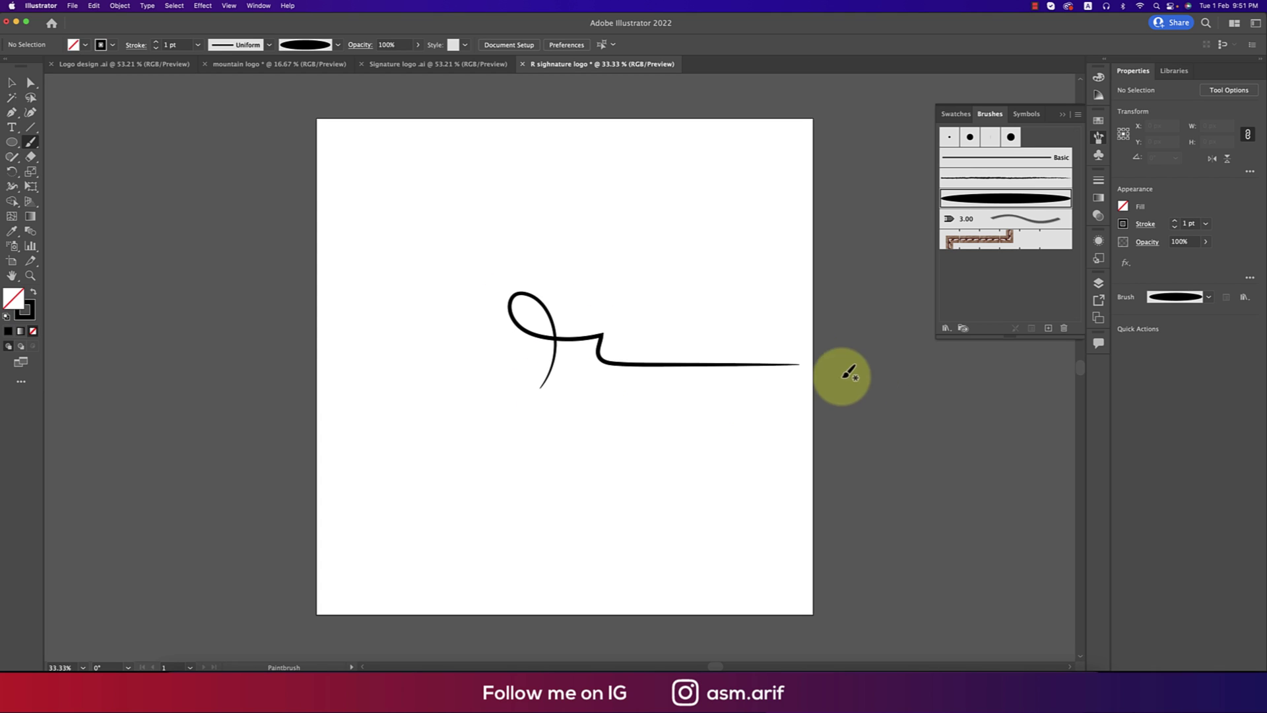
key("super+z")
mouse_move(517, 365)
left_mouse_down()
mouse_move(586, 333)
mouse_move(711, 372)
left_mouse_up()
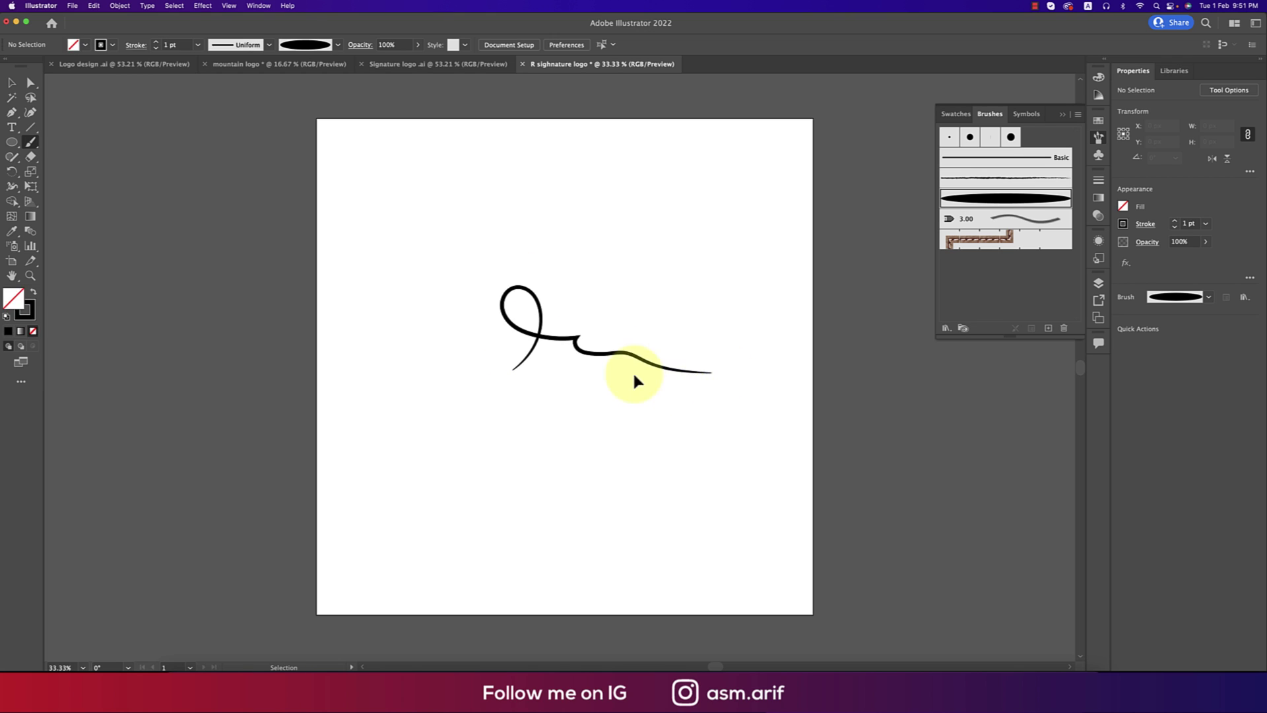
key("super+z")
mouse_move(527, 363)
left_mouse_down()
mouse_move(537, 308)
mouse_move(613, 353)
mouse_move(694, 378)
left_mouse_up()
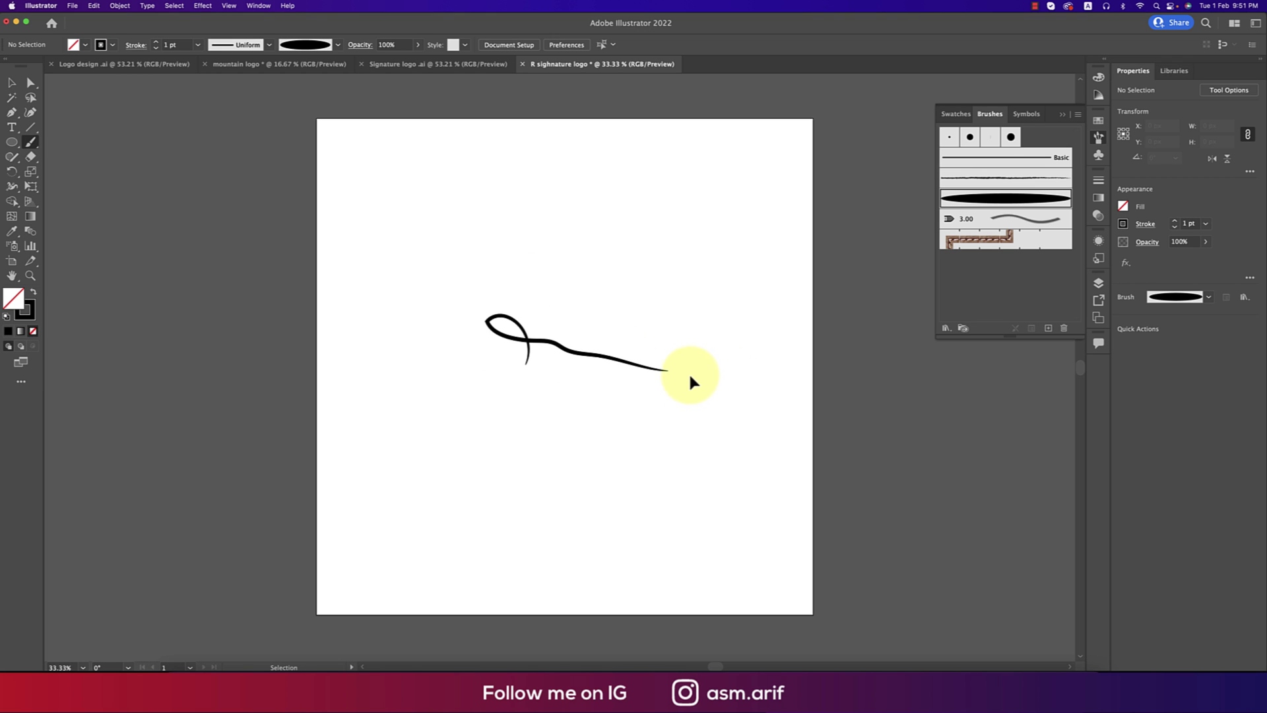
key("super+z")
mouse_move(518, 388)
left_mouse_down()
mouse_move(519, 291)
mouse_move(558, 345)
mouse_move(697, 367)
left_mouse_up()
key("super+z")
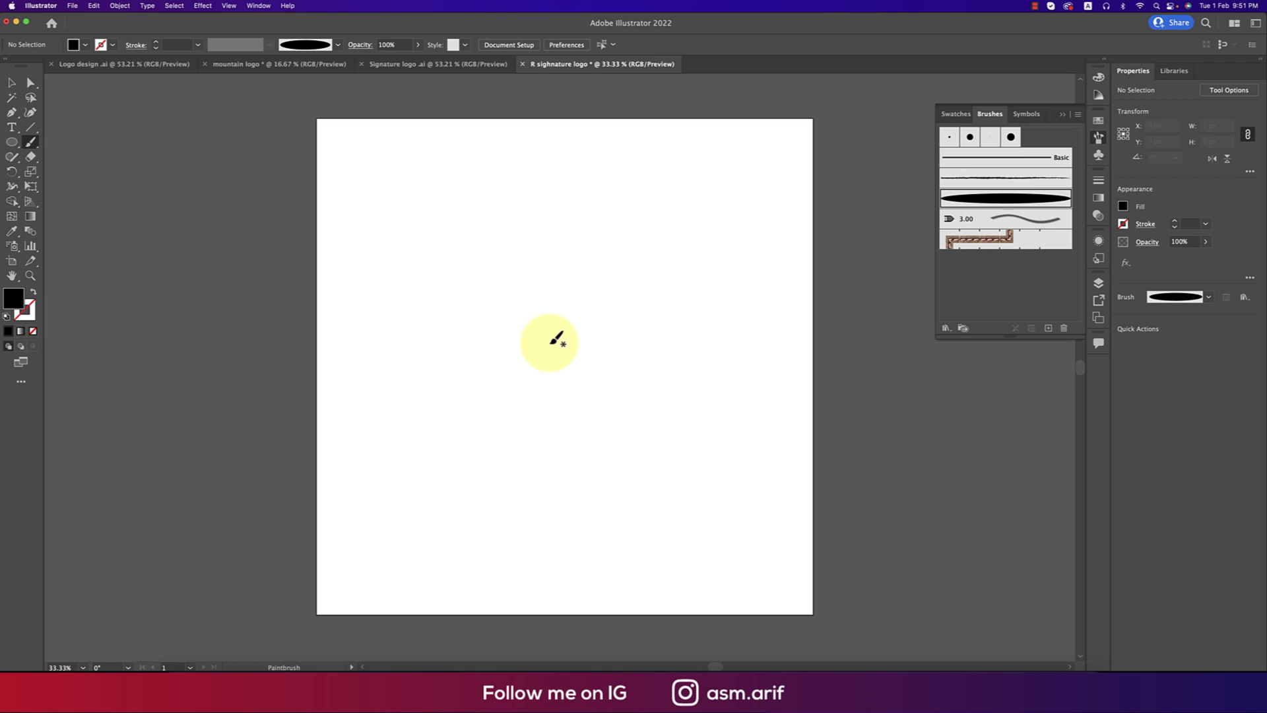
mouse_move(537, 346)
left_mouse_down()
mouse_move(563, 316)
mouse_move(582, 339)
mouse_move(640, 314)
mouse_move(693, 318)
left_mouse_up()
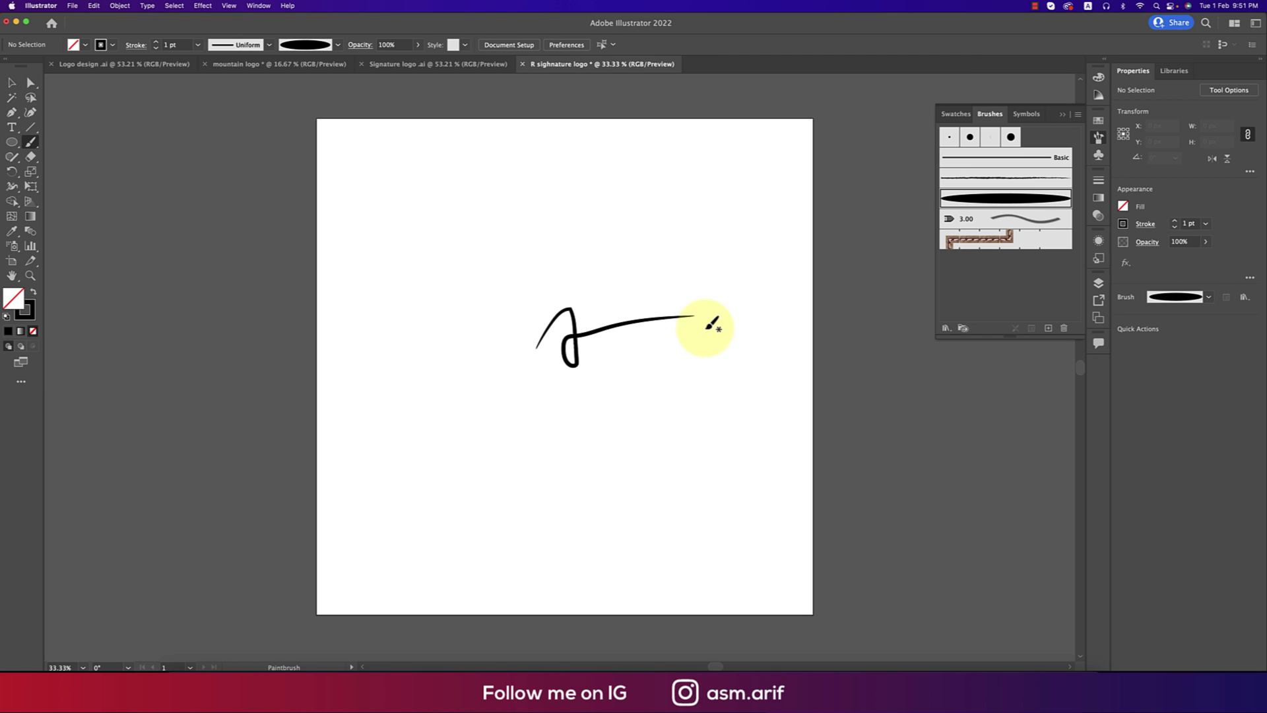
key("super+z")
- Keep redrawing until the final loop-and-tail signature stroke is in place
mouse_move(496, 388)
left_mouse_down()
mouse_move(533, 285)
mouse_move(565, 403)
left_mouse_up()
mouse_move(518, 359)
left_mouse_down()
mouse_move(619, 337)
mouse_move(713, 359)
left_mouse_up()
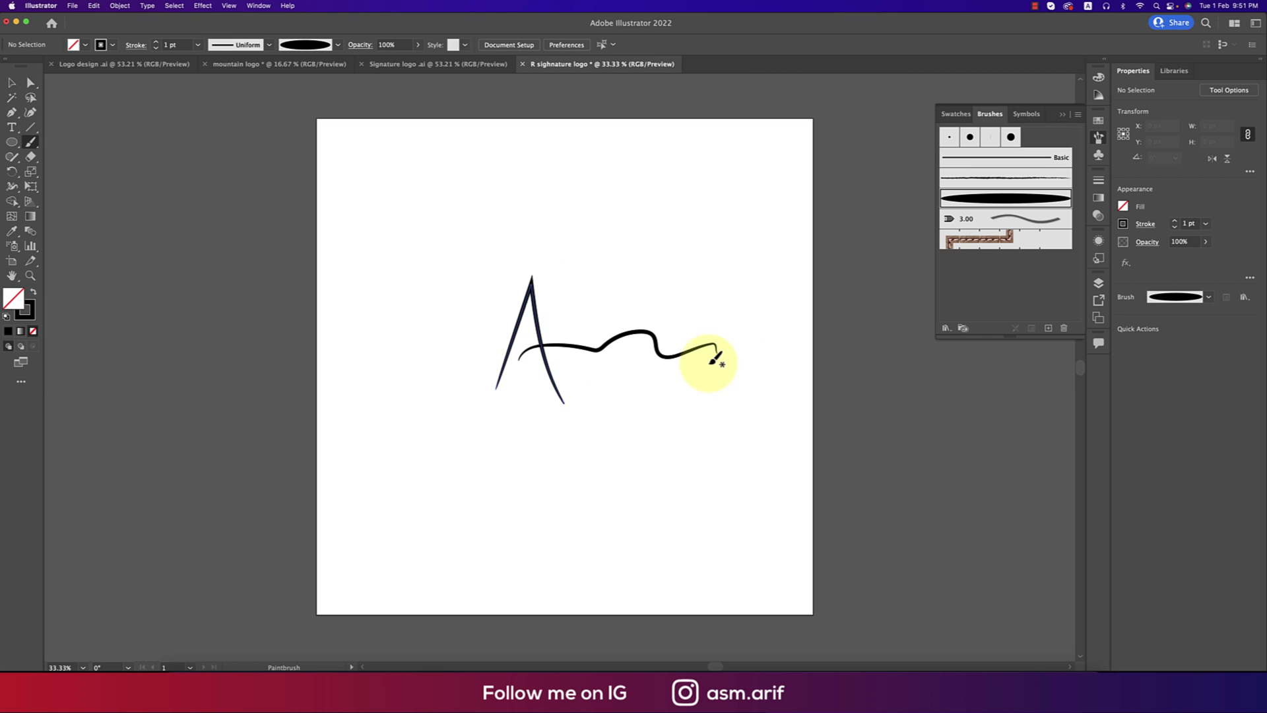
key("super+z")
left_click_drag(490, 347, 668, 363)
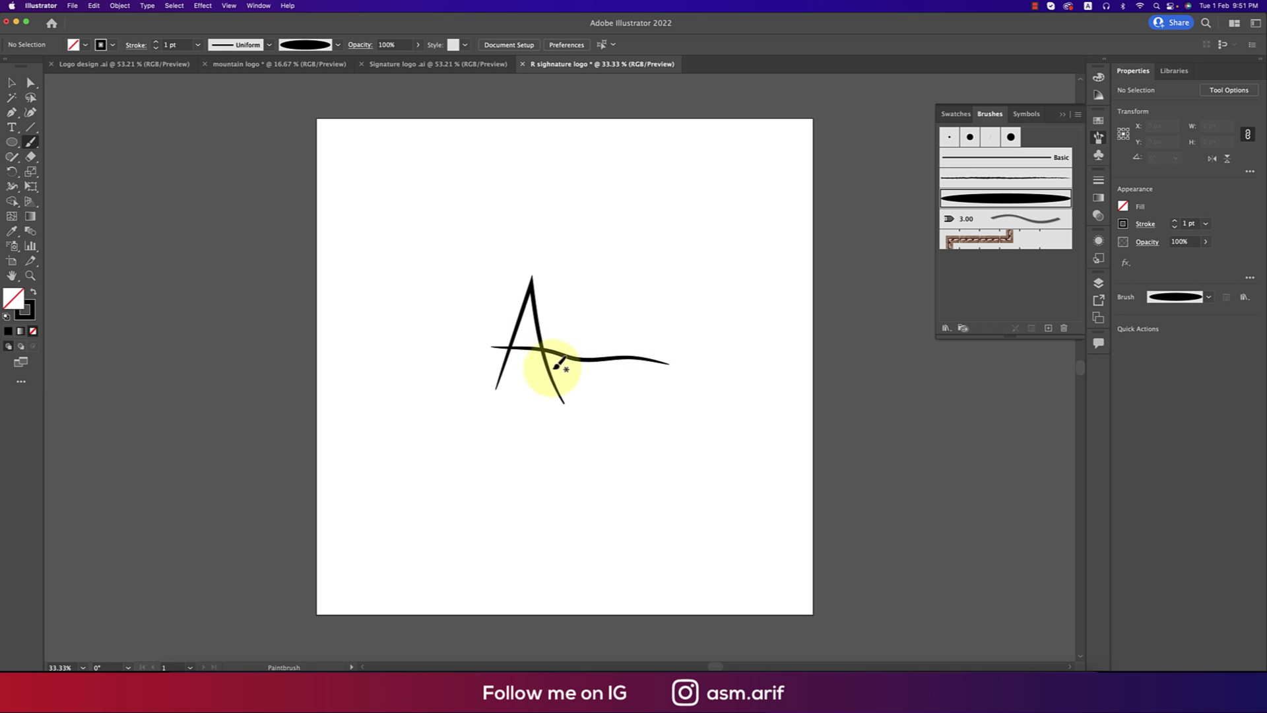
key("super+z")
mouse_move(506, 392)
left_mouse_down()
mouse_move(481, 310)
mouse_move(600, 390)
mouse_move(724, 396)
left_mouse_up()
key("super+z")
key("shift+x")
mouse_move(537, 376)
left_mouse_down()
mouse_move(513, 343)
mouse_move(719, 342)
left_mouse_up()
key("super+z")
mouse_move(560, 377)
left_mouse_down()
mouse_move(537, 334)
mouse_move(726, 367)
left_mouse_up()
key("super+z")
mouse_move(513, 377)
left_mouse_down()
mouse_move(533, 360)
mouse_move(490, 346)
mouse_move(663, 367)
left_mouse_up()
key("super+z")
mouse_move(526, 388)
left_mouse_down()
mouse_move(524, 351)
mouse_move(604, 368)
mouse_move(755, 370)
left_mouse_up()
key("super+z")
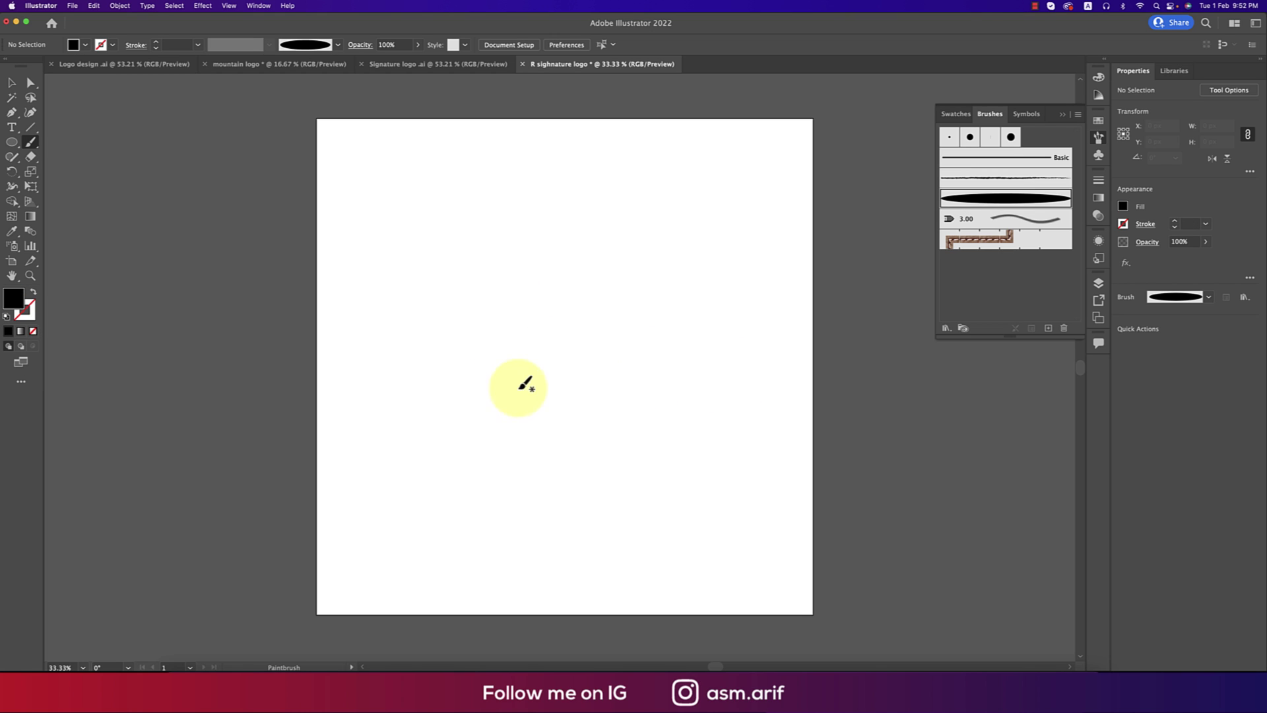
mouse_move(517, 382)
left_mouse_down()
mouse_move(479, 330)
mouse_move(558, 353)
mouse_move(688, 351)
left_mouse_up()
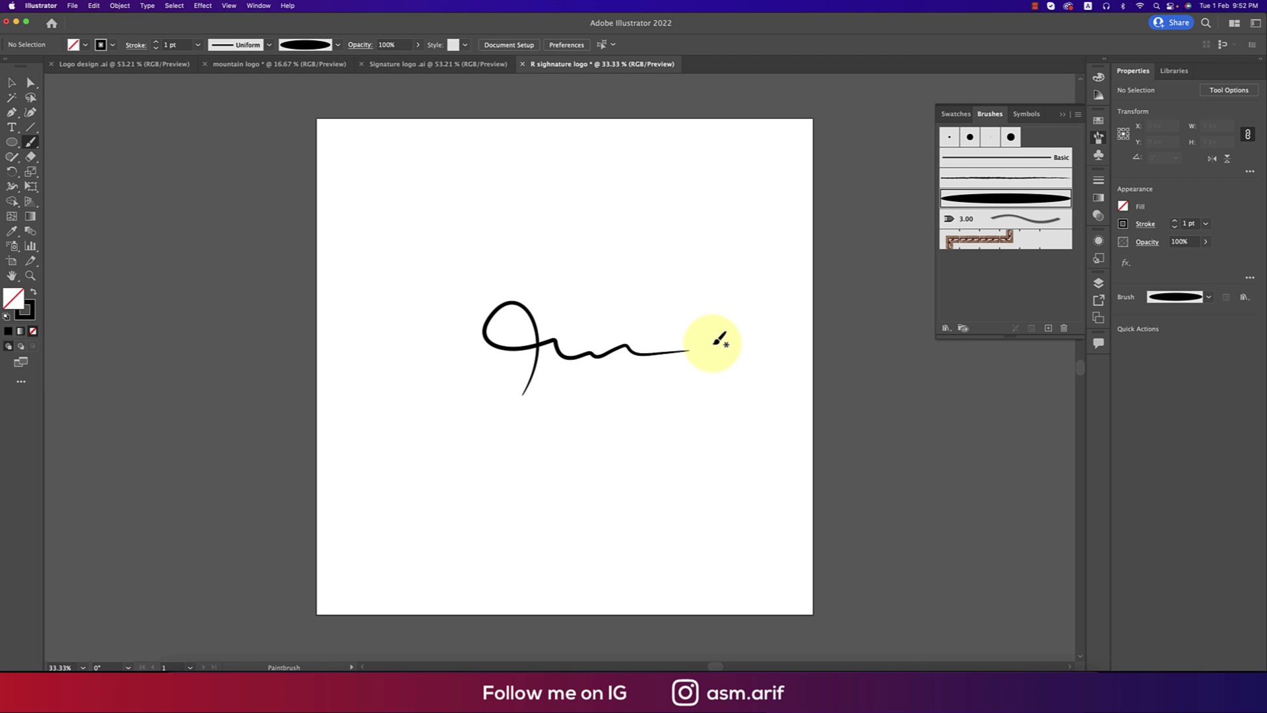
- Expand the signature brush stroke into filled shapes with Object > Expand Appearance
left_click(12, 83)
left_click_drag(422, 260, 699, 419)
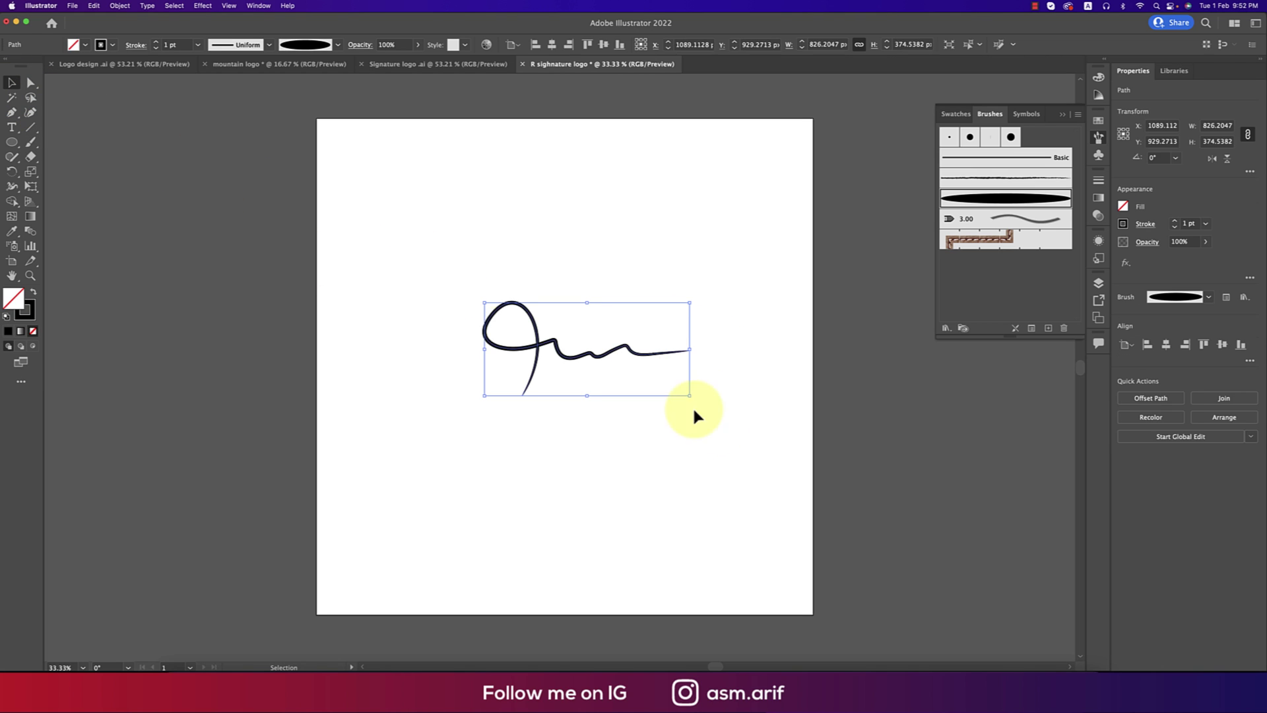
left_click(116, 10)
left_click(132, 135)
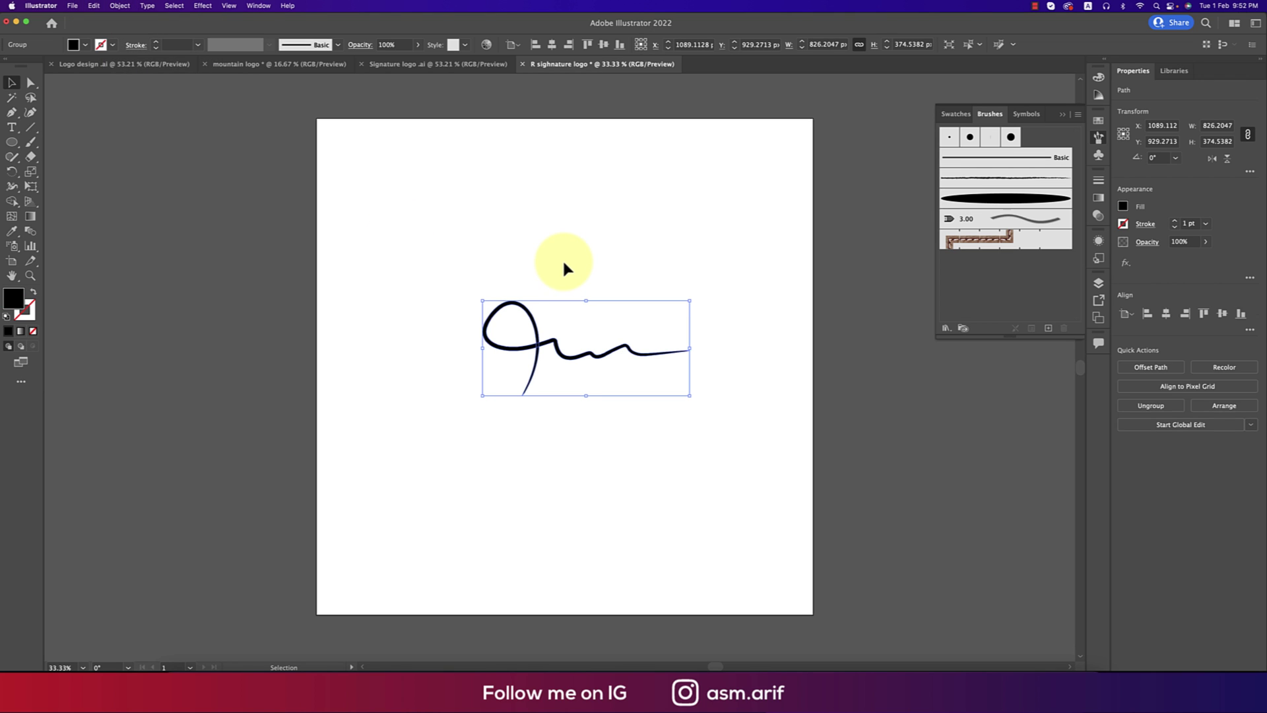
- Centre the signature group horizontally and vertically on the artboard
left_click(564, 265)
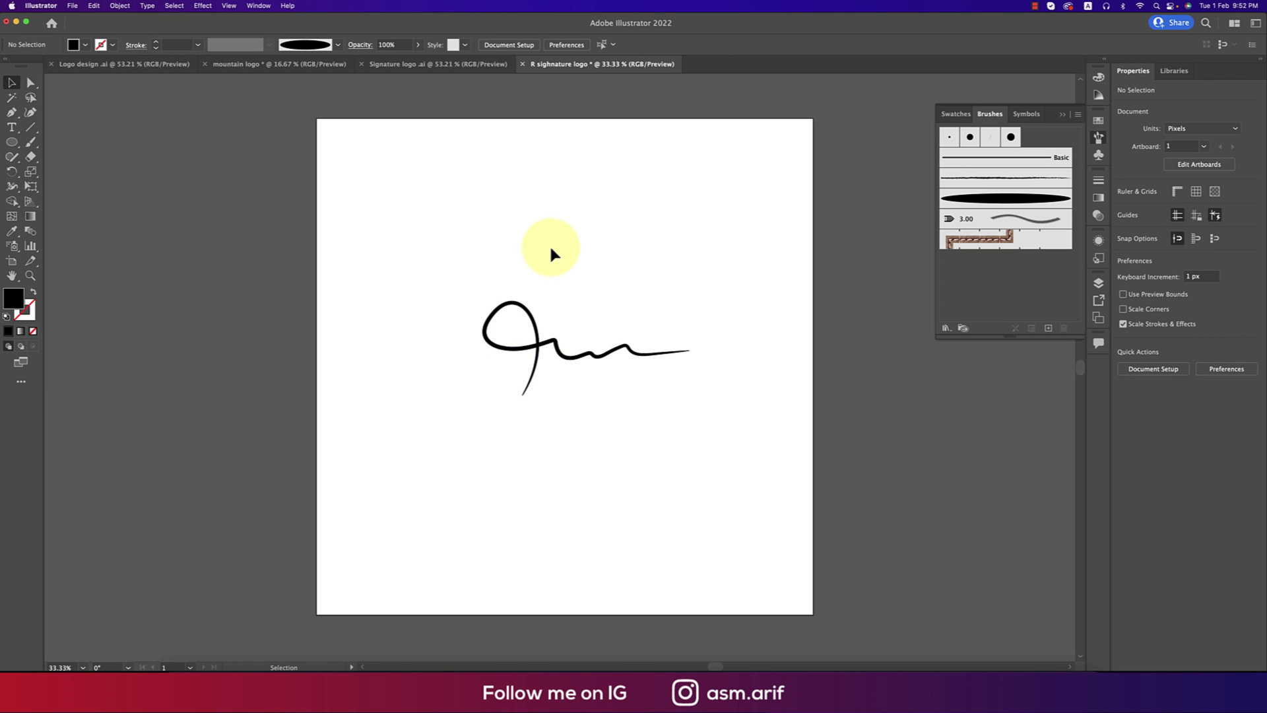
left_click(584, 362)
left_click(551, 45)
left_click(603, 44)
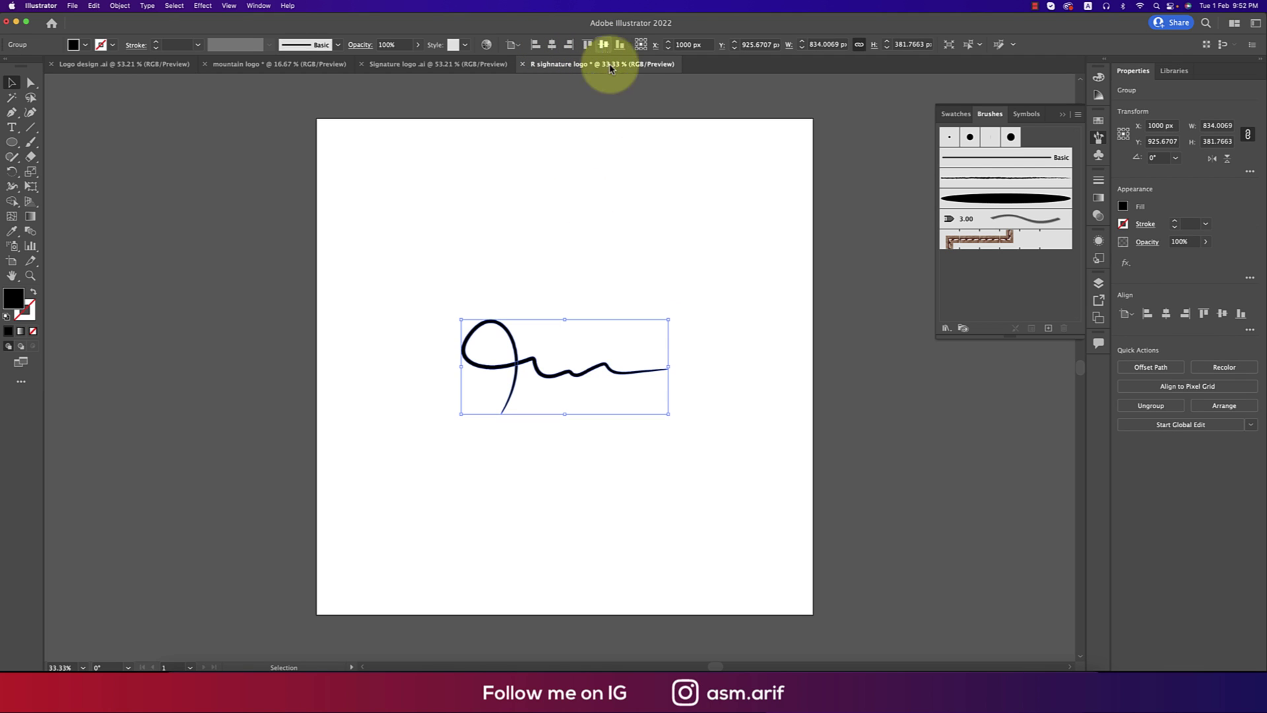
left_click(707, 217)
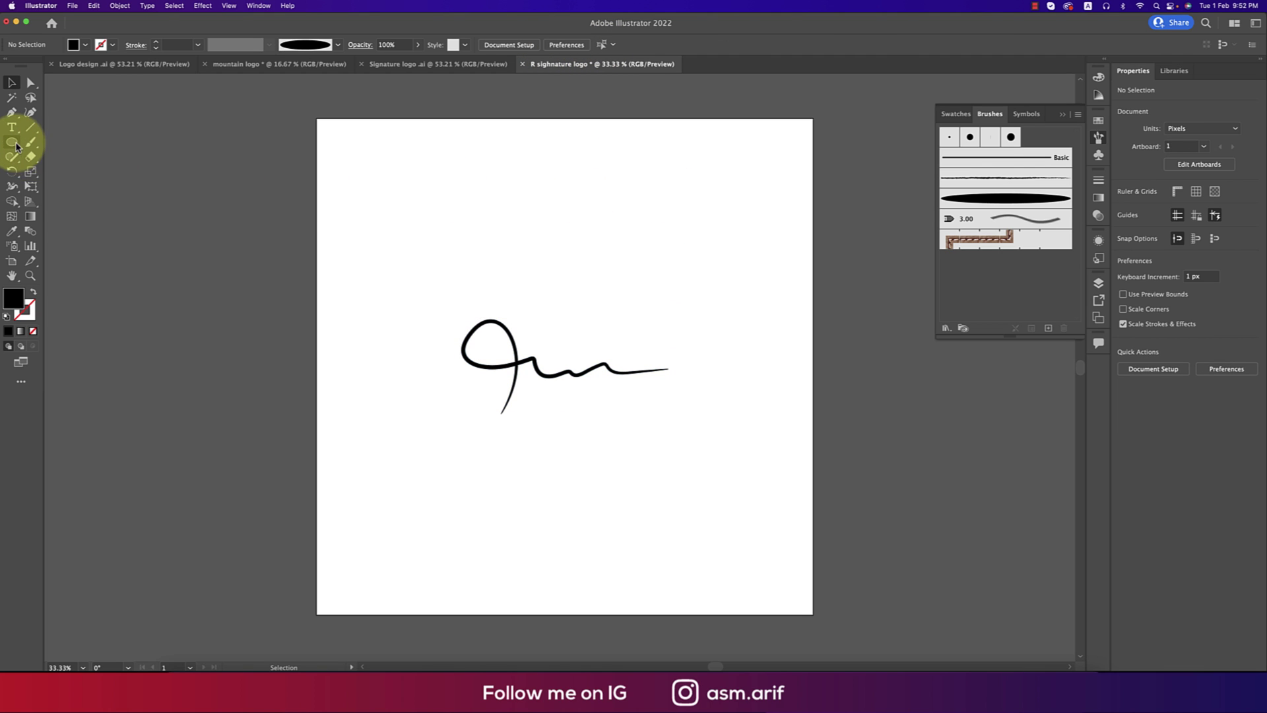
- Draw a rectangle covering the whole artboard and send it behind the signature
left_click_drag(16, 145, 92, 136)
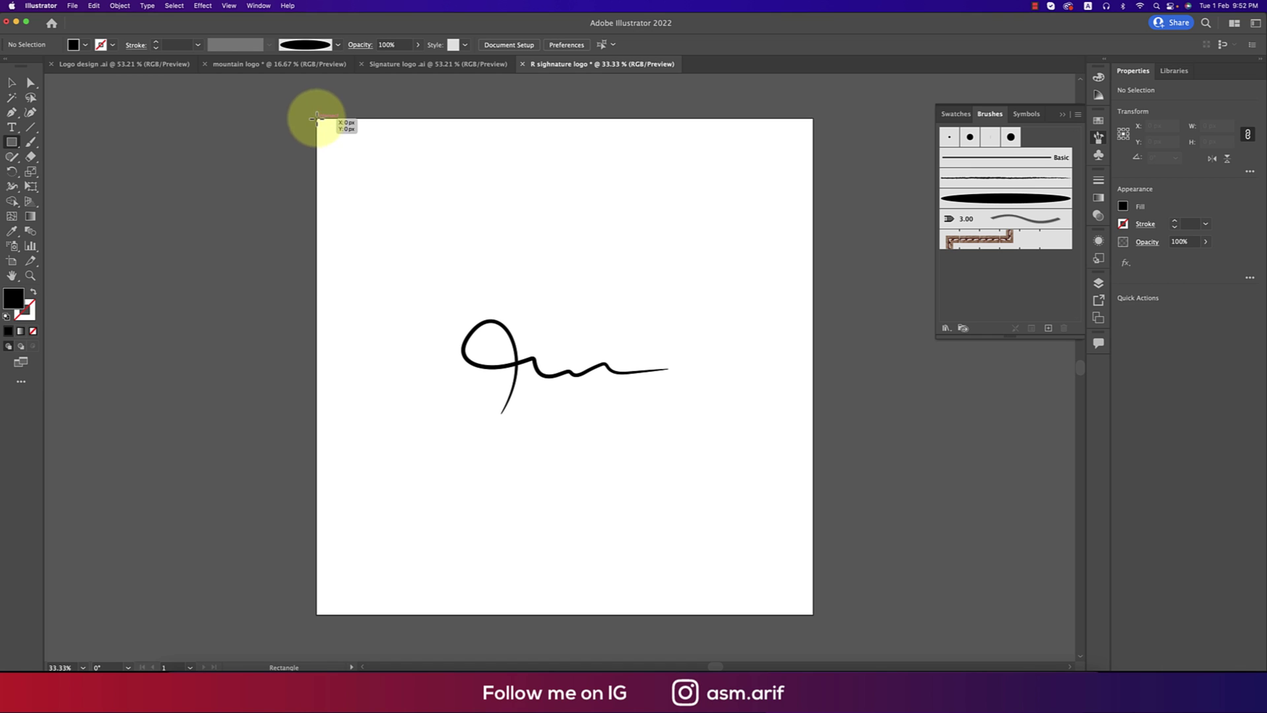
left_click_drag(317, 119, 813, 580)
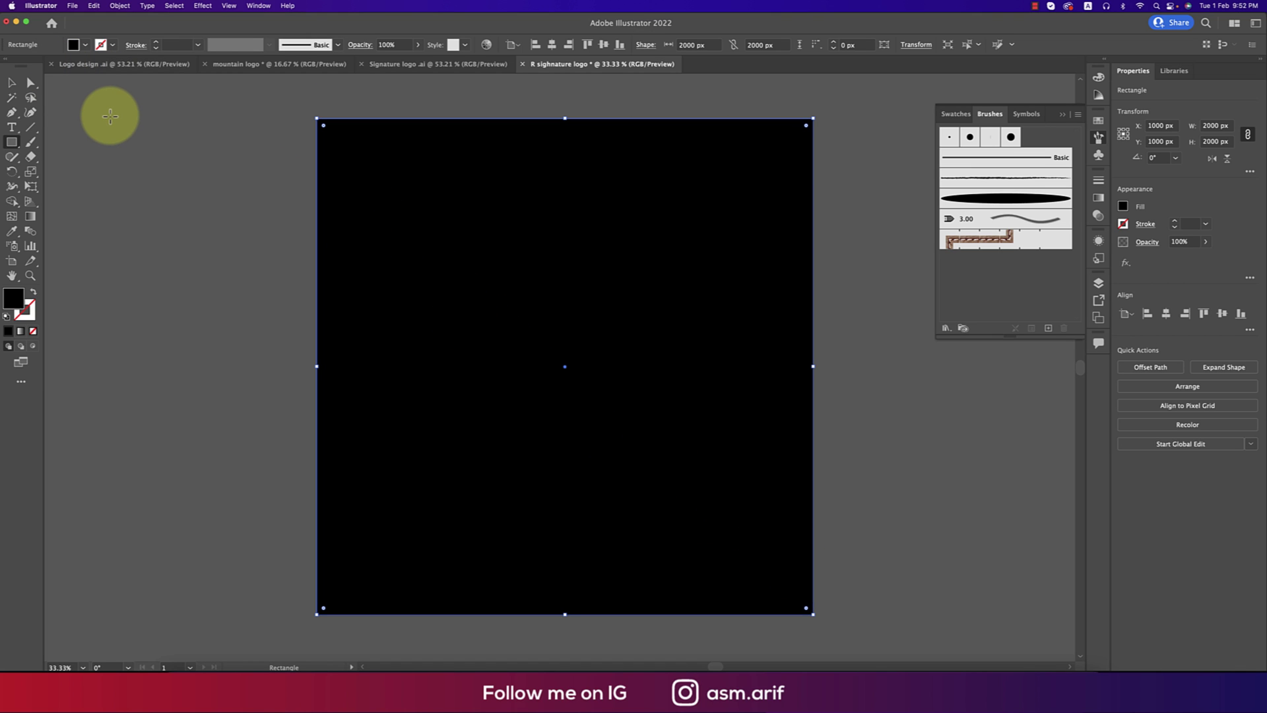
key("super+shift+bracketleft")
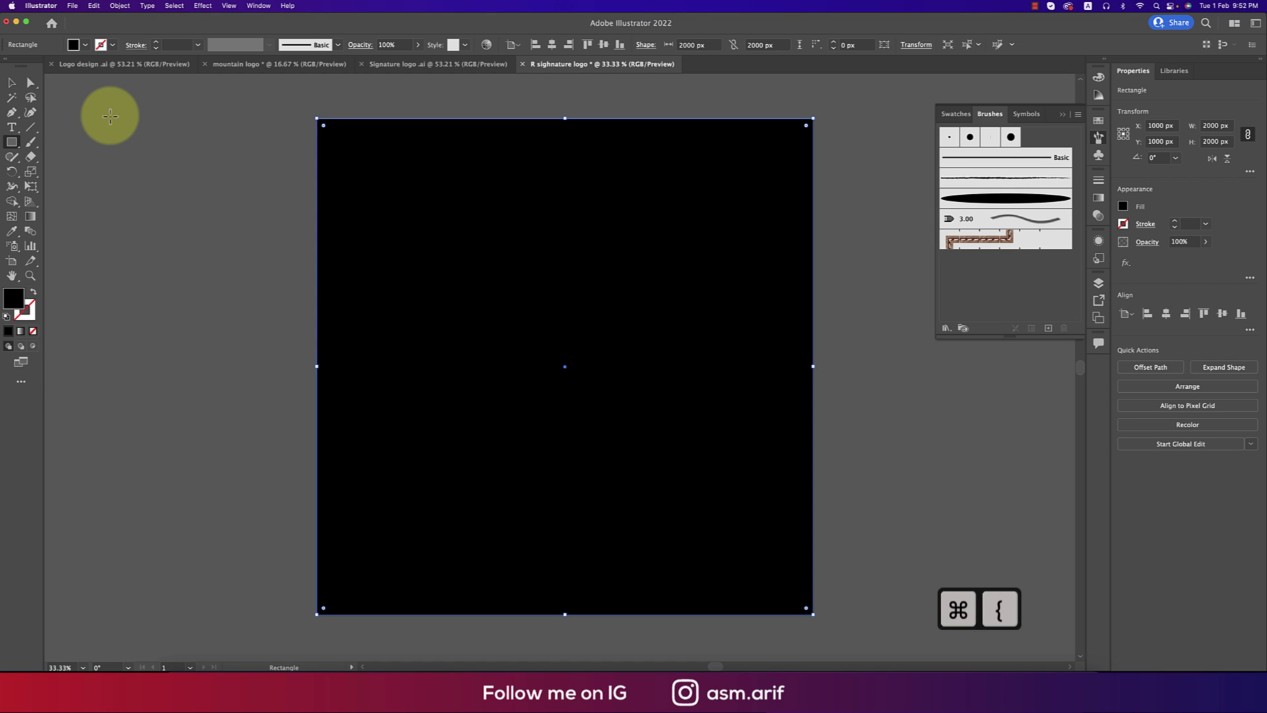
- Fill the signature white using outline view, then return to preview
key("a")
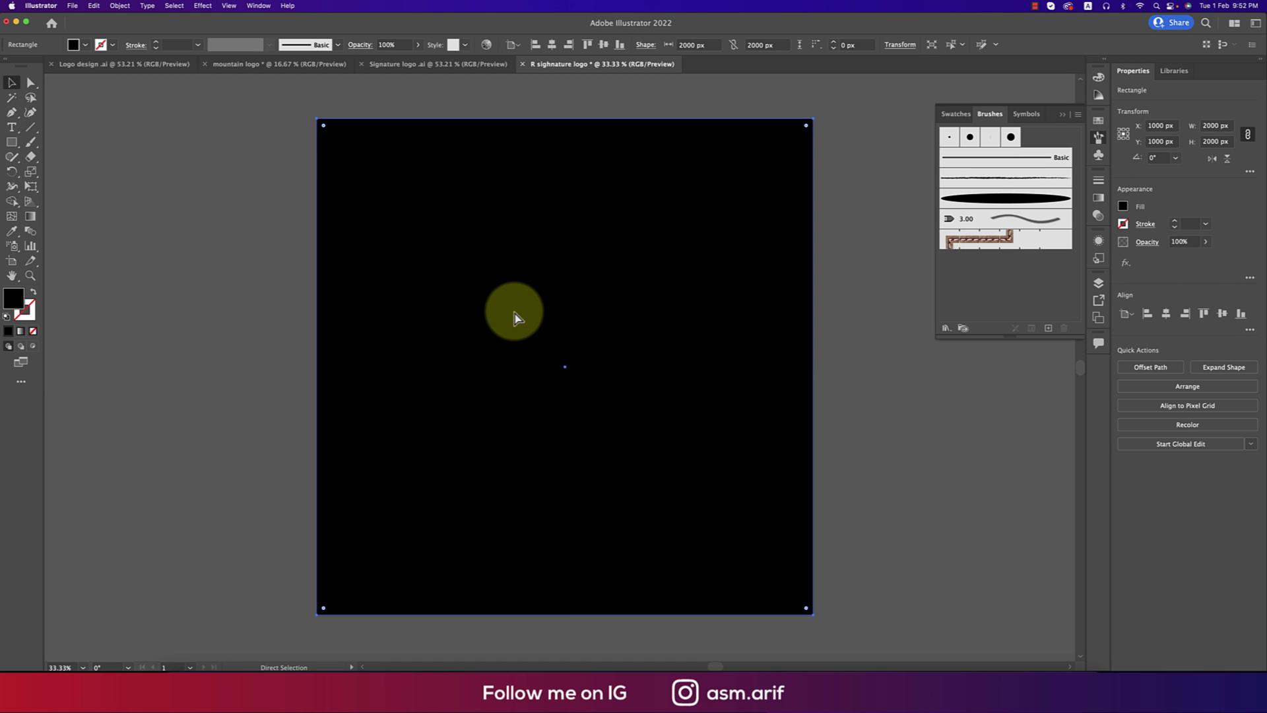
key("super+y")
key("v")
left_click(632, 367)
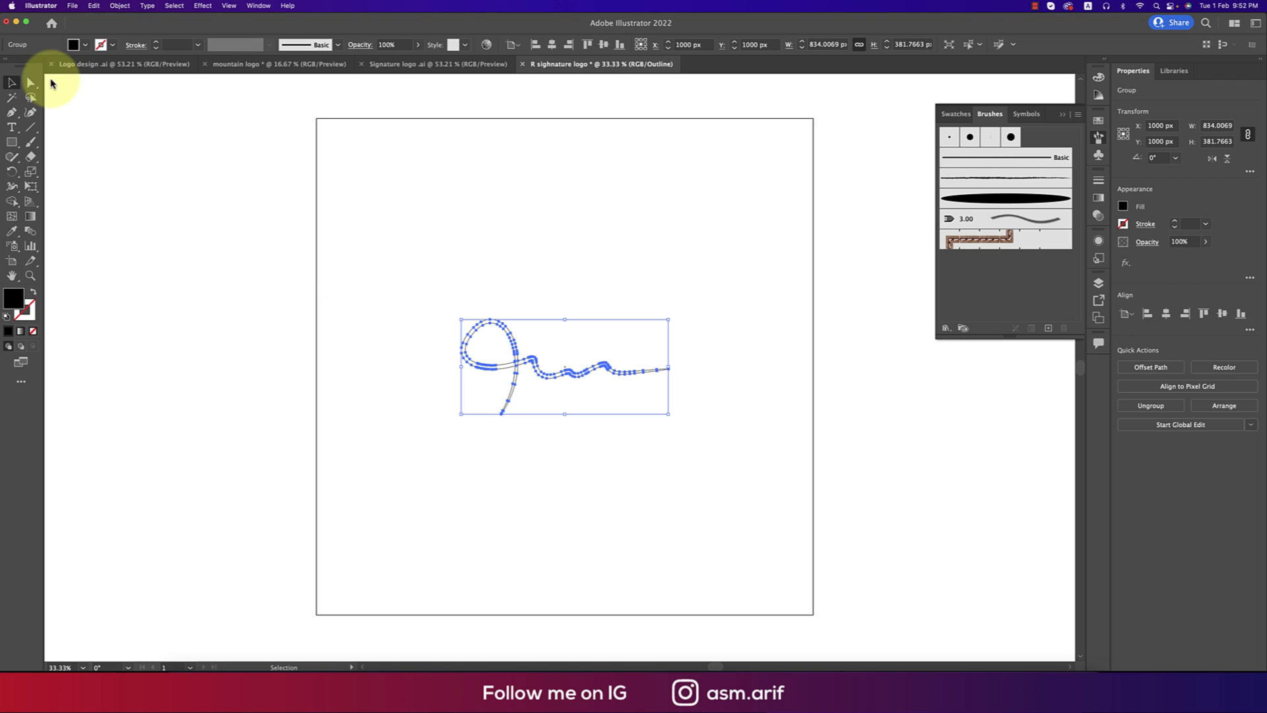
left_click(74, 44)
left_click(24, 68)
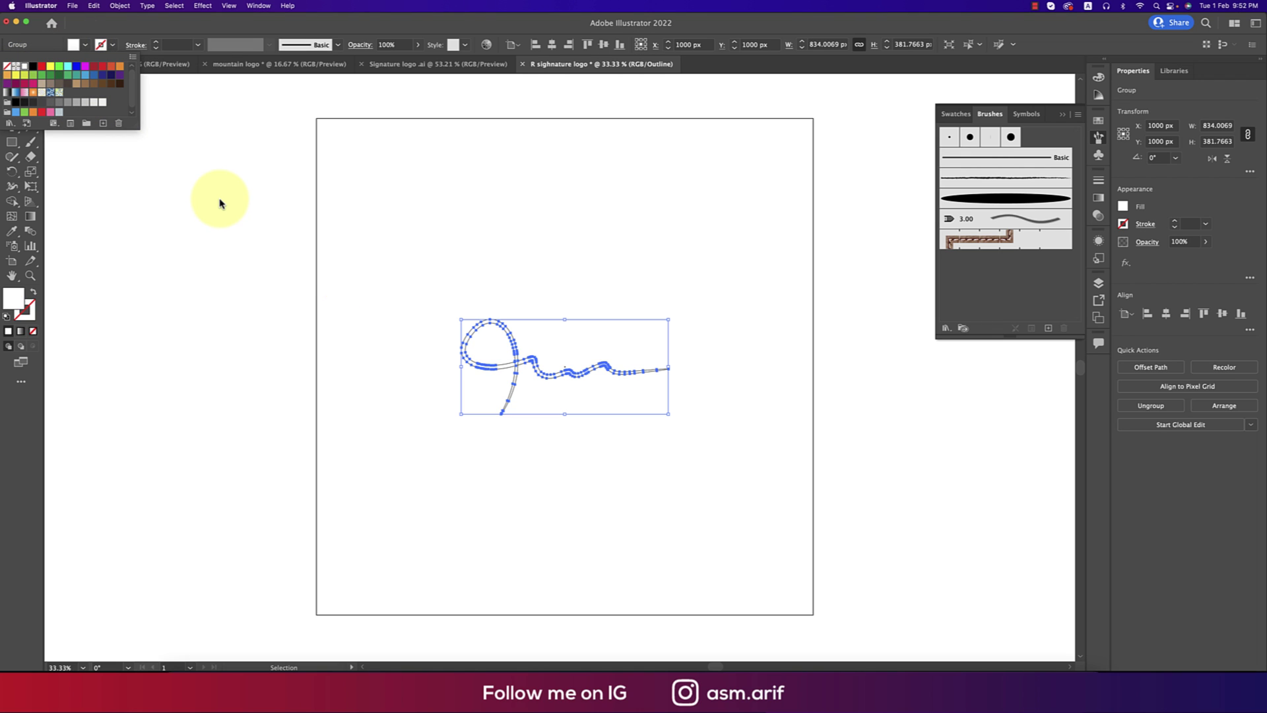
left_click(219, 203)
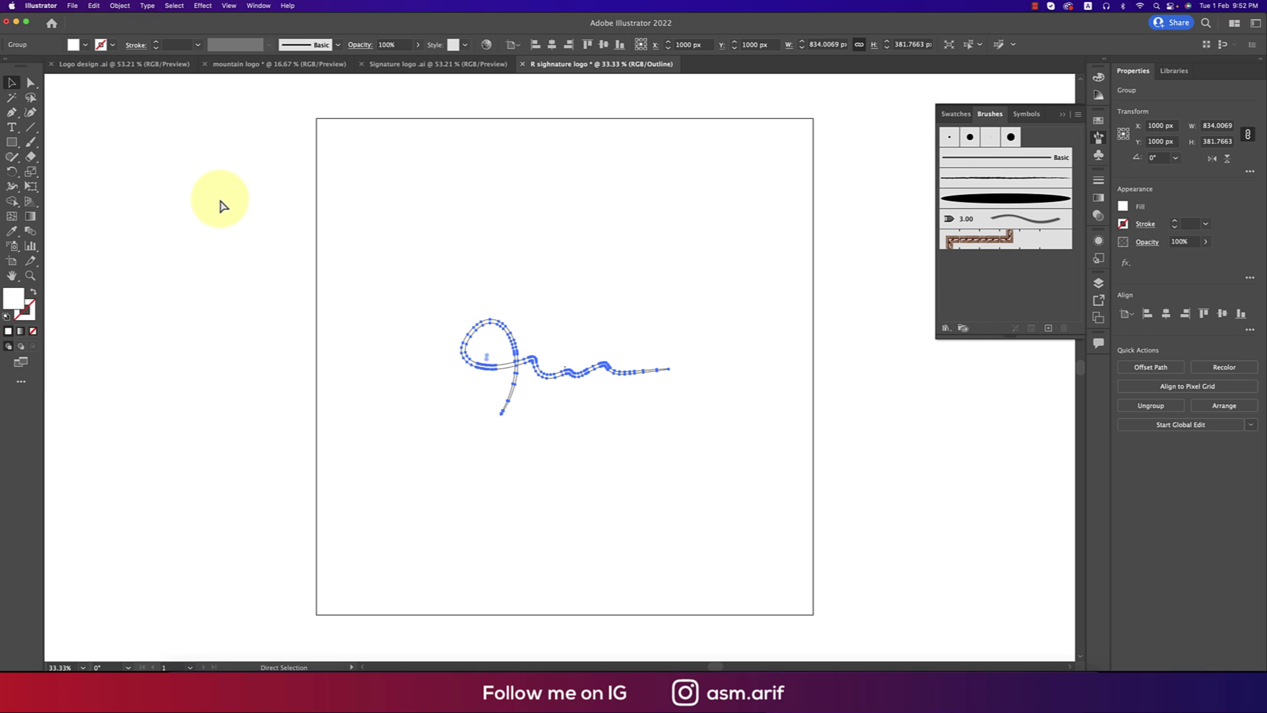
key("super+y")
- Apply a white-to-black linear gradient to the signature from the Gradient panel
left_click(219, 198)
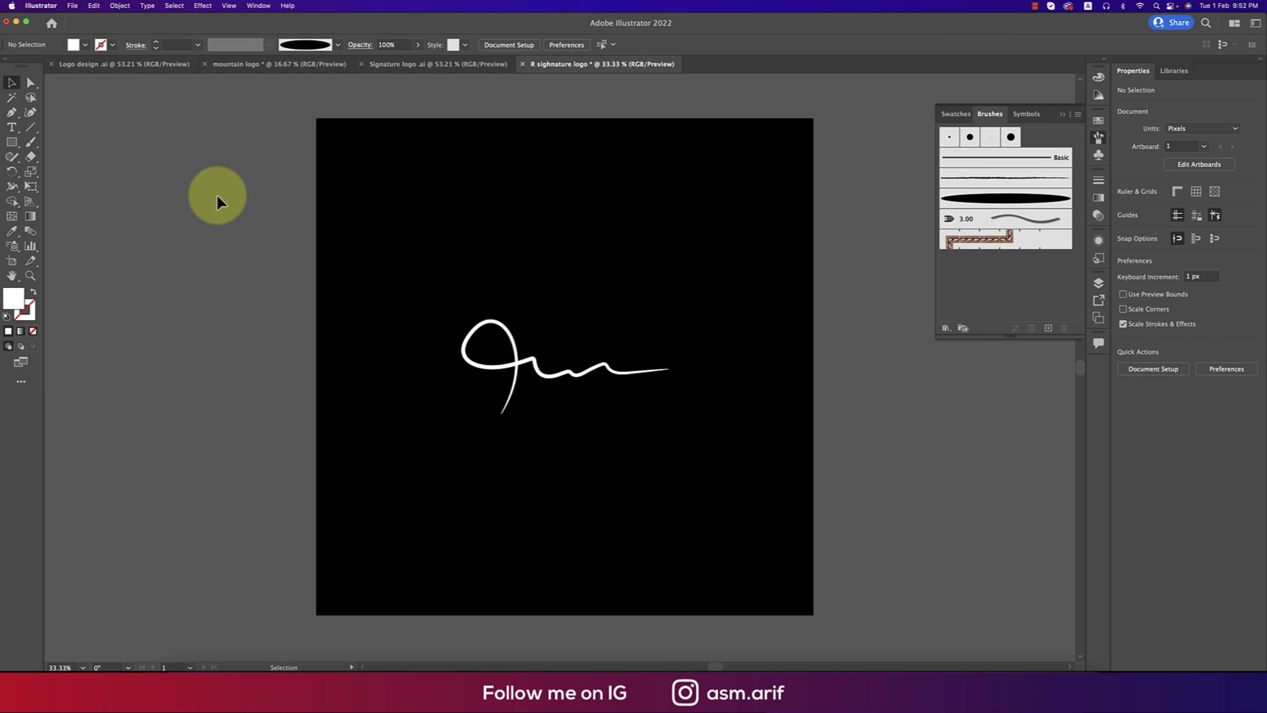
left_click(657, 371)
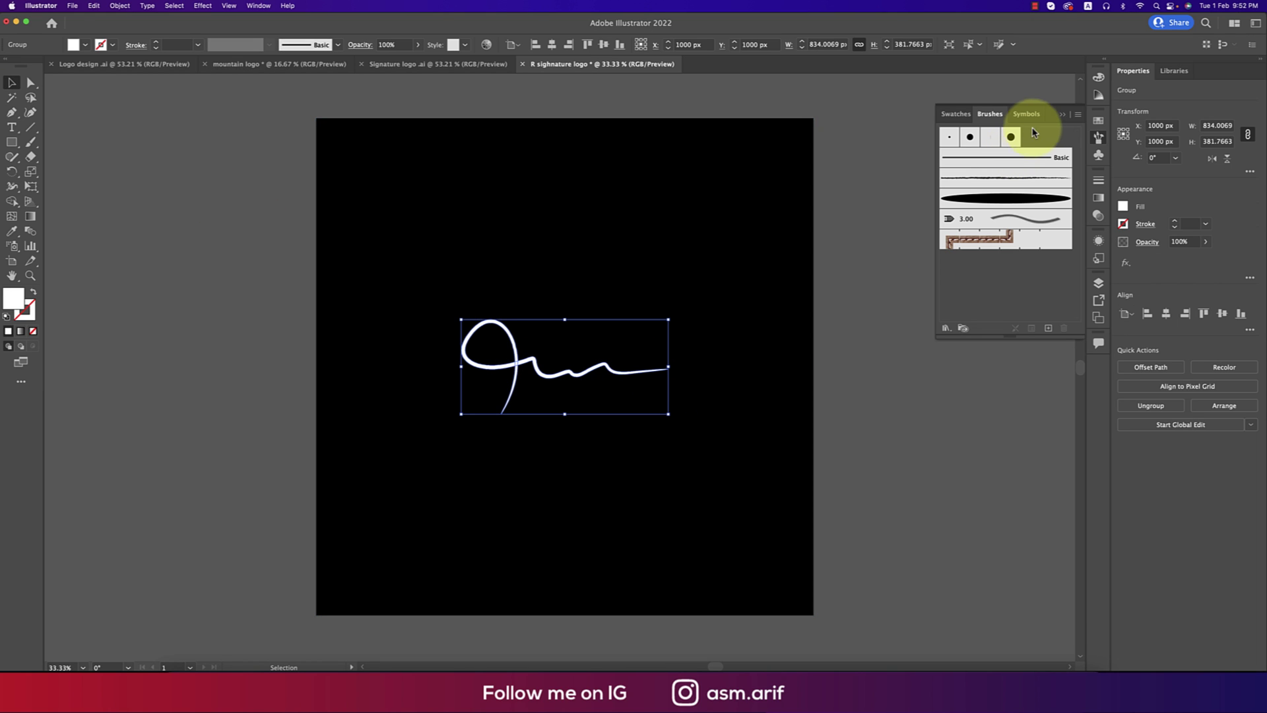
left_click(1061, 115)
left_click(1099, 199)
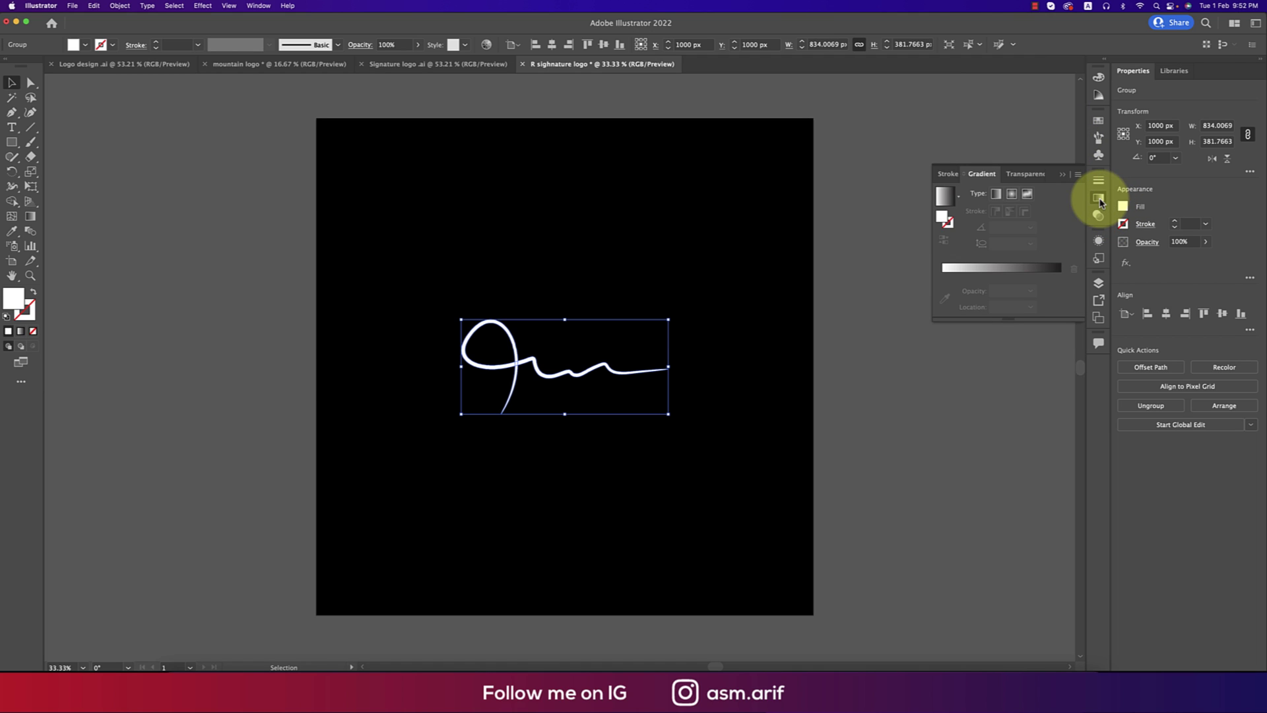
left_click(944, 197)
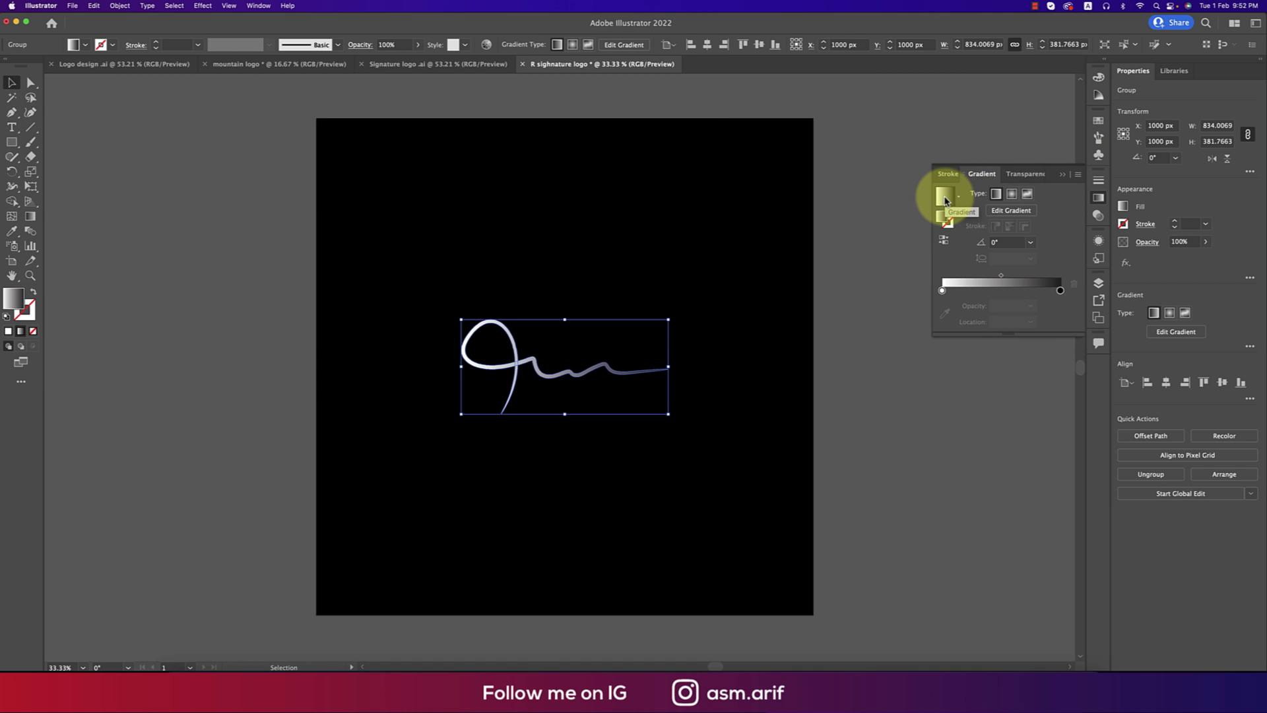
left_click(857, 354)
scroll(729, 350, "up", 1)
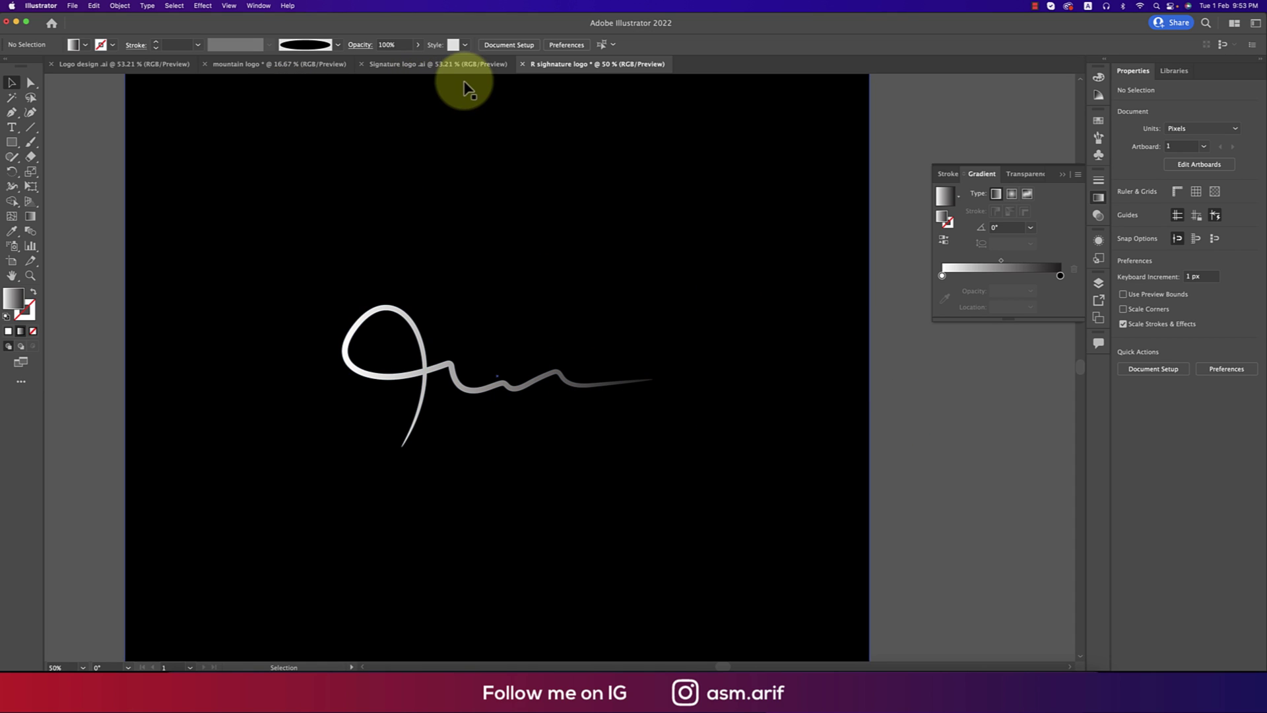
- Compare the signature with the Signature logo reference document, then return
left_click(448, 64)
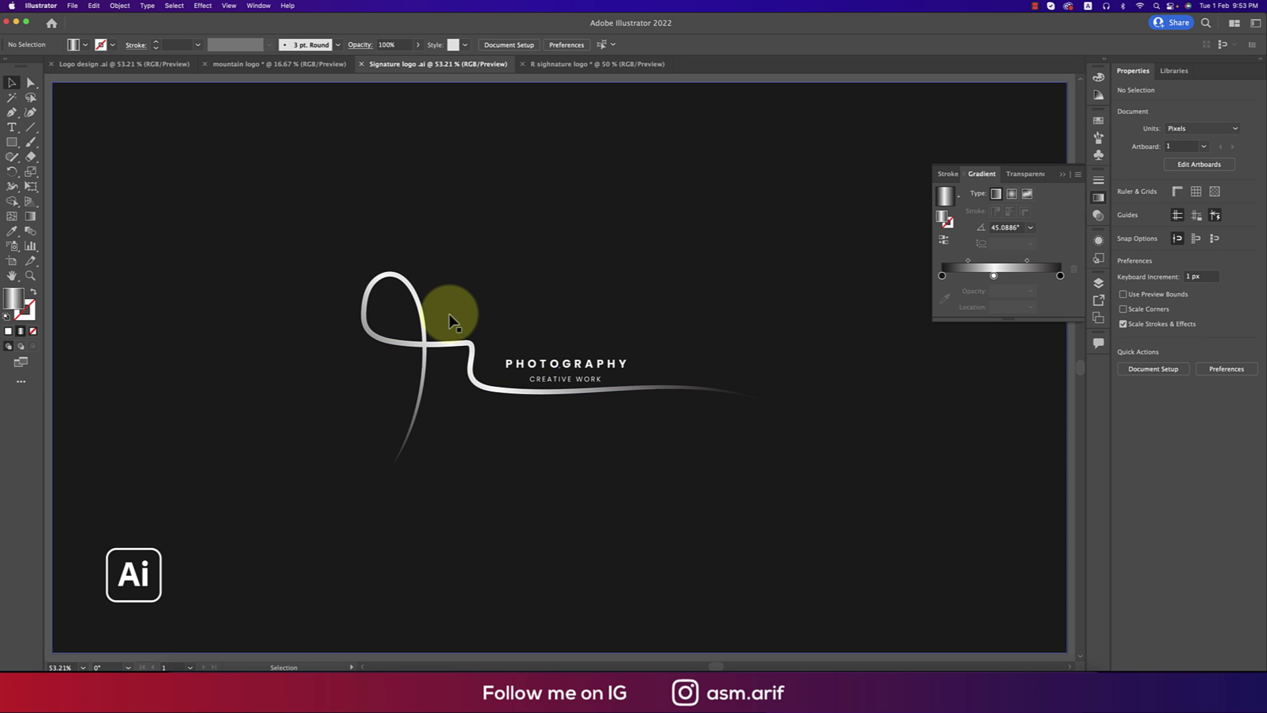
left_click(555, 66)
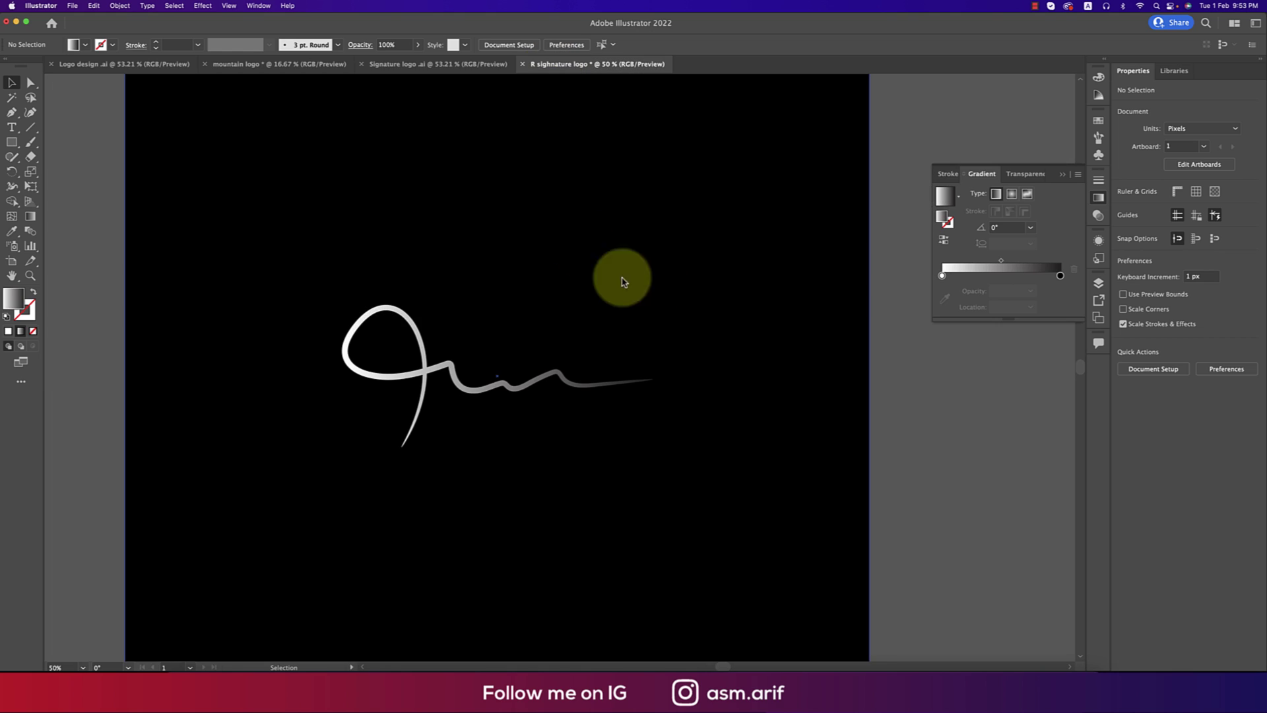
left_click(587, 387)
left_click(740, 395)
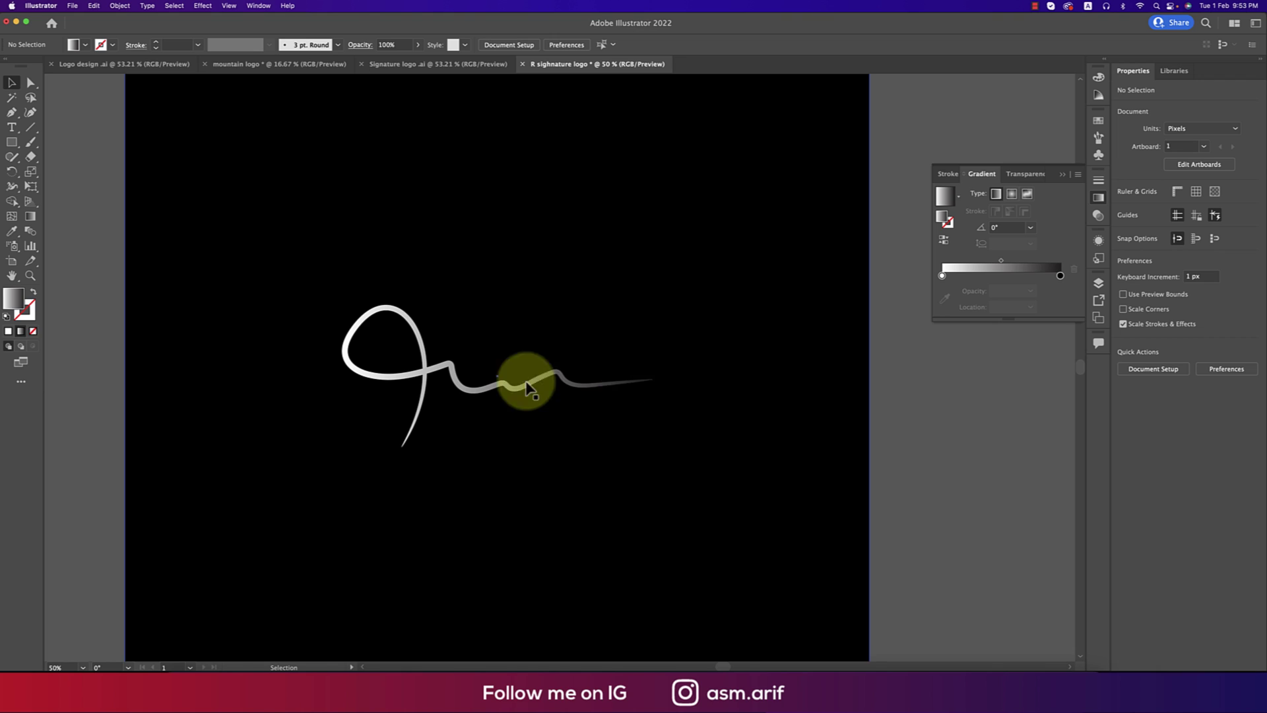
- Move the white gradient stop to about 52% and make the left stop dark
left_click(414, 413)
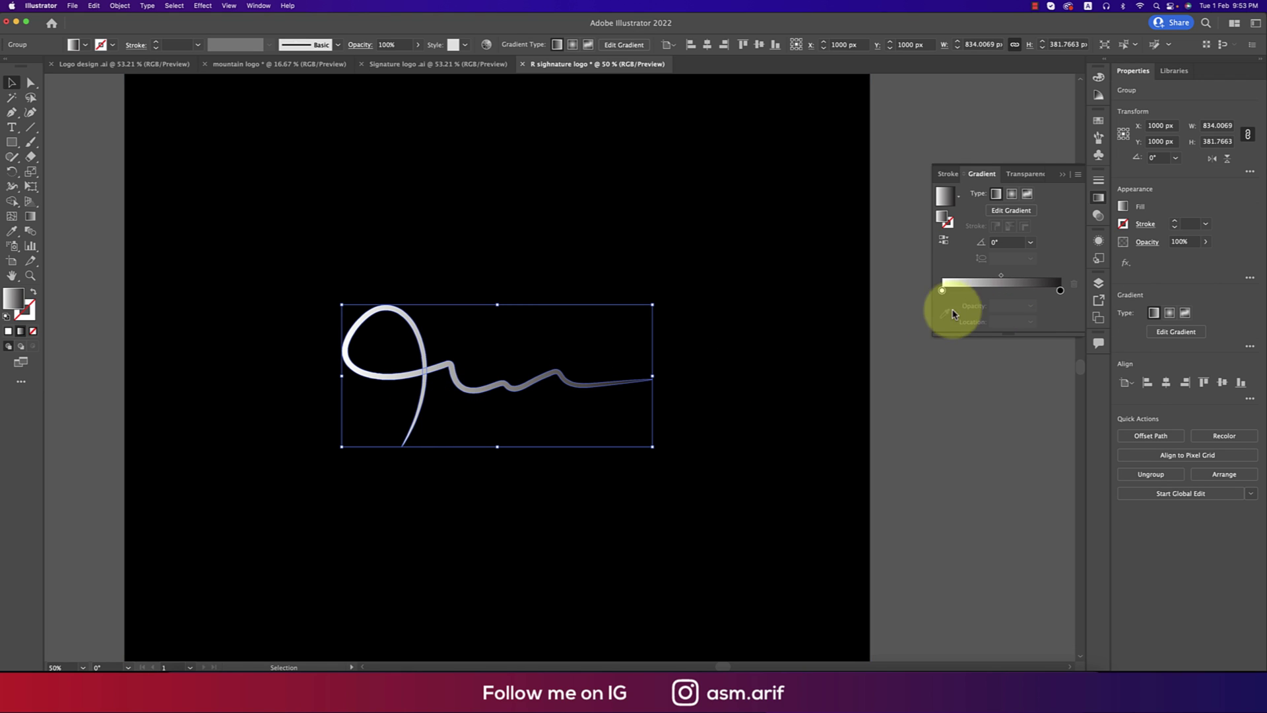
left_click_drag(942, 291, 1003, 290)
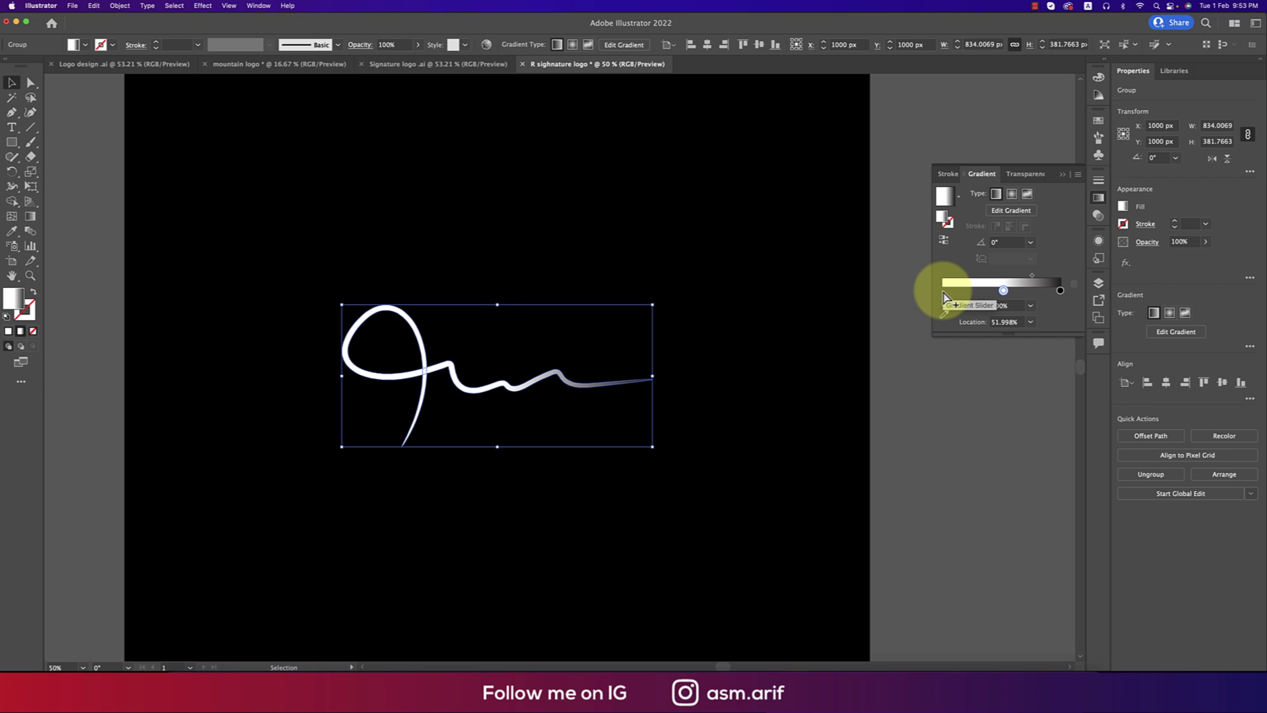
double_click(944, 291)
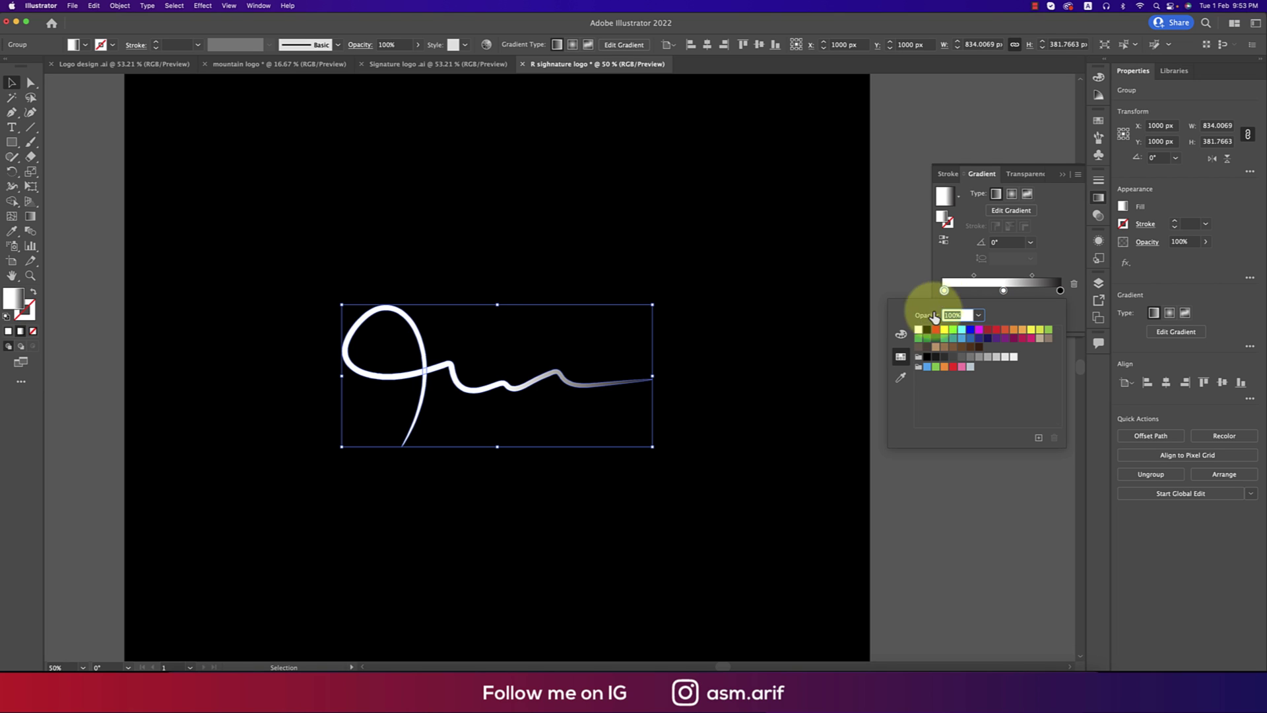
left_click(926, 357)
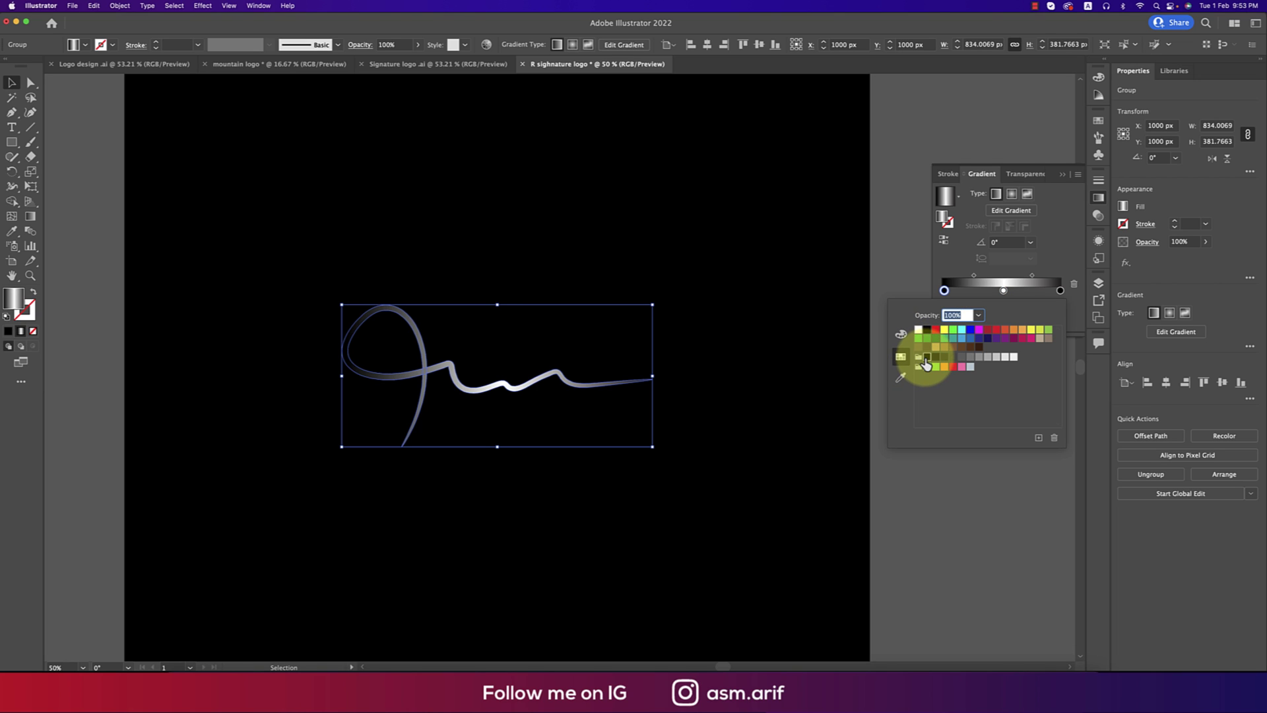
left_click(900, 467)
- Angle the gradient diagonally across the signature's loop with the Gradient tool
key("g")
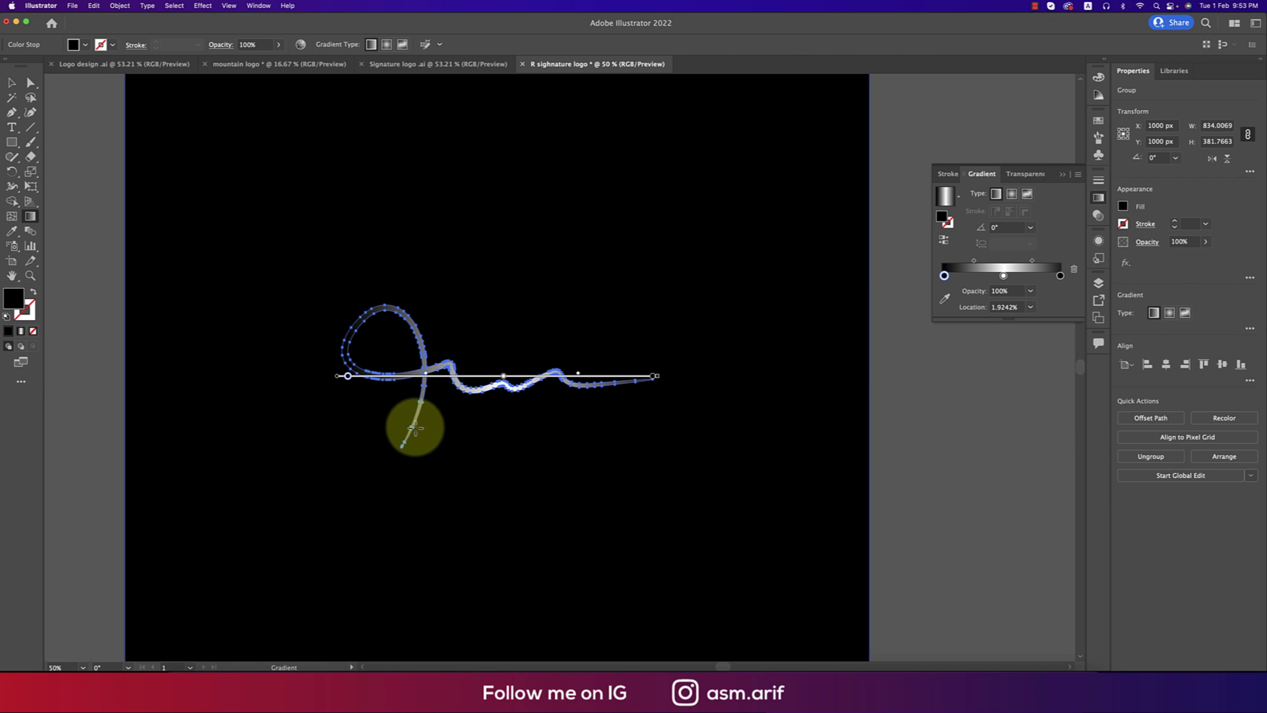
left_click_drag(400, 433, 492, 297)
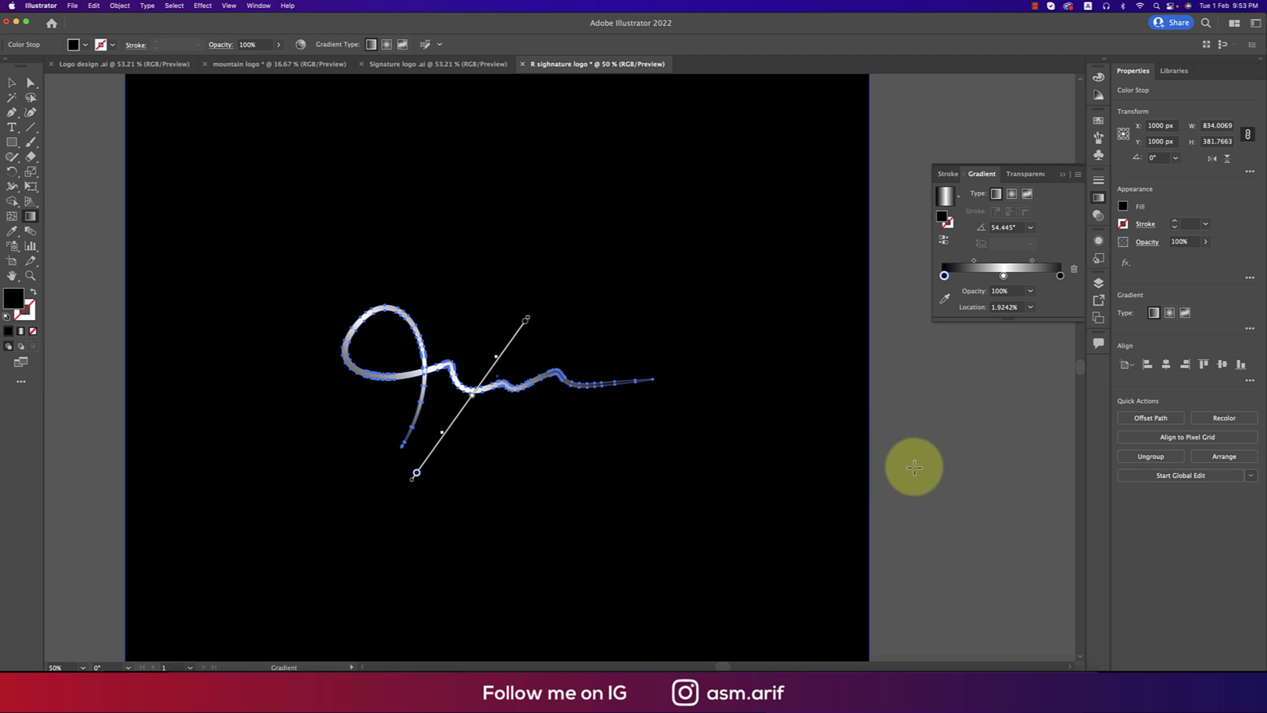
key("v")
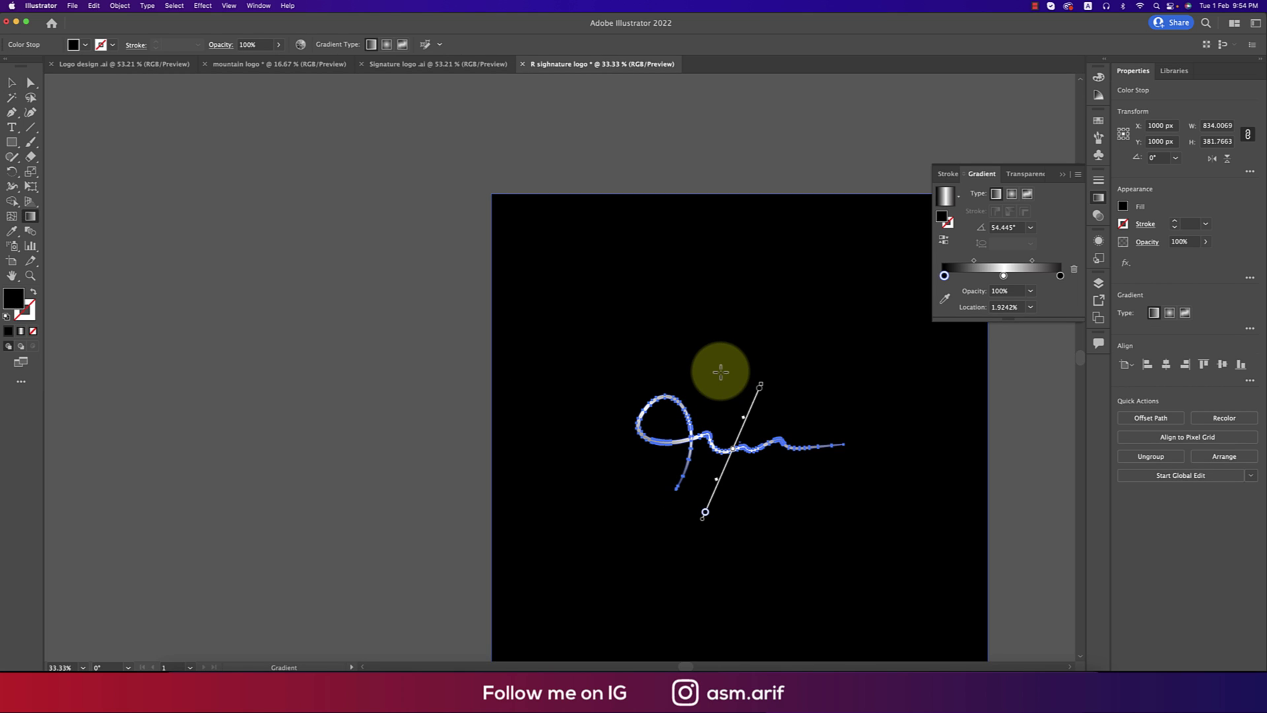
key("v")
left_click(997, 525)
- Place a text insertion point just below the signature with the Type tool
scroll(991, 520, "down", 1)
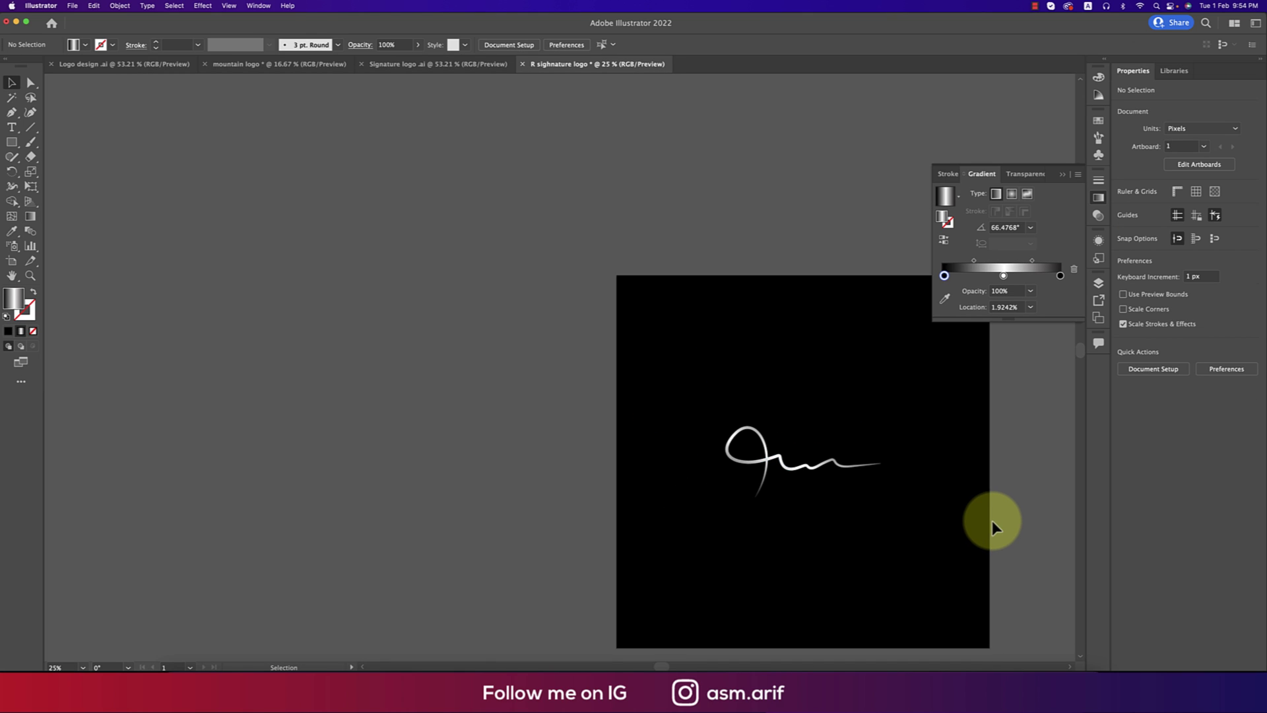
scroll(992, 520, "right", 5)
scroll(800, 509, "down", 1)
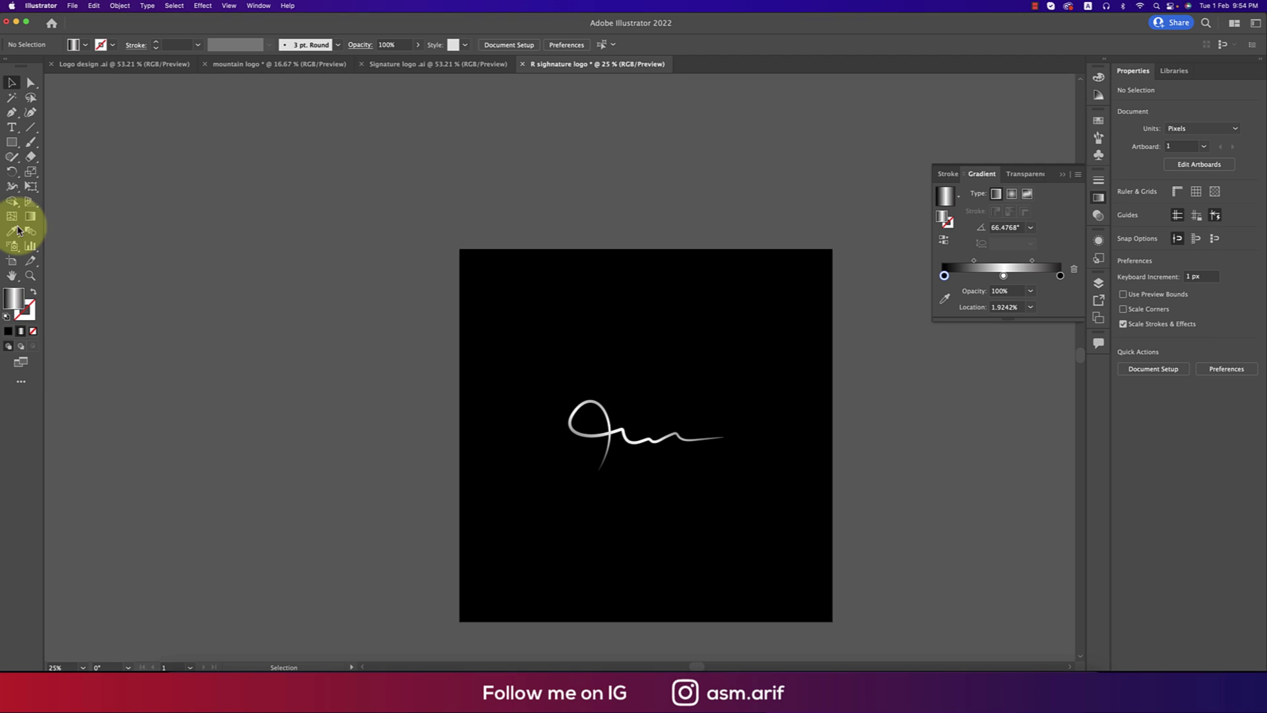
left_click(11, 126)
scroll(604, 432, "up", 2)
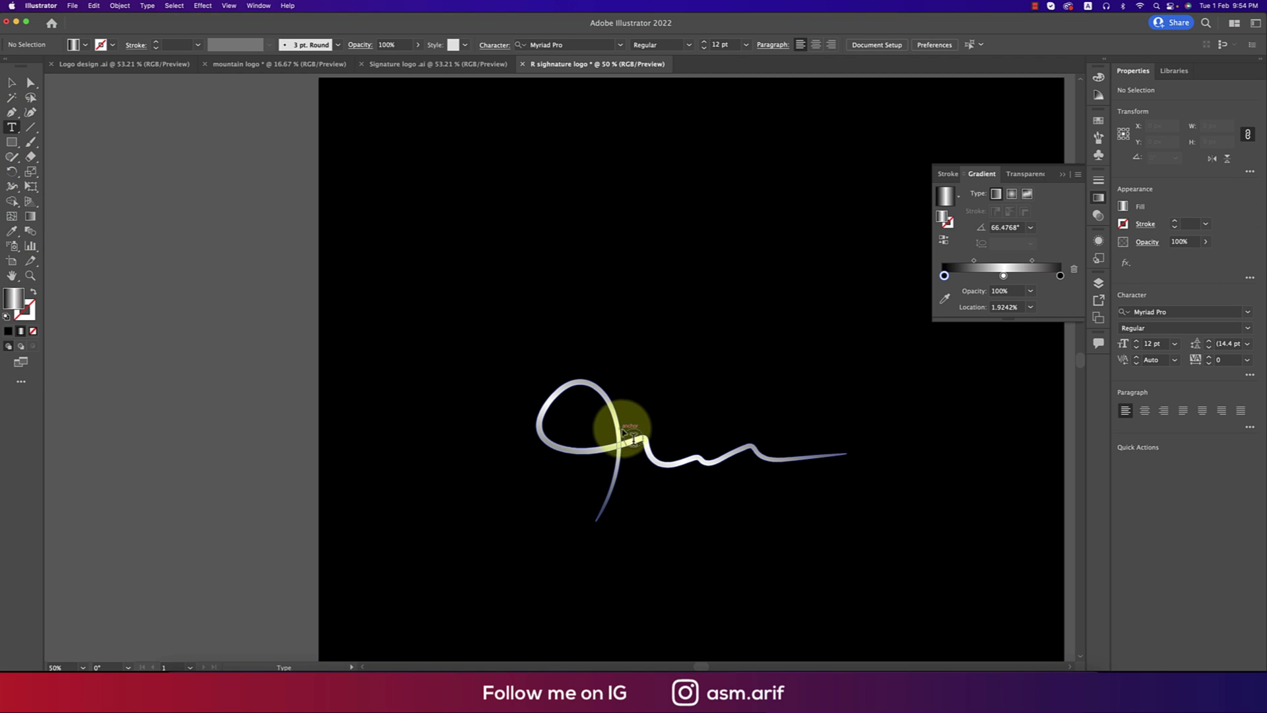
scroll(636, 410, "down", 2)
left_click(630, 454)
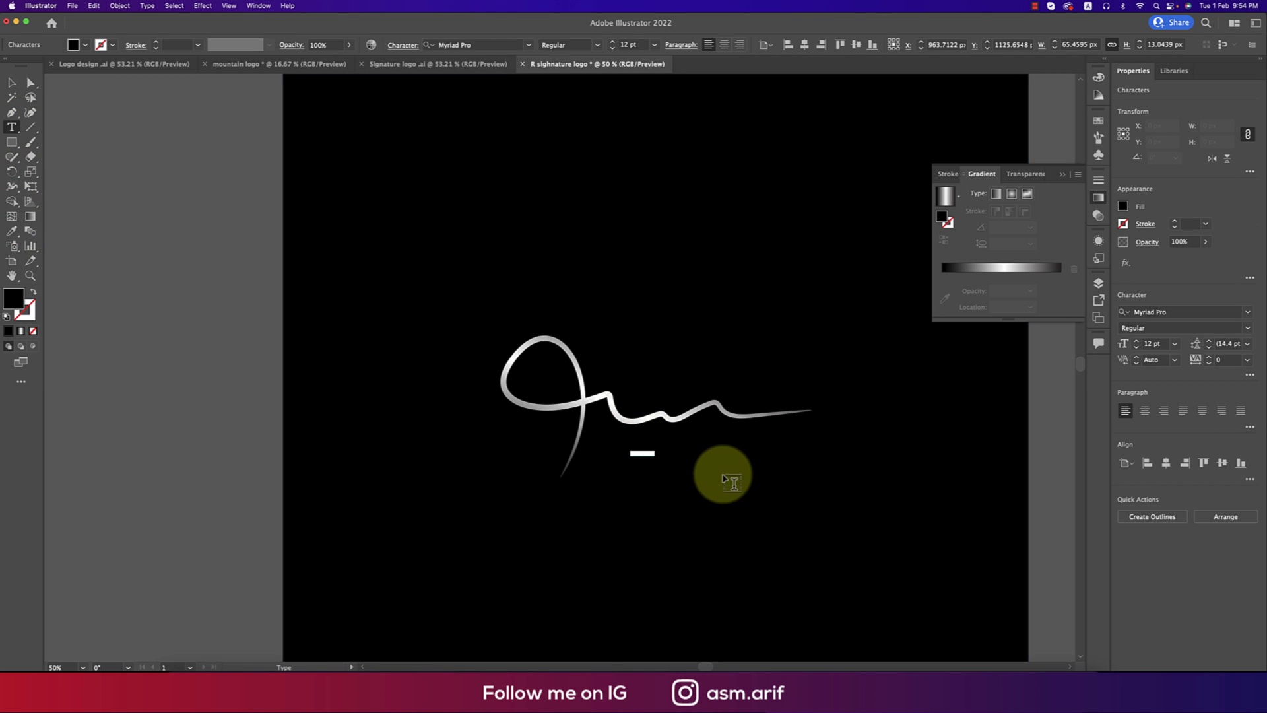
- Set the text to white Exo ExtraBold at 36 pt
left_click(655, 45)
left_click(688, 263)
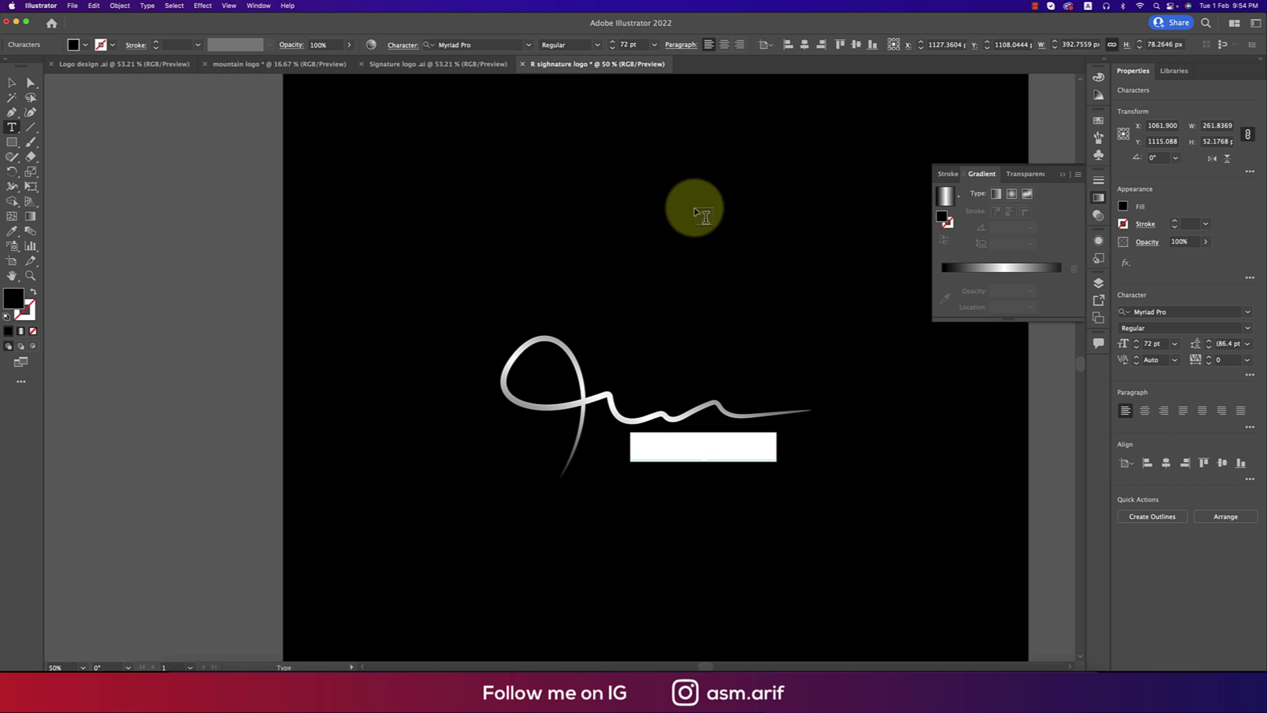
left_click(73, 44)
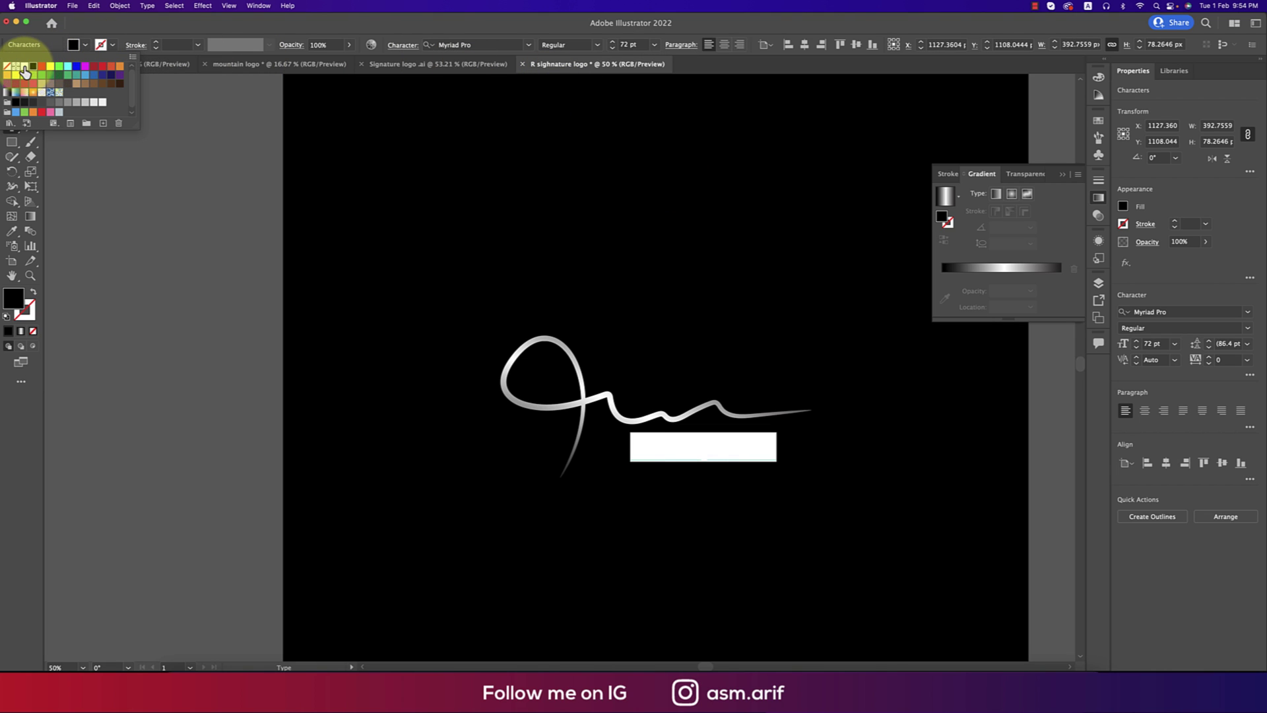
left_click(25, 67)
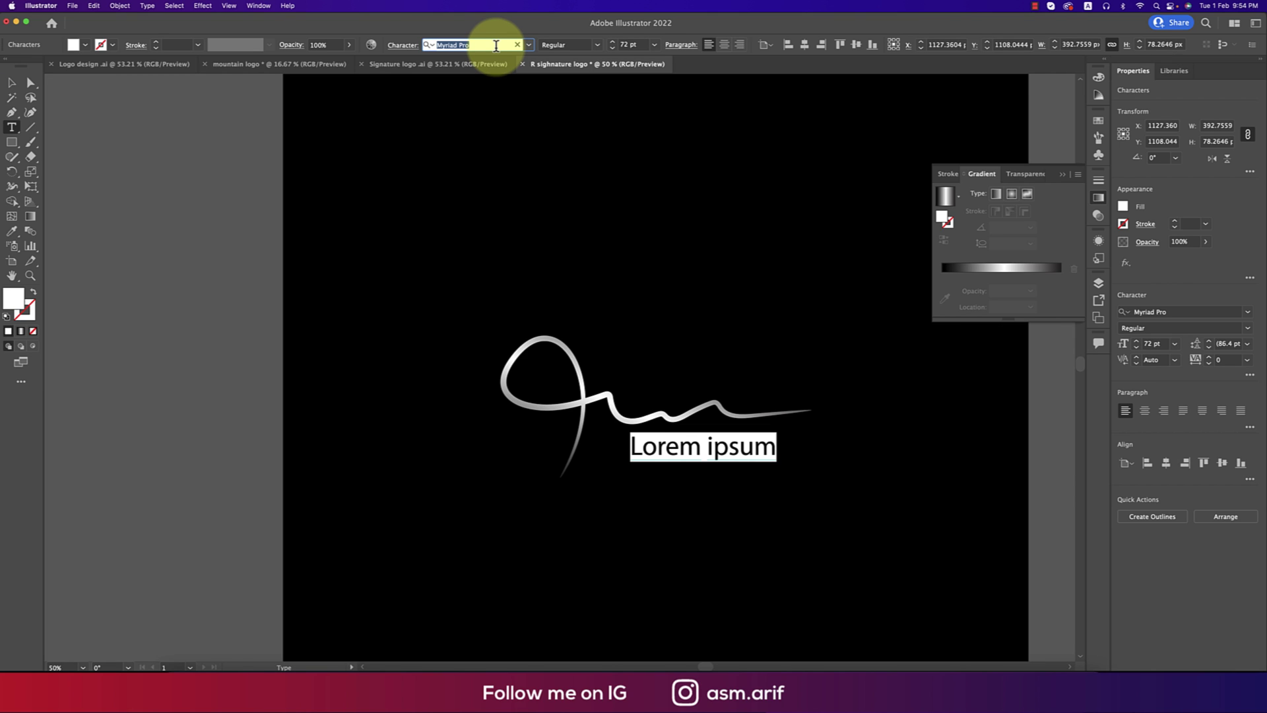
type("exo")
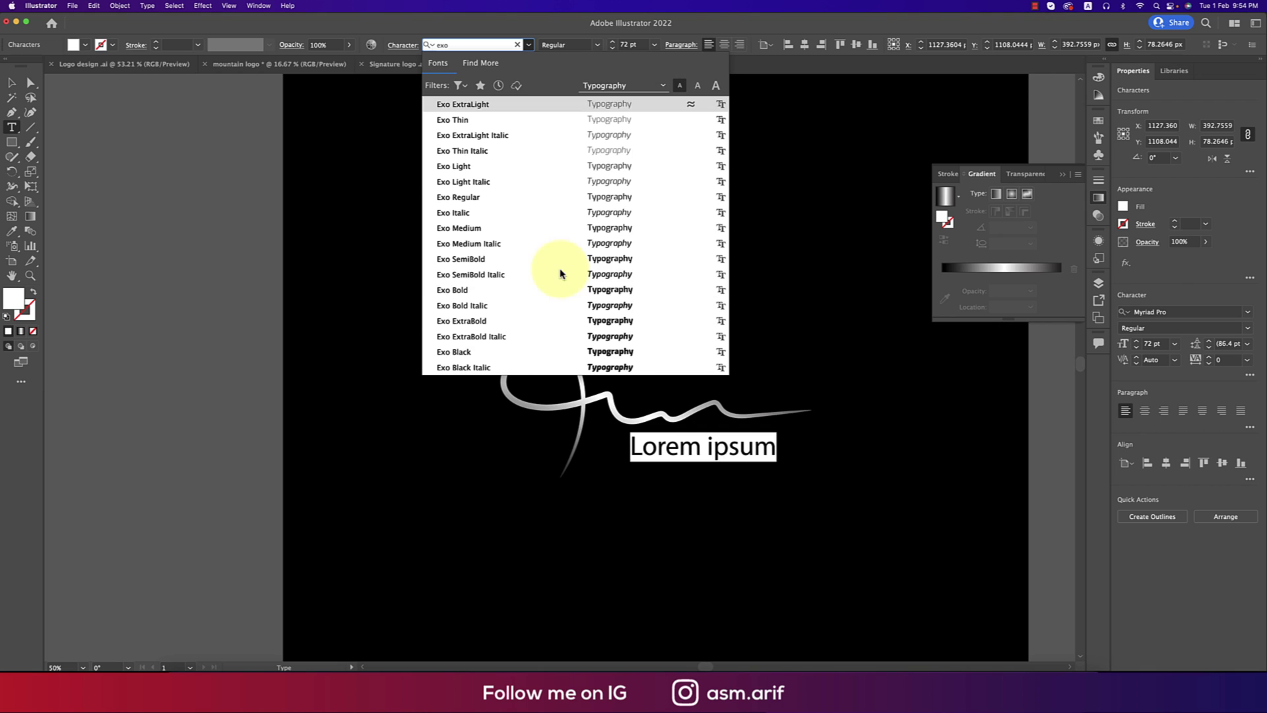
left_click(627, 321)
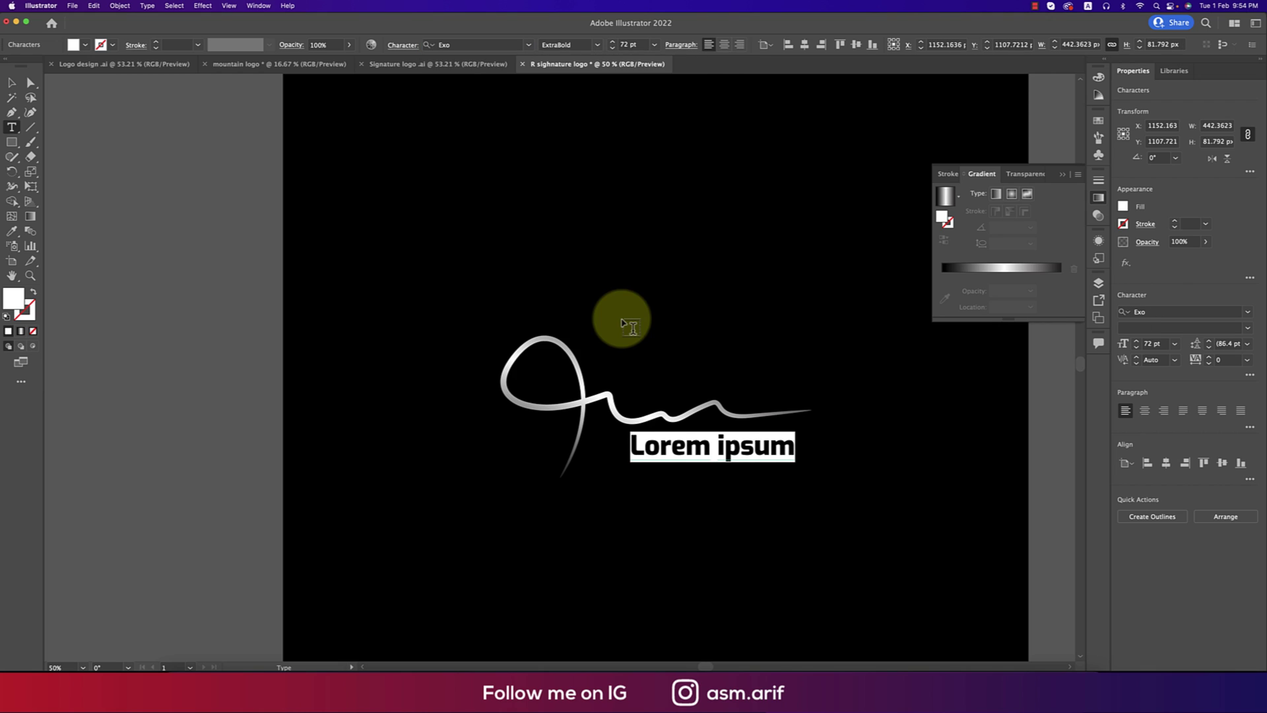
left_click(654, 45)
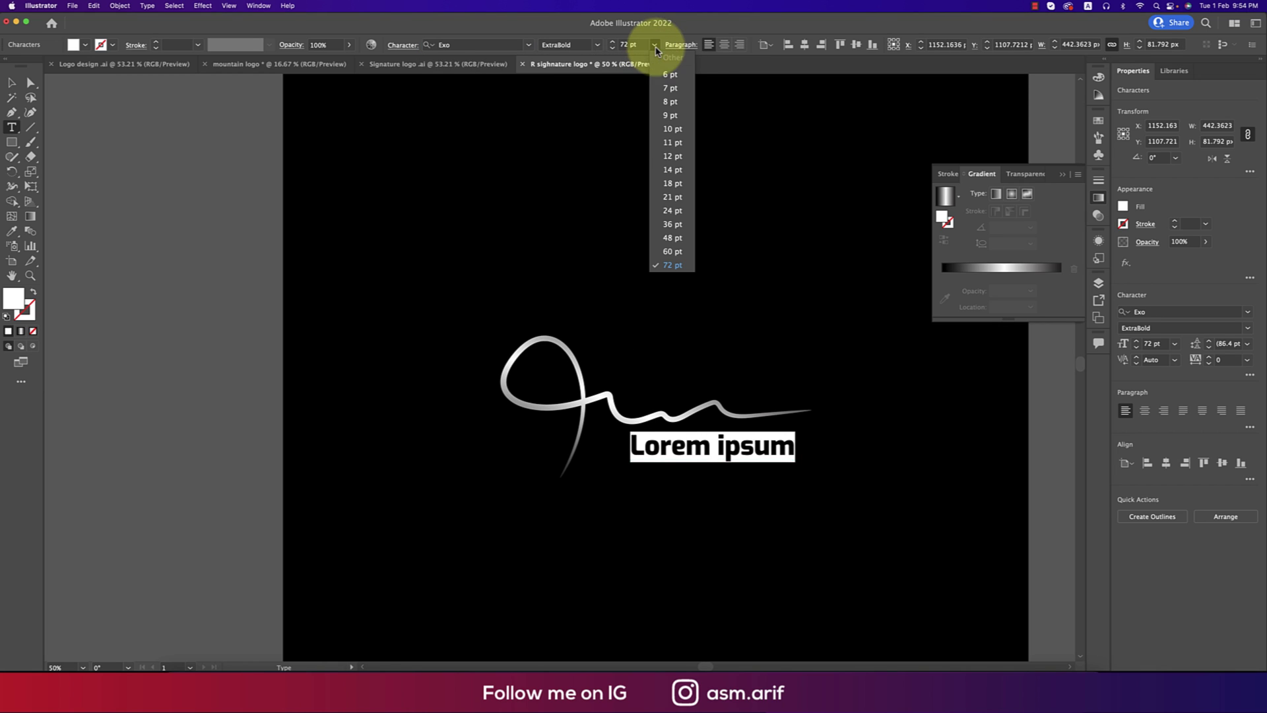
left_click(672, 224)
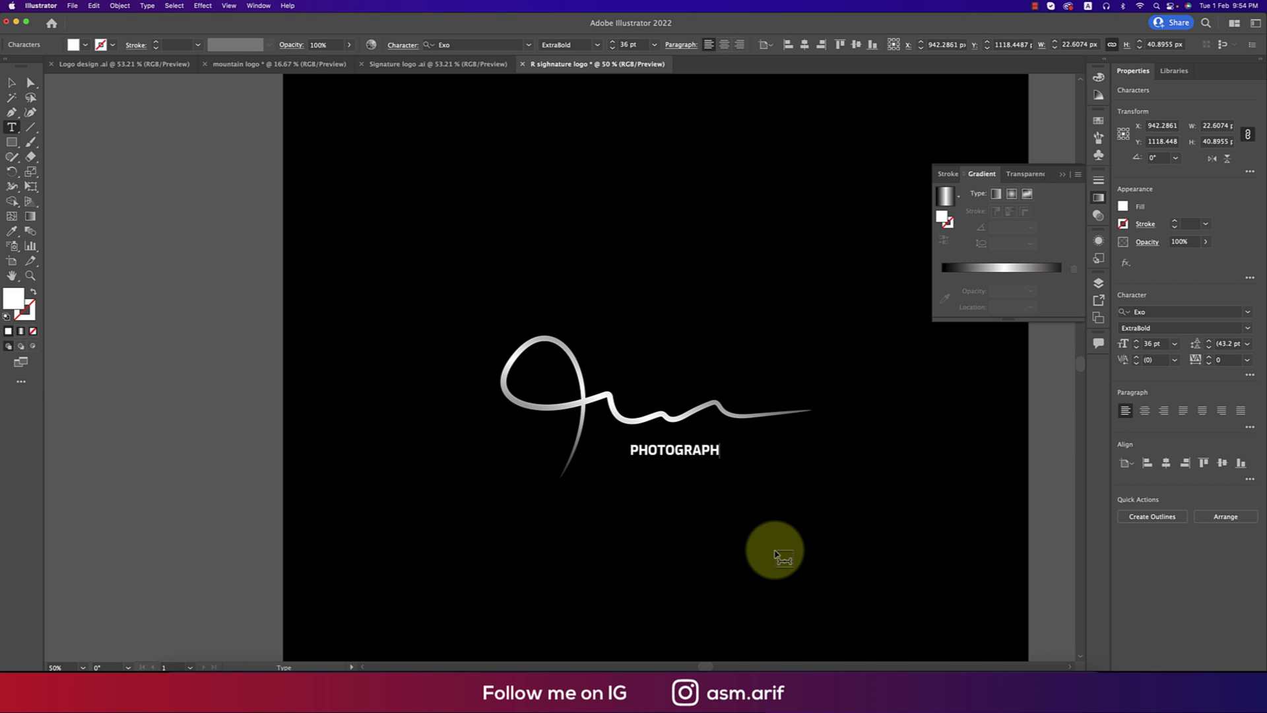
- Set PHOTOGRAPHY's tracking to 300 in the Character panel
left_click(12, 83)
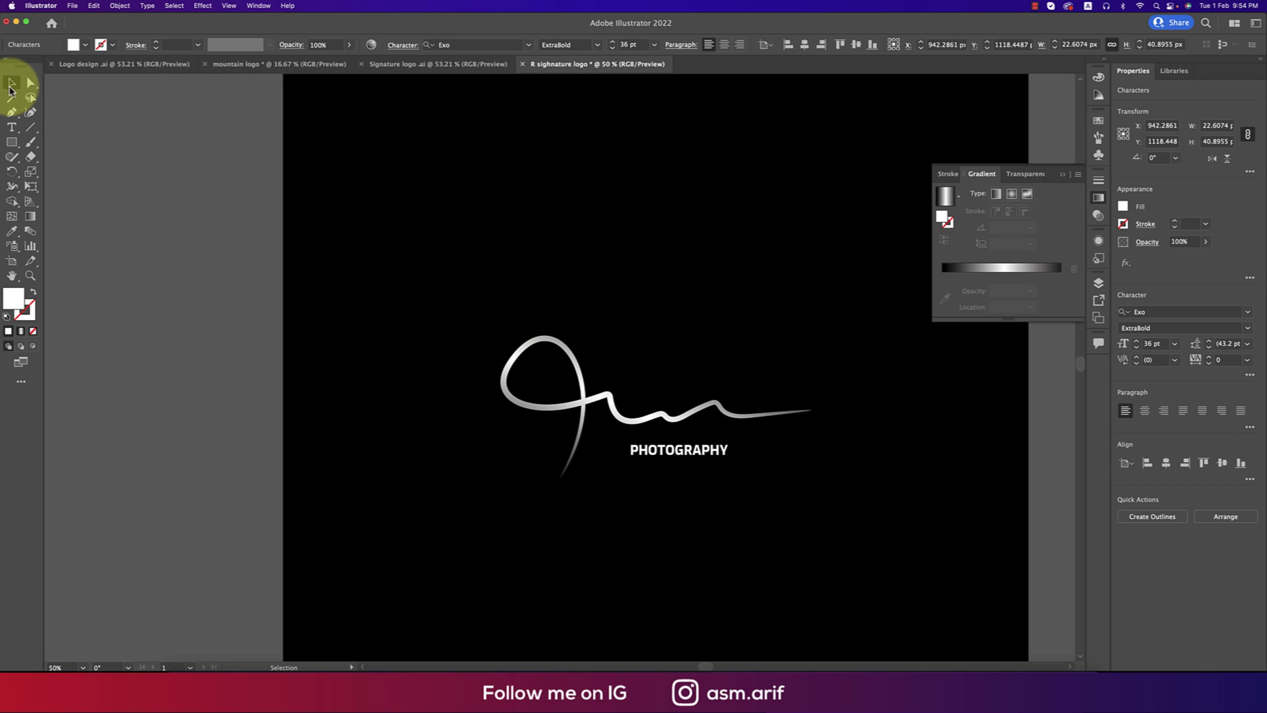
left_click(401, 44)
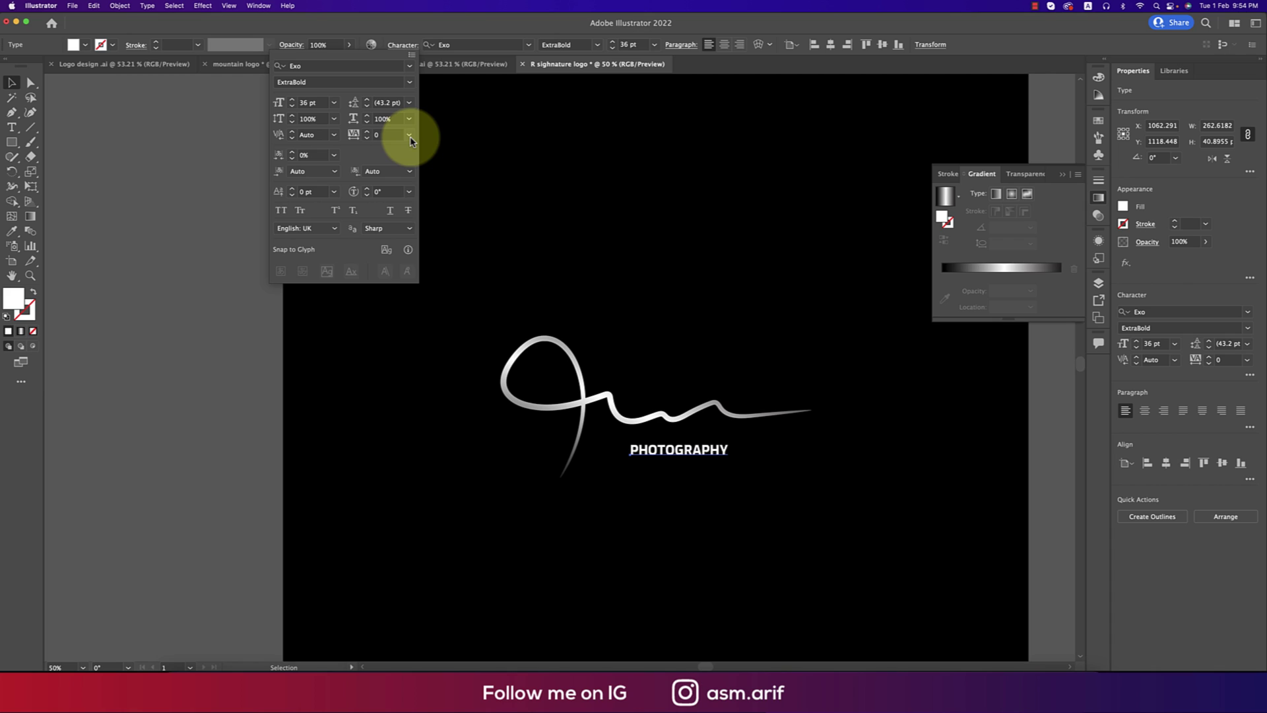
left_click(409, 135)
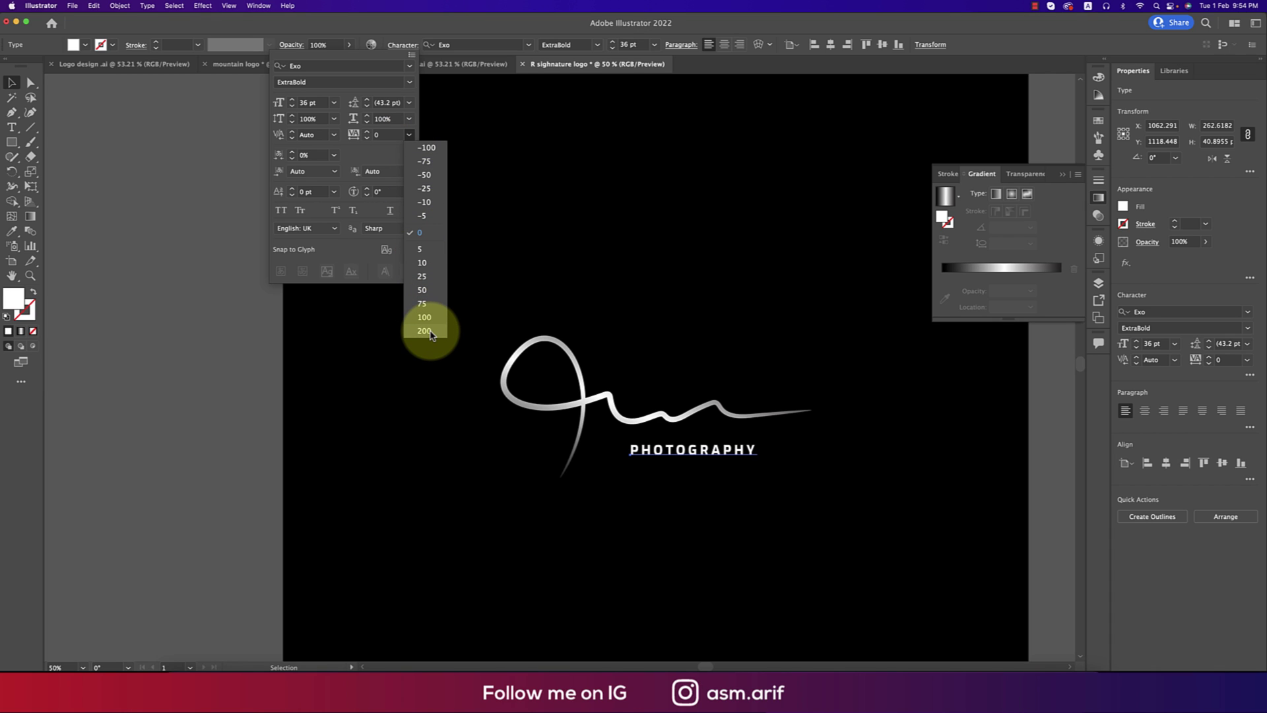
left_click(425, 331)
left_click(380, 134)
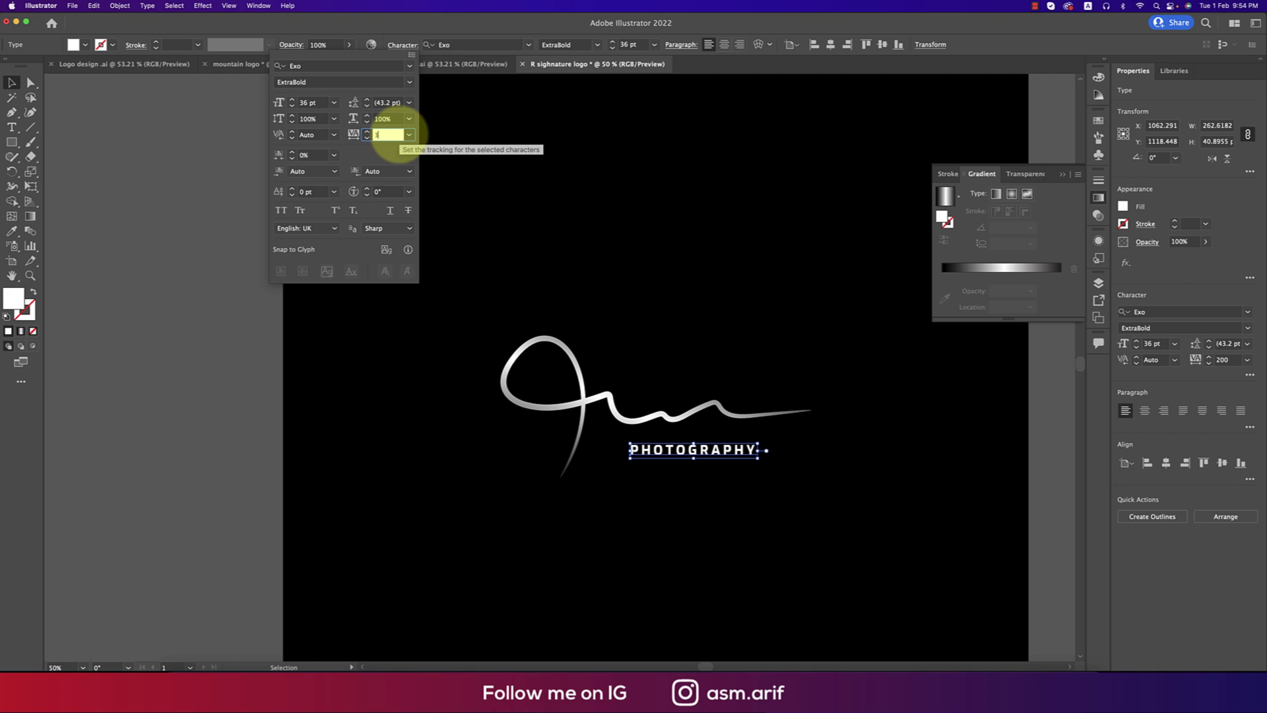
key("Return")
- Move PHOTOGRAPHY up under the signature stroke and set it to Exo SemiBold
left_click_drag(732, 458, 730, 451)
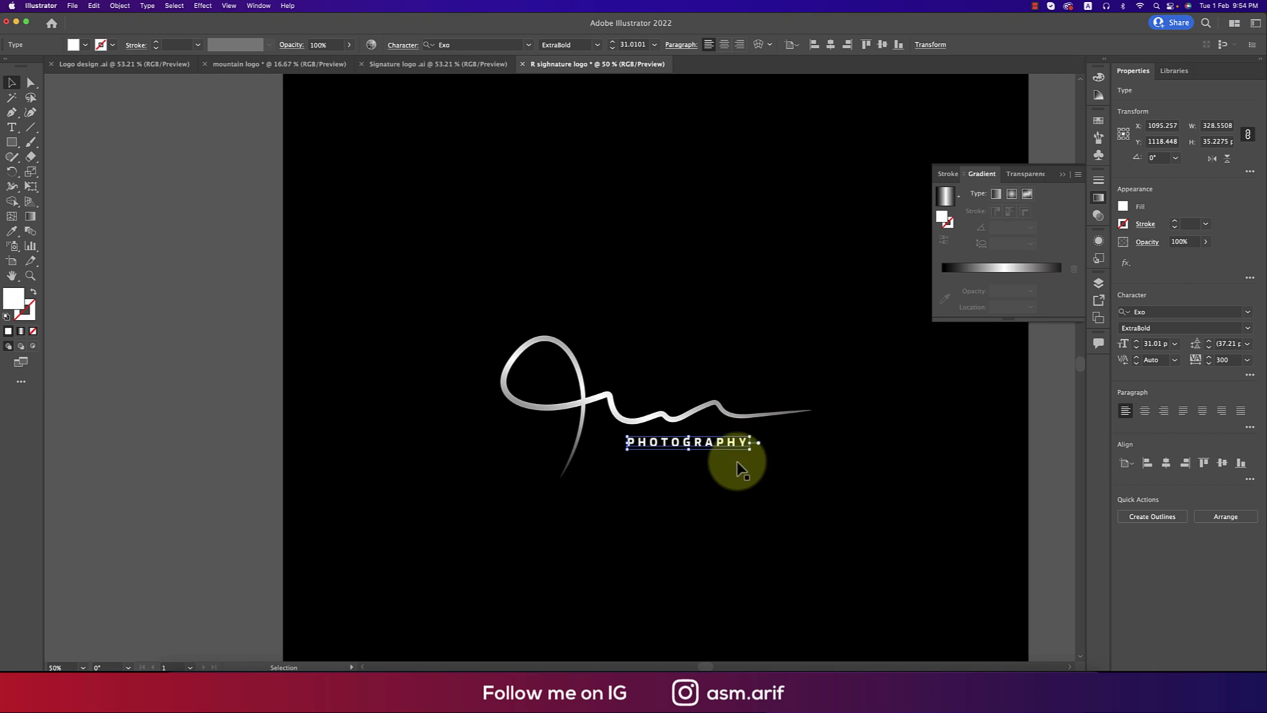
left_click(595, 46)
left_click(569, 194)
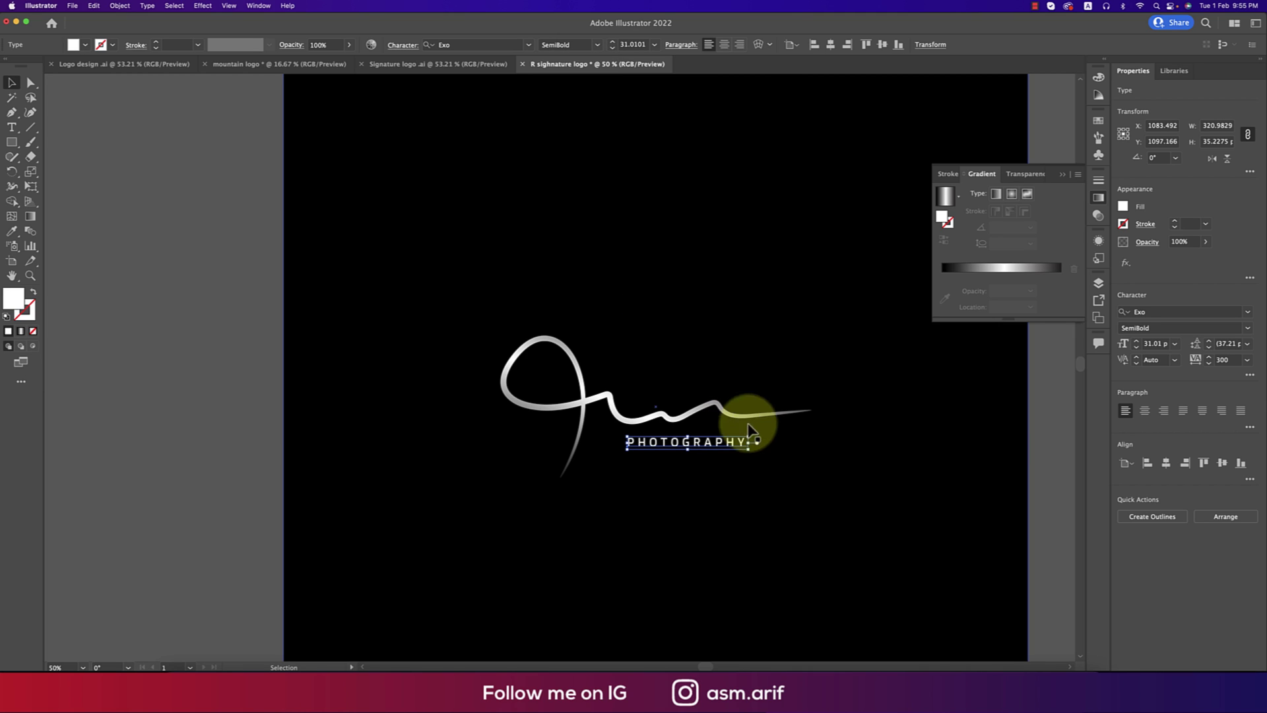
- Duplicate PHOTOGRAPHY below, resize the copy to 31.01/1.6 (about 19.4 pt), and centre it under the original
left_click_drag(722, 442, 721, 465)
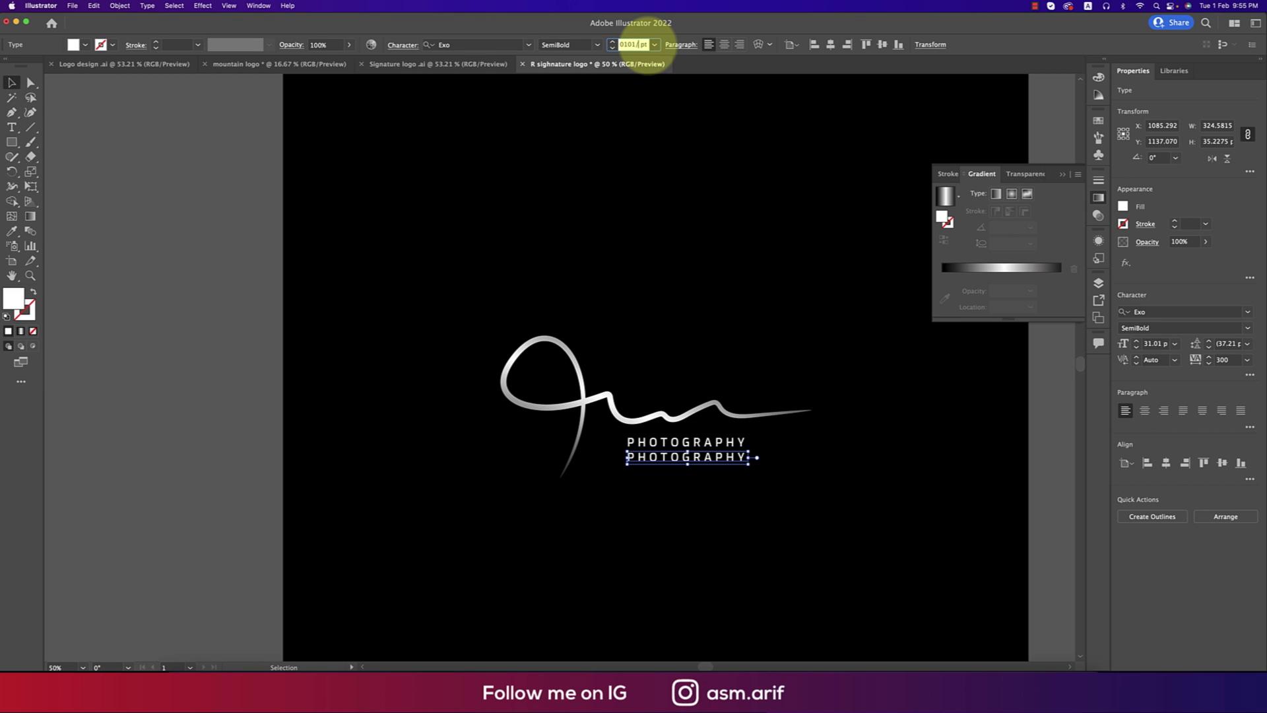
key("Return")
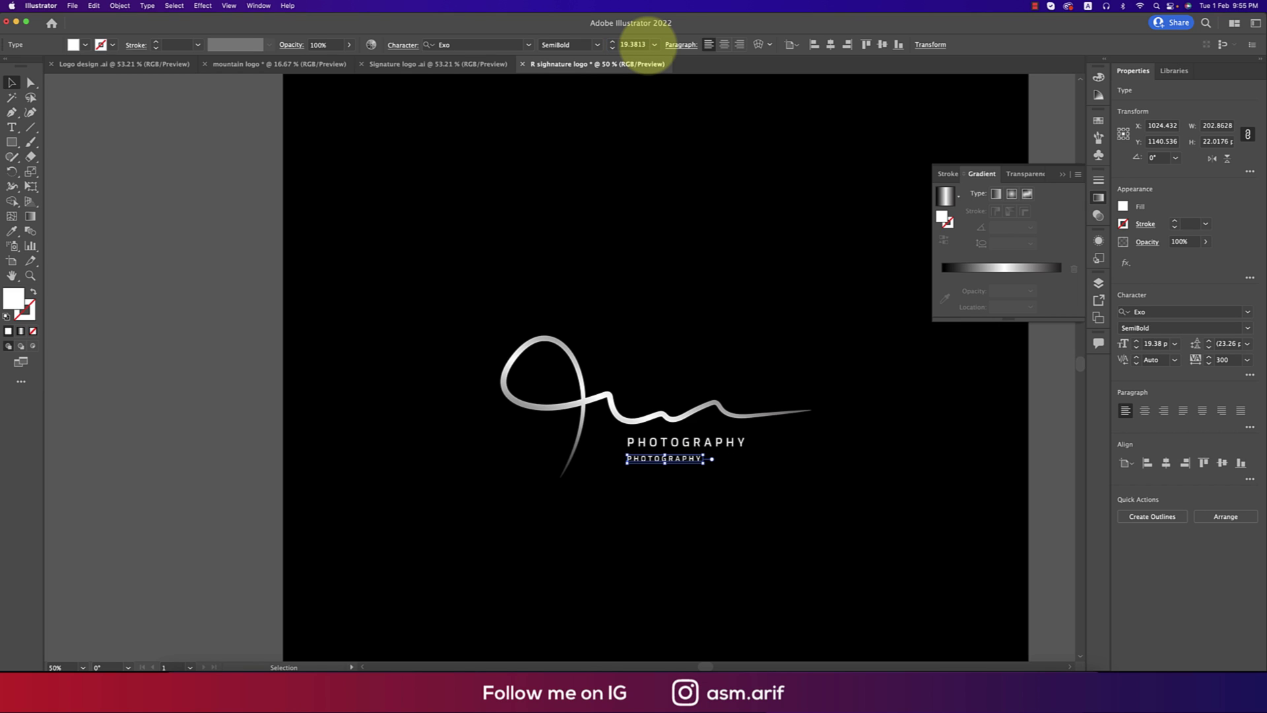
left_click(831, 44)
left_click(733, 444, "shift")
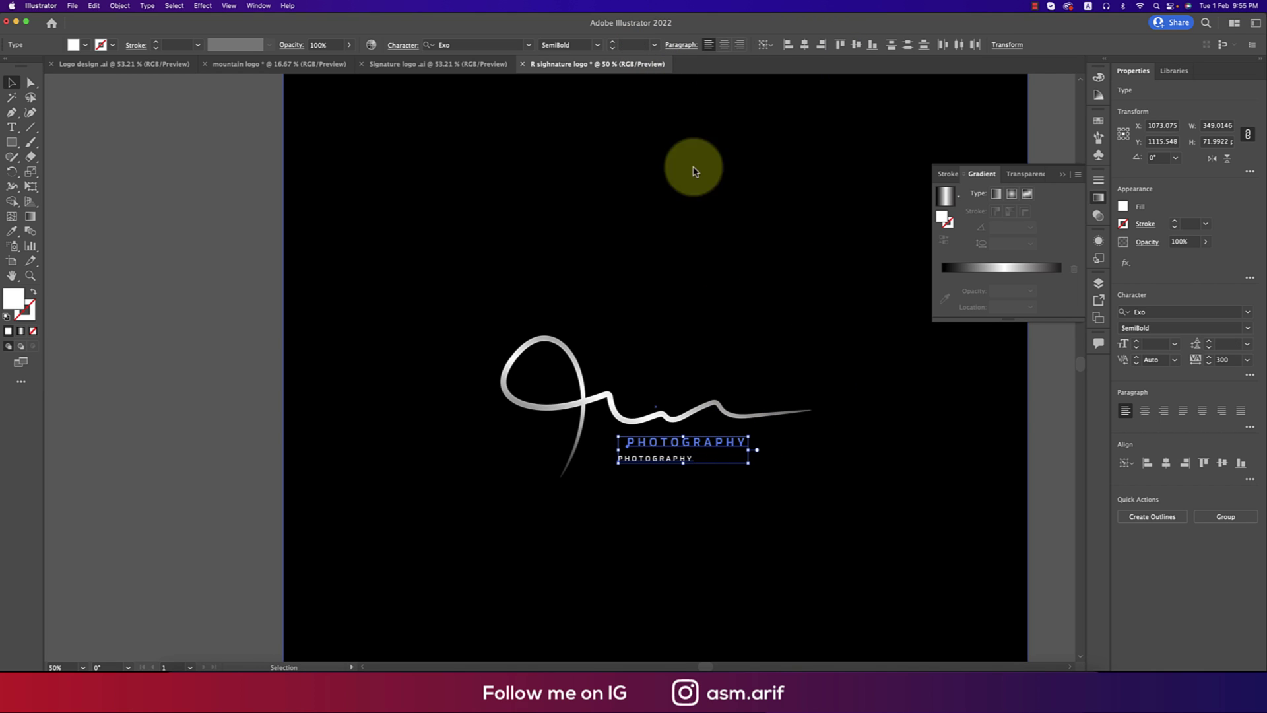
left_click(804, 44)
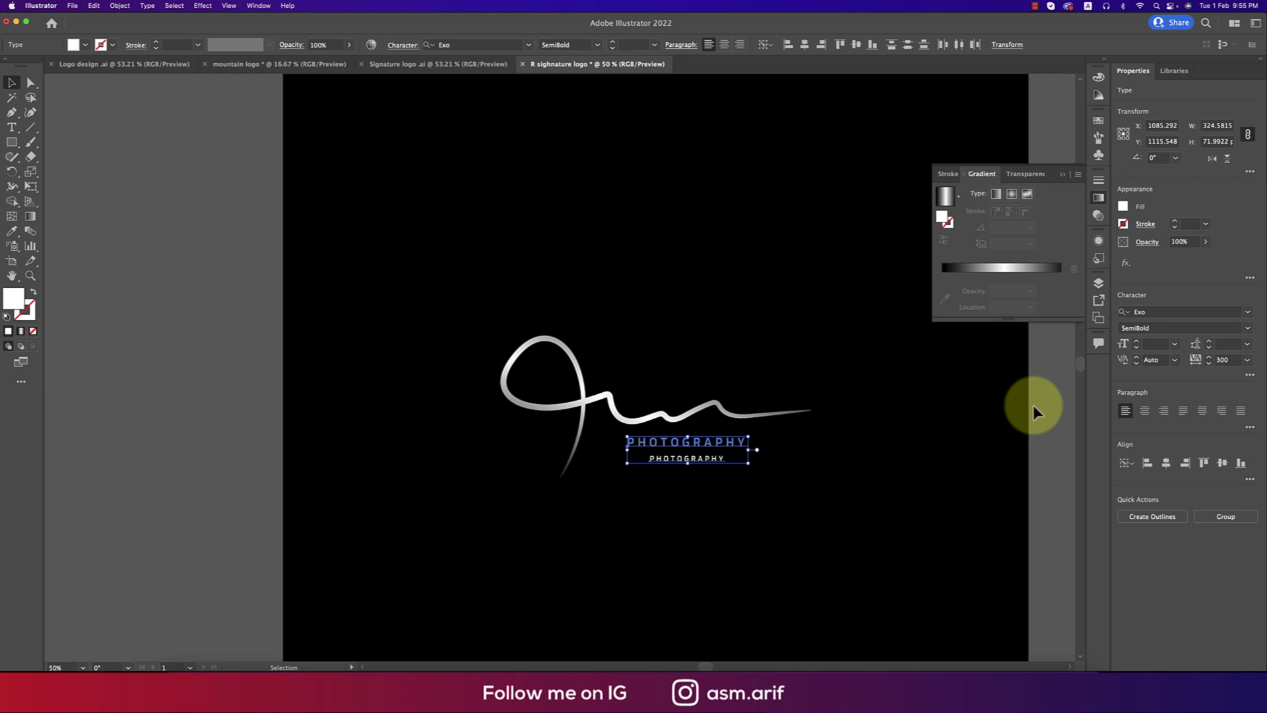
left_click(830, 437)
left_click(686, 460)
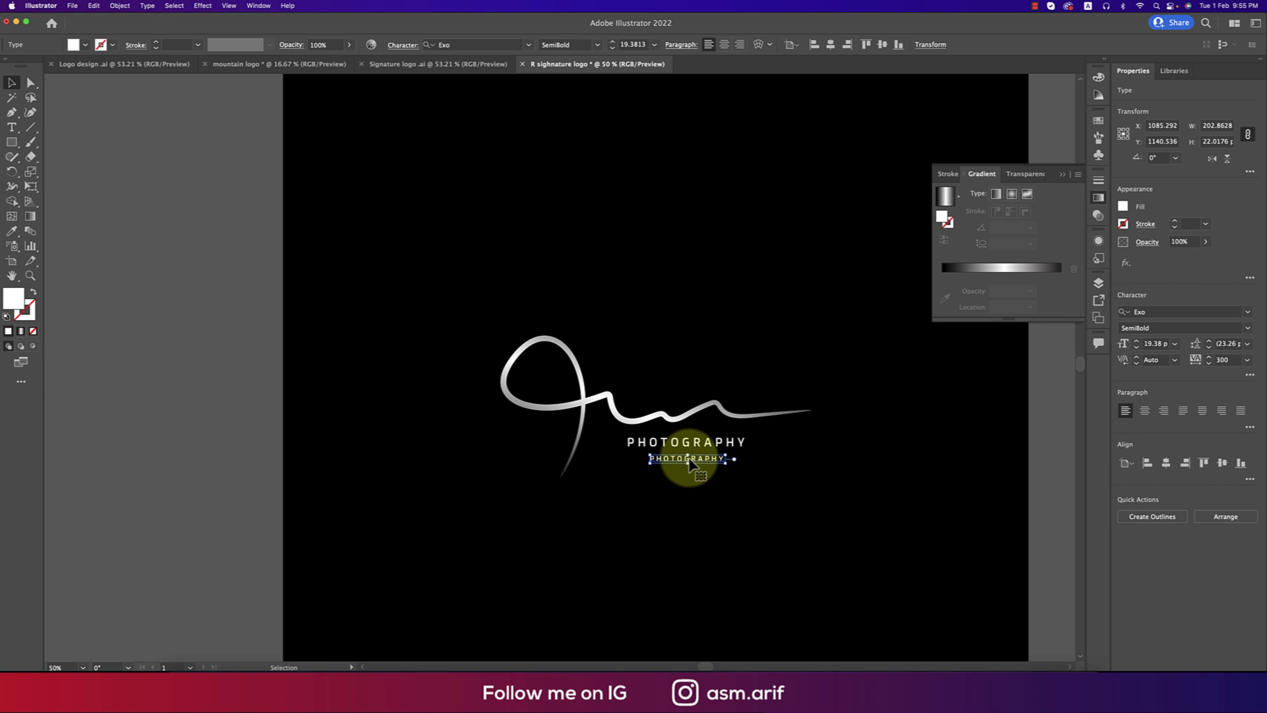
- Retype the small copy as 'the way of creativity'
double_click(689, 460)
key("super+a")
type("crea")
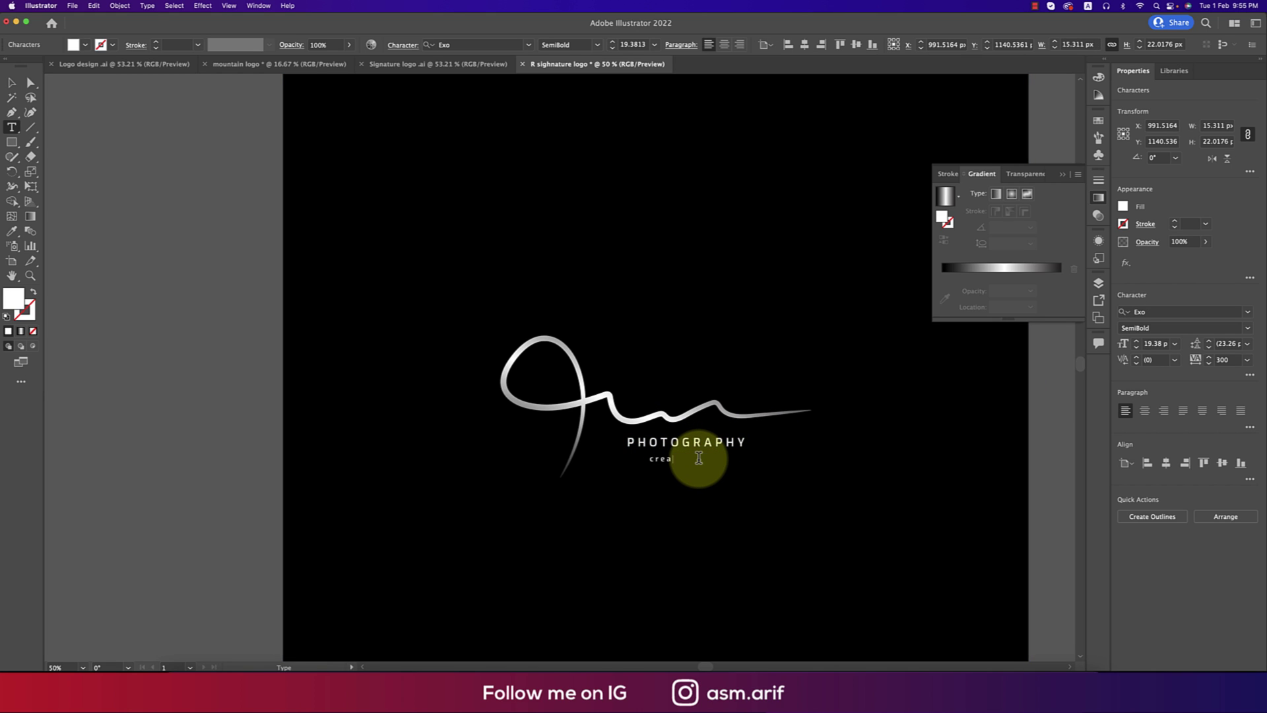
type("tivartty")
key("super+a")
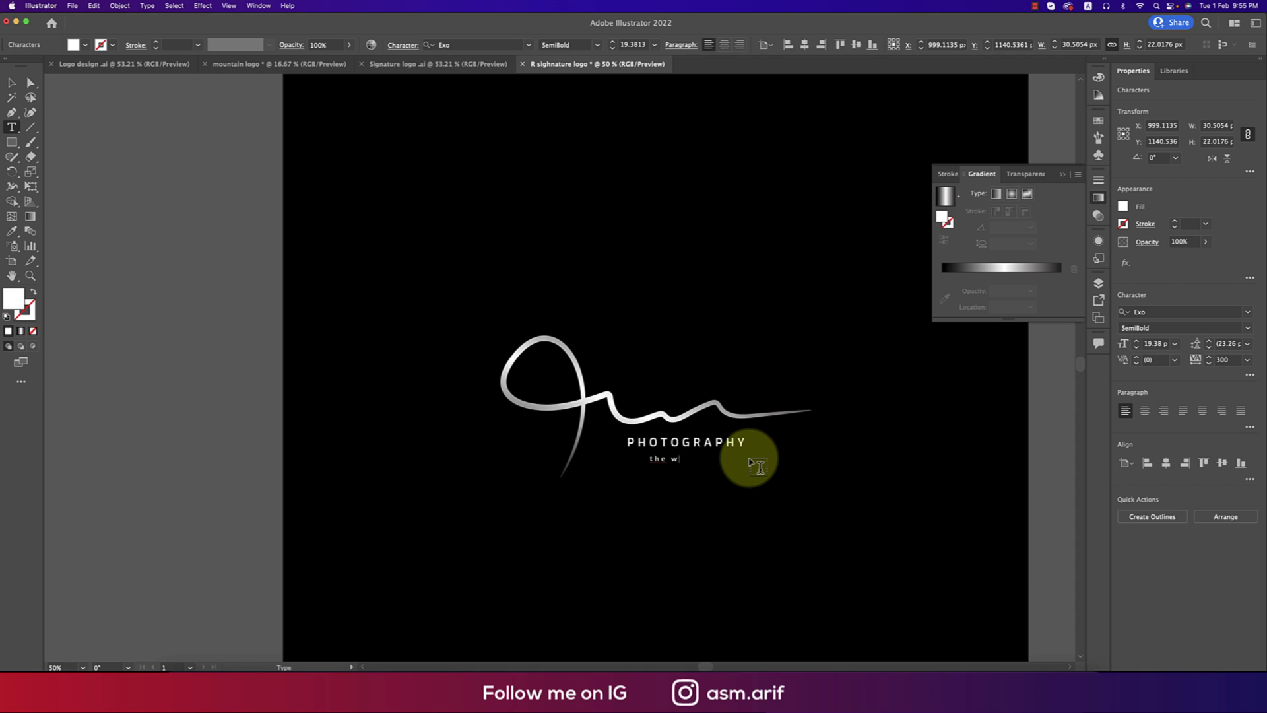
type("ivity")
key("Escape")
left_click(760, 359)
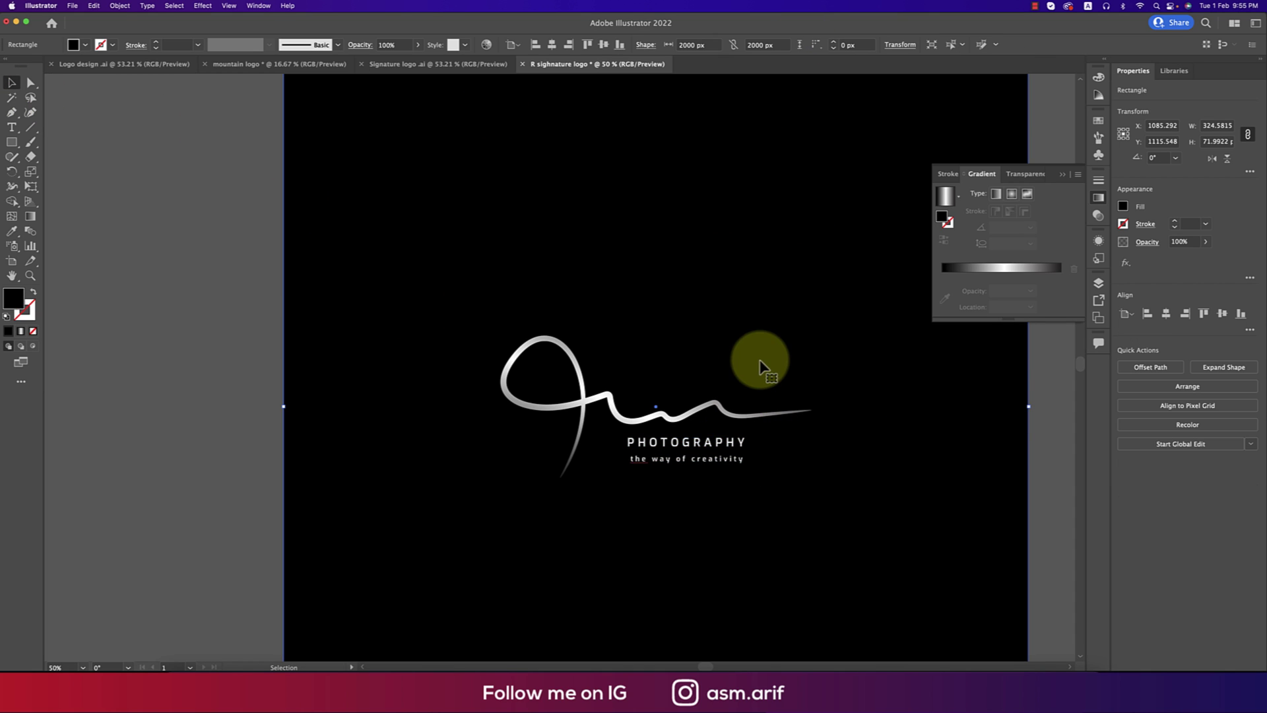
left_click(701, 455)
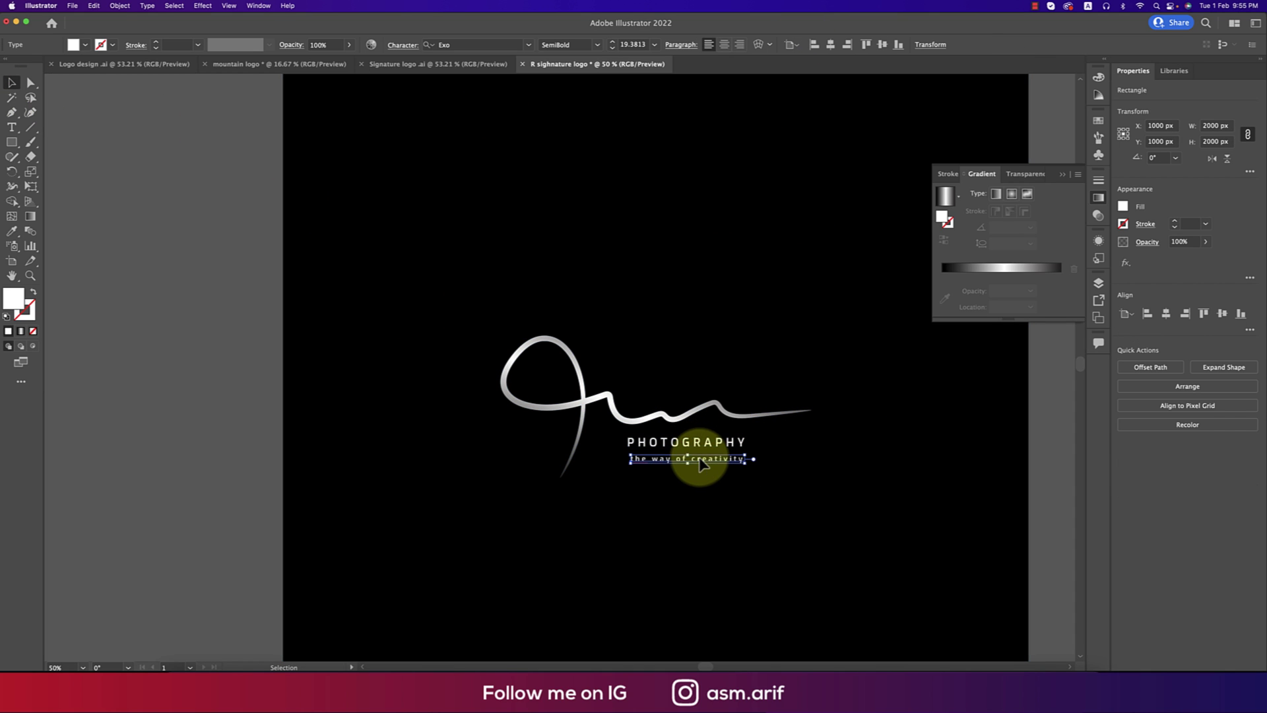
- Set the tagline to Exo Light, All Caps, and centre it under PHOTOGRAPHY
left_click(597, 44)
left_click(569, 113)
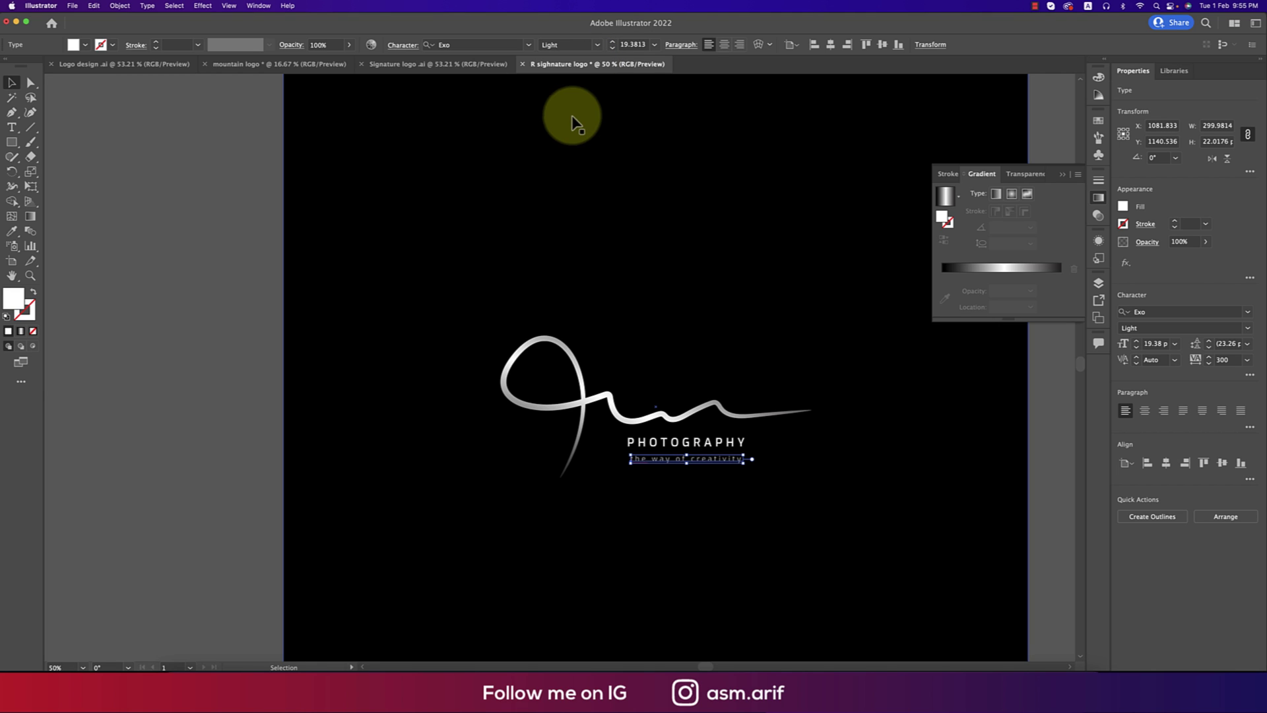
left_click(398, 45)
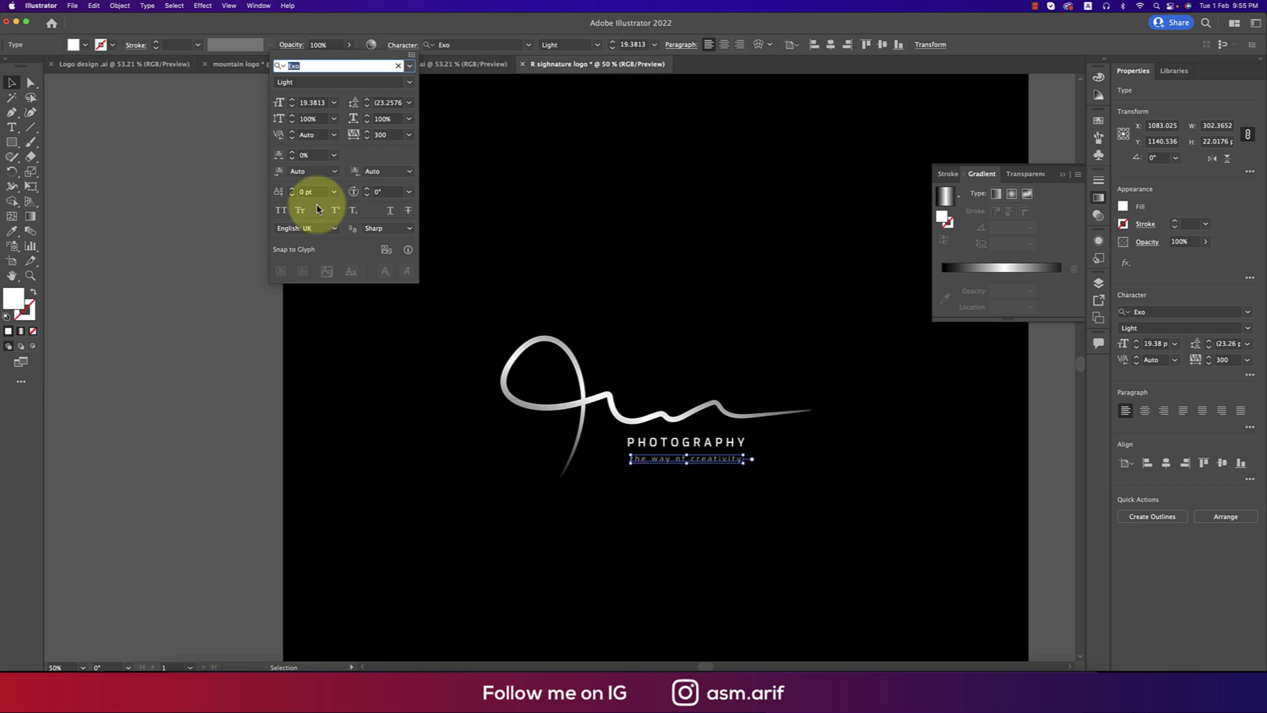
left_click(280, 212)
left_click(696, 451, "shift")
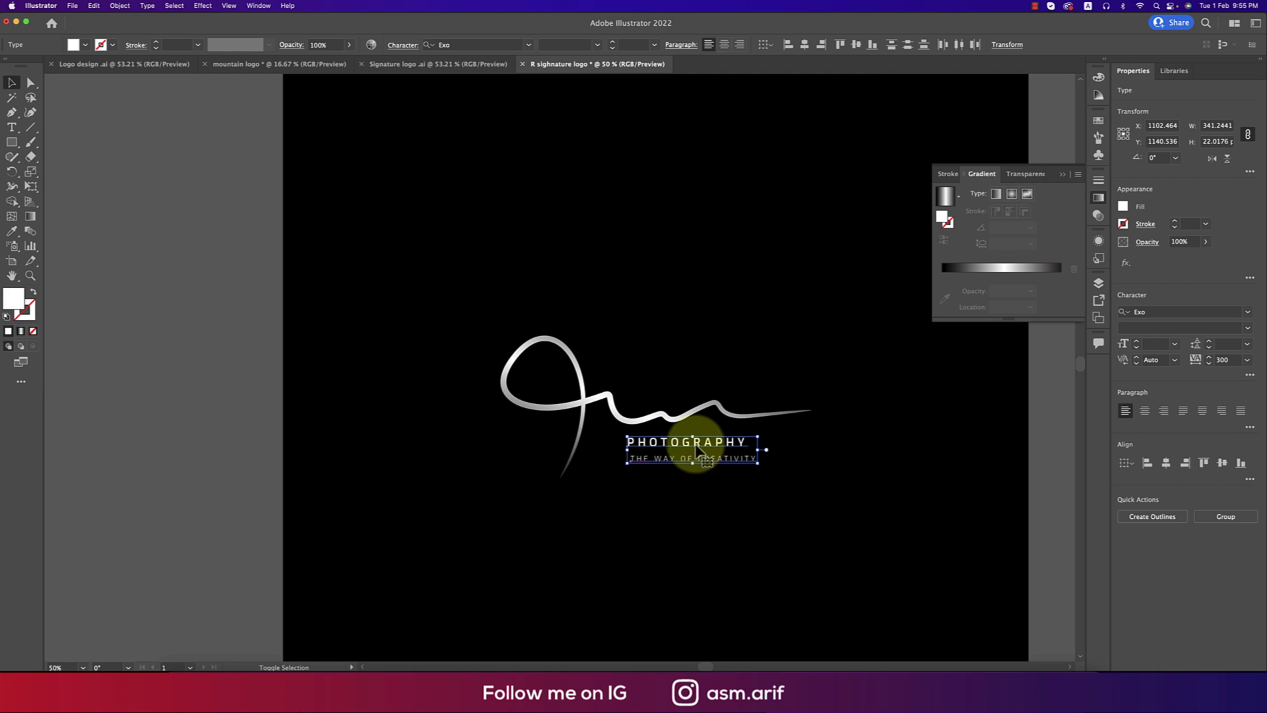
left_click(804, 44)
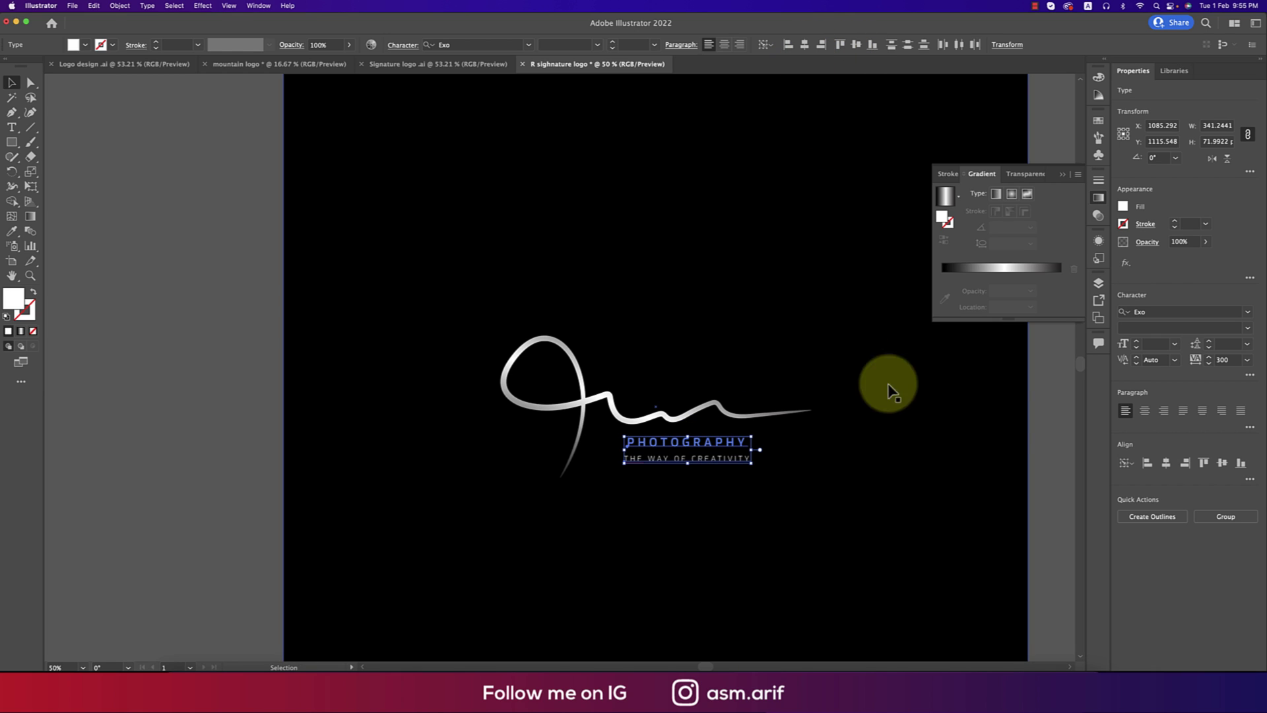
left_click(865, 425)
- Scale PHOTOGRAPHY and its tagline down together and shift them left beneath the signature
scroll(319, 330, "down", 1)
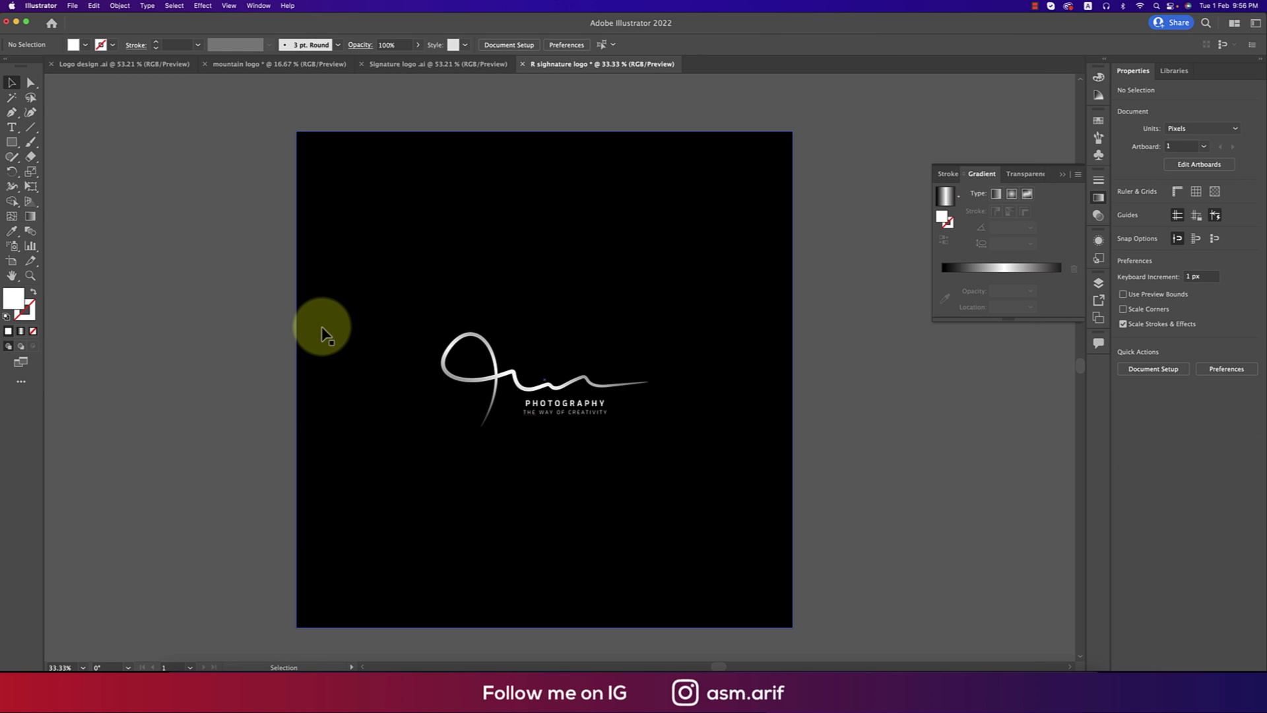
scroll(572, 414, "up", 2)
left_click(566, 420)
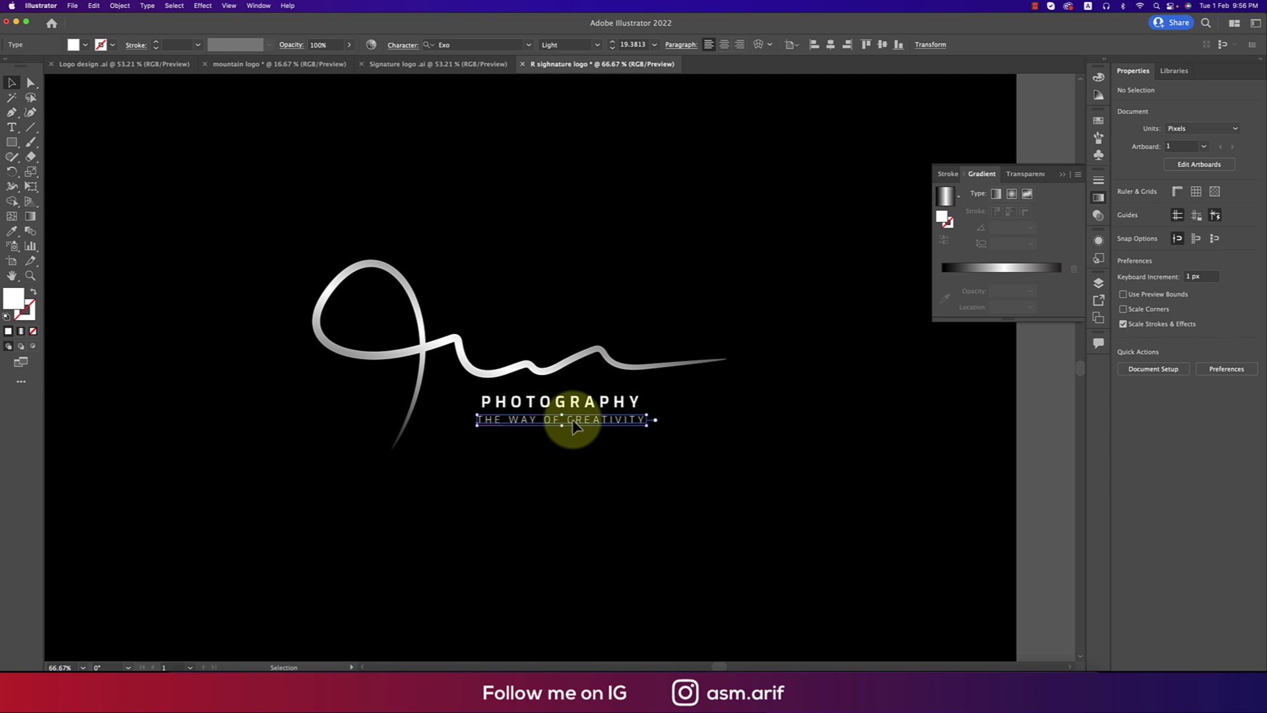
left_click_drag(563, 428, 566, 411)
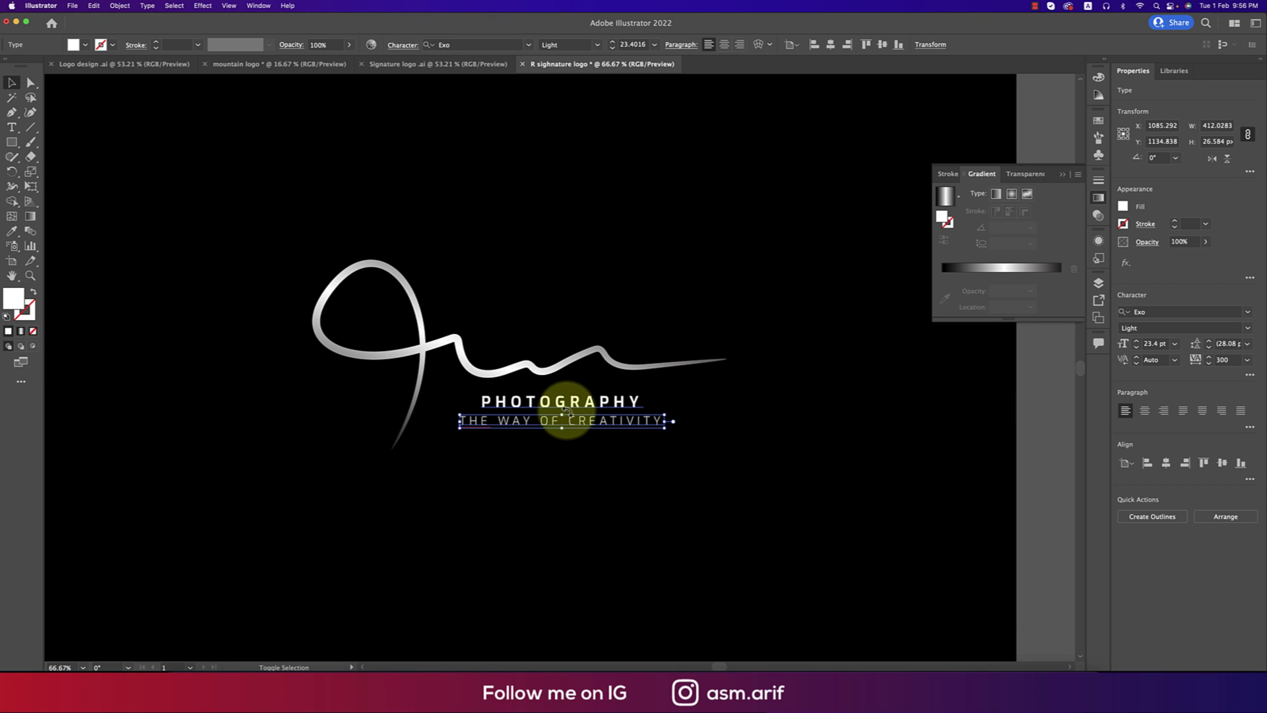
key("super+z")
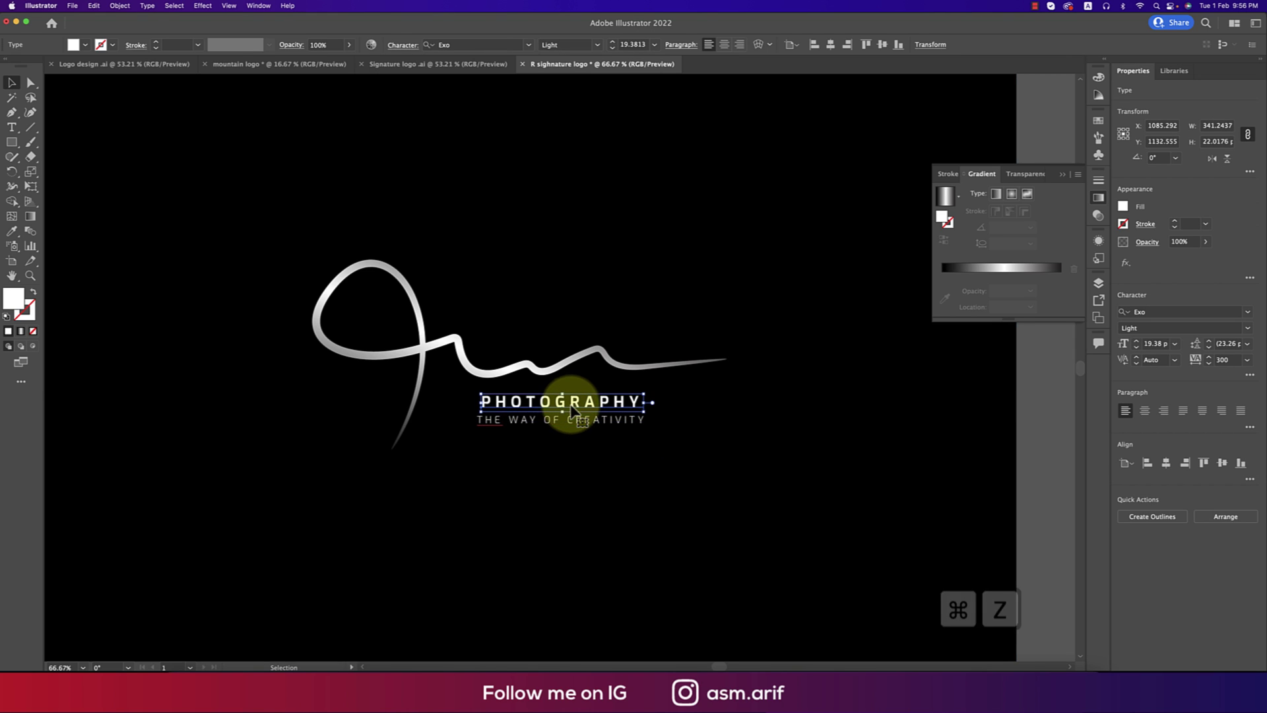
left_click(574, 403, "shift")
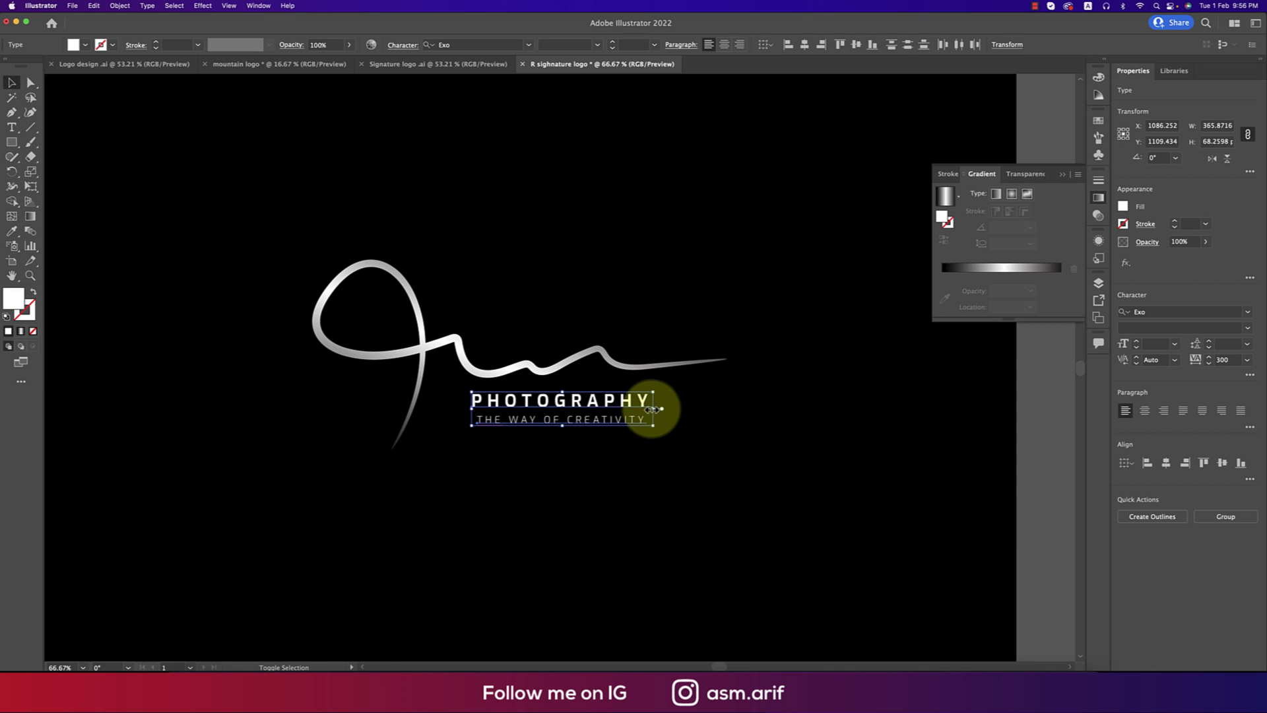
mouse_move(653, 409)
left_mouse_down()
mouse_move(602, 410)
mouse_move(582, 290)
mouse_move(544, 405)
mouse_move(563, 413)
left_mouse_up()
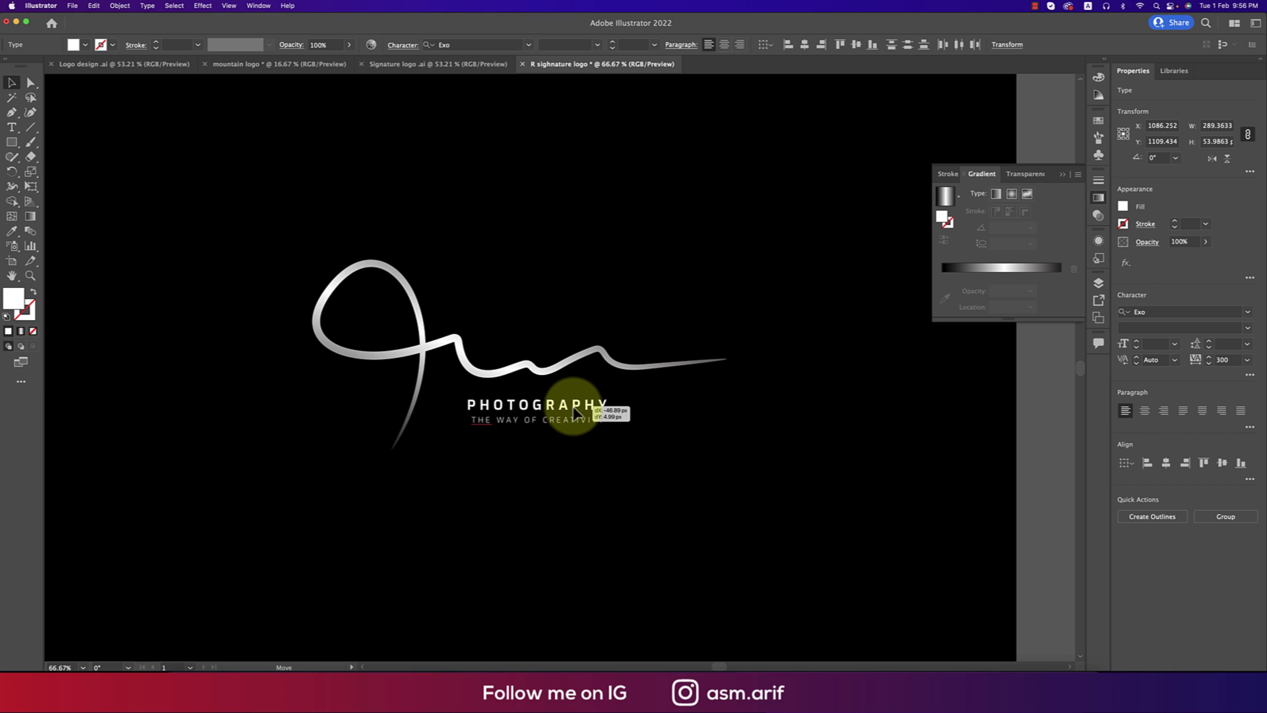
left_click_drag(572, 413, 546, 411)
key("super+minus")
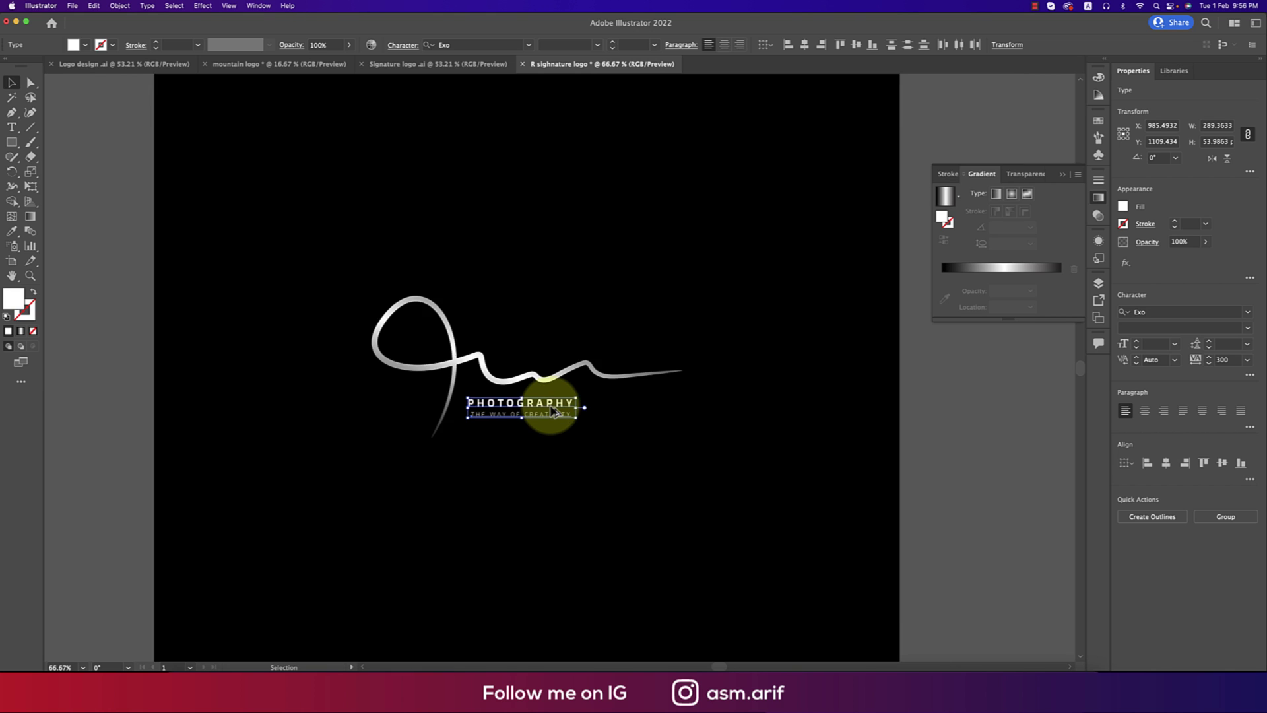
key("super+minus")
key("super+minus")
scroll(800, 438, "left", 3)
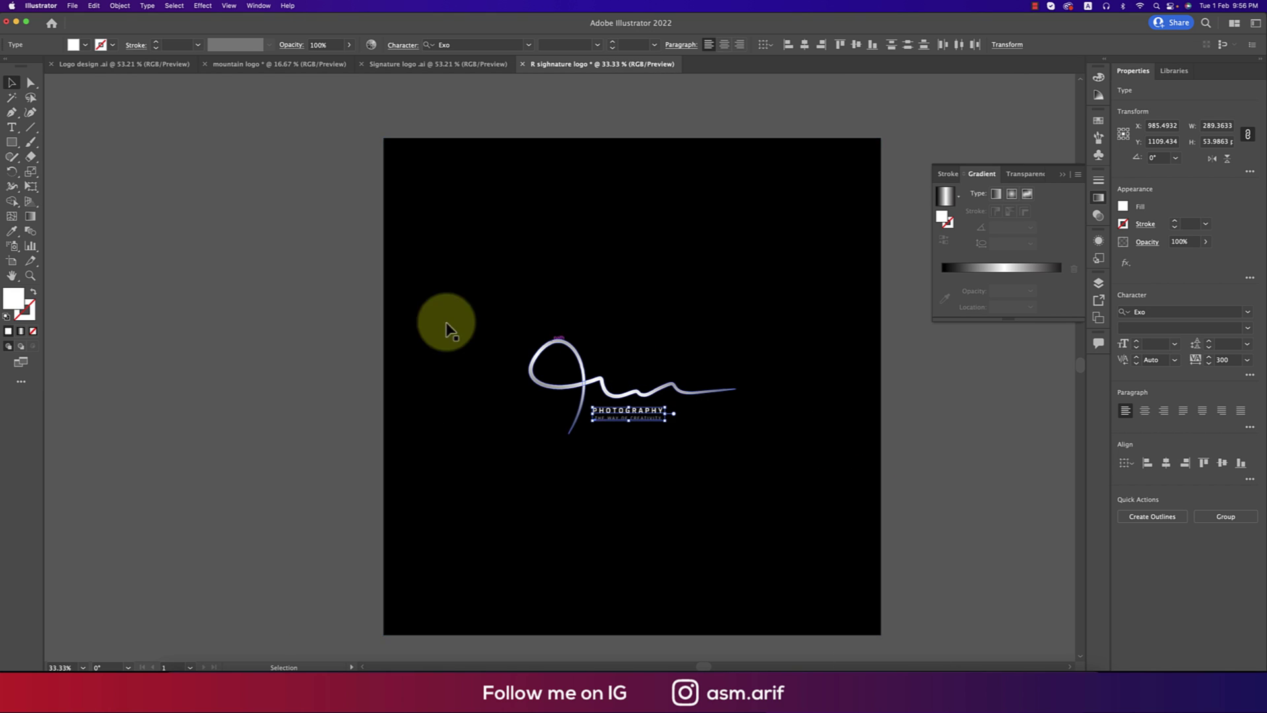
- Group the signature and both text lines, leaving the background out
left_click_drag(382, 300, 744, 427)
left_click(800, 453, "shift")
key("super+g")
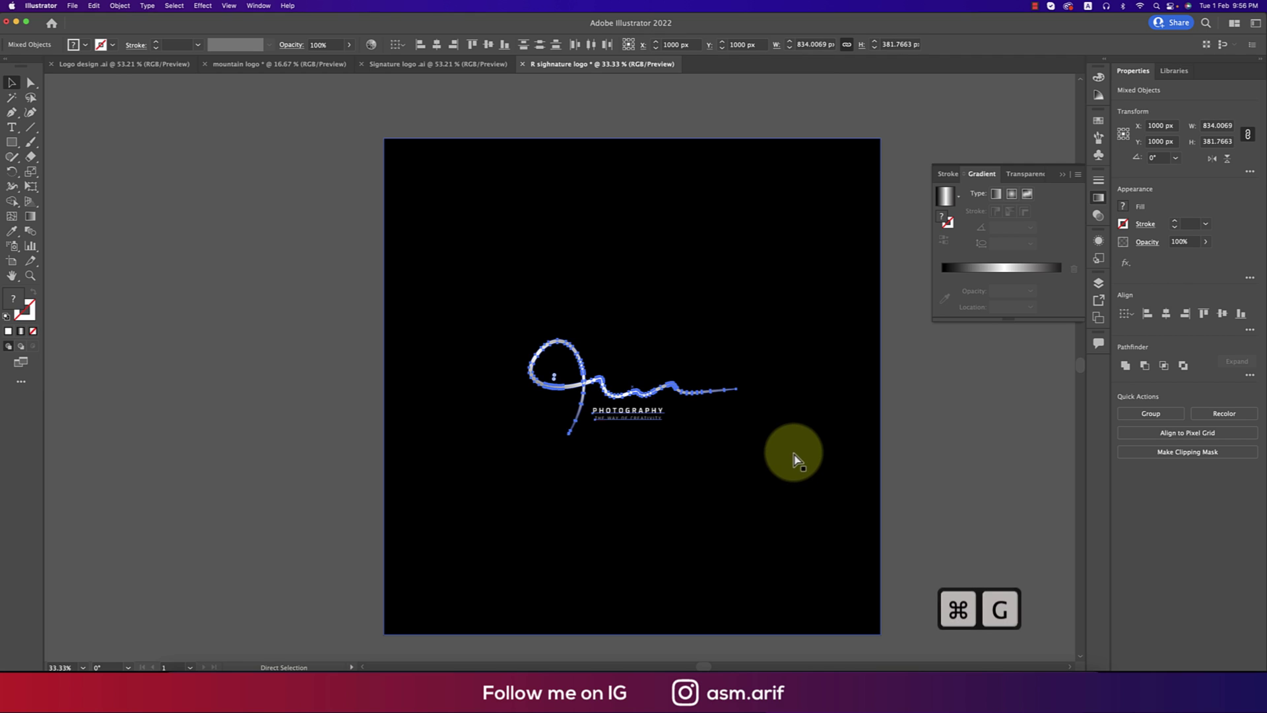
key("v")
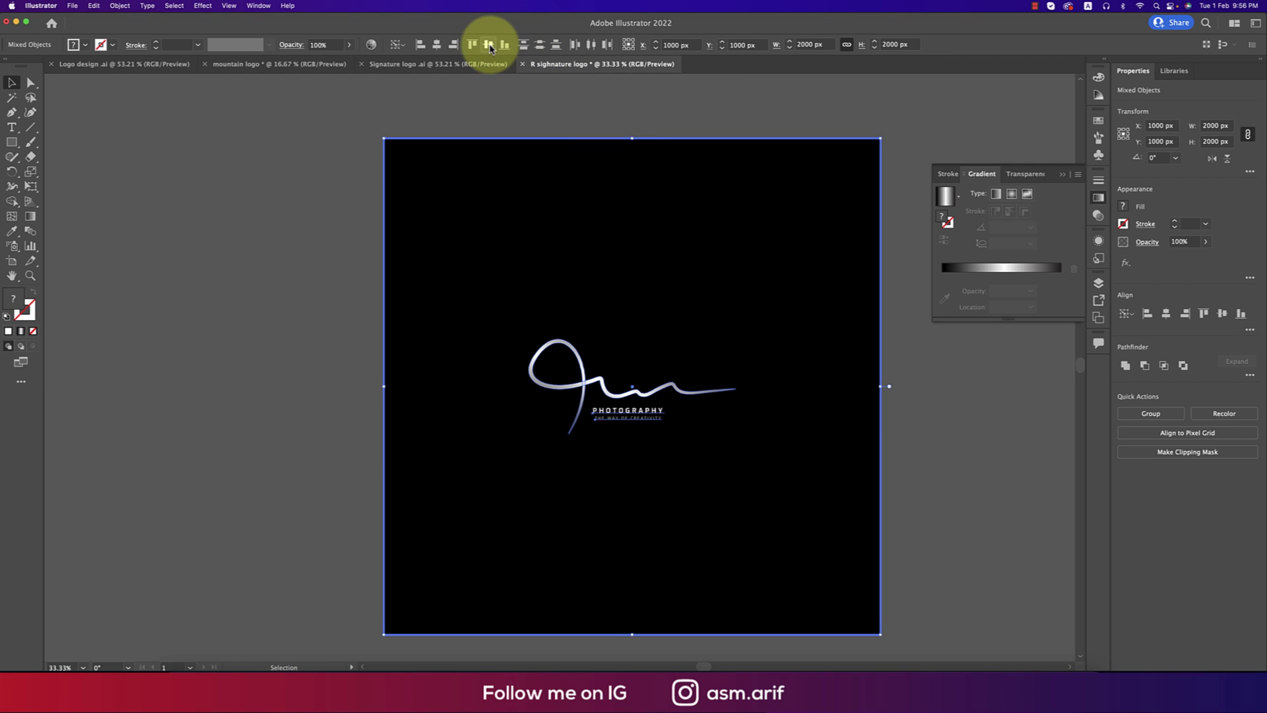
left_click(964, 413)
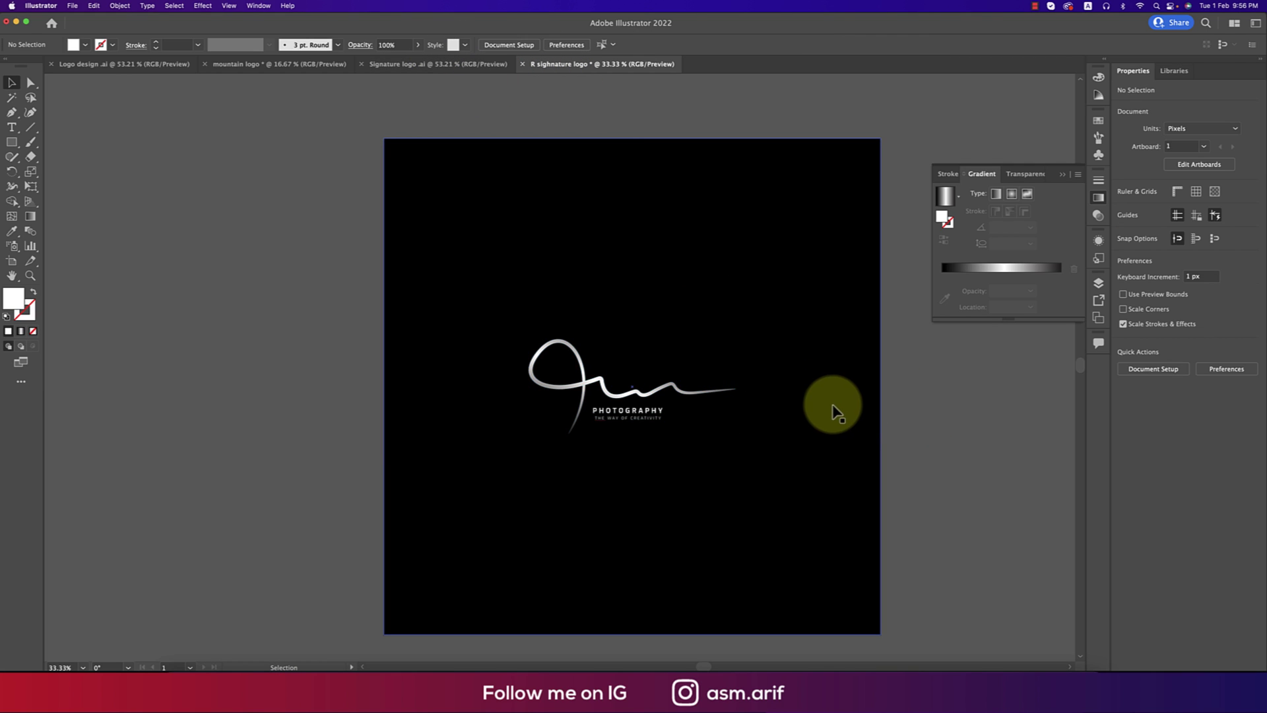
- Fill the black background square with a dark grey swatch
left_click(801, 387)
left_click(75, 45)
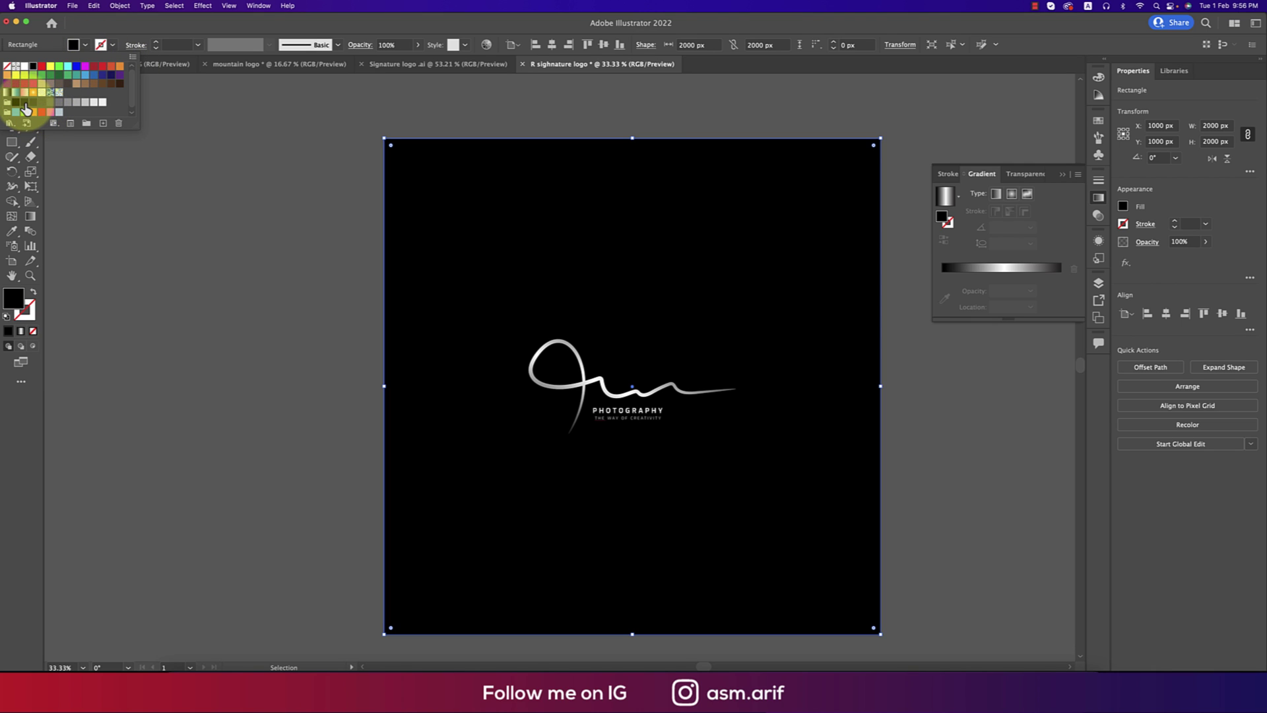
left_click(26, 109)
left_click(196, 230)
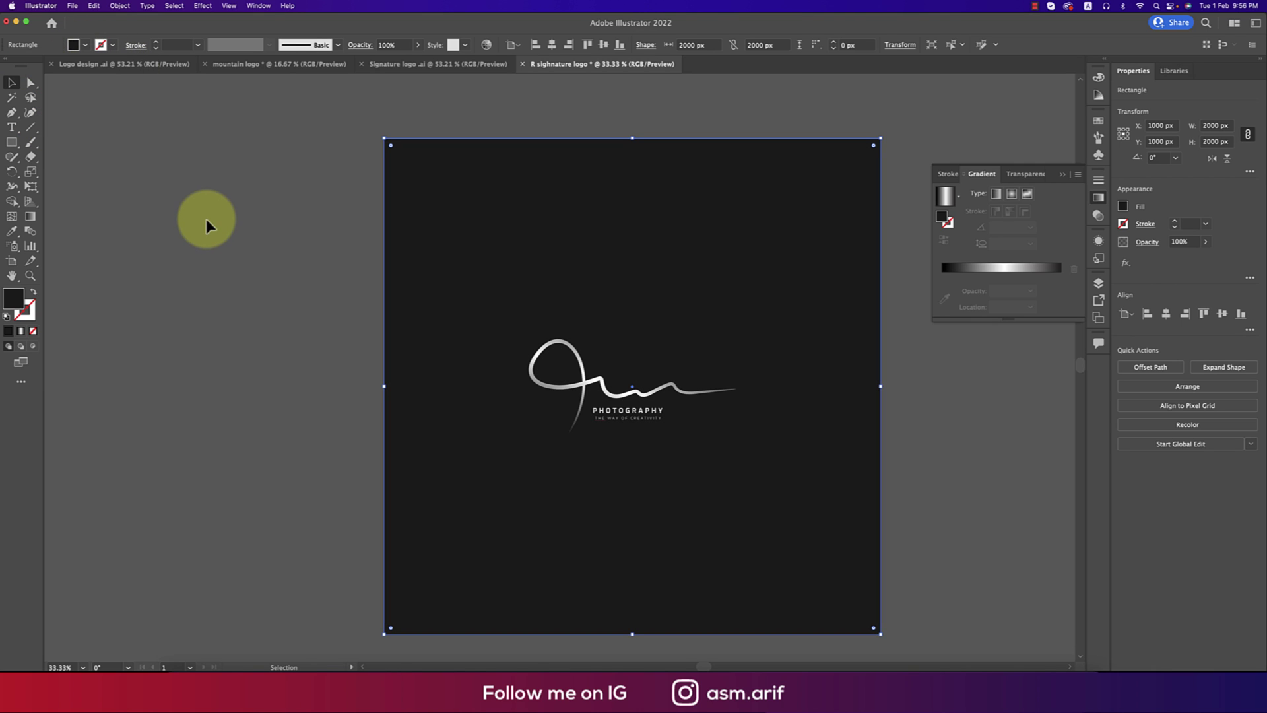
left_click(206, 219)
scroll(534, 351, "down", 1)
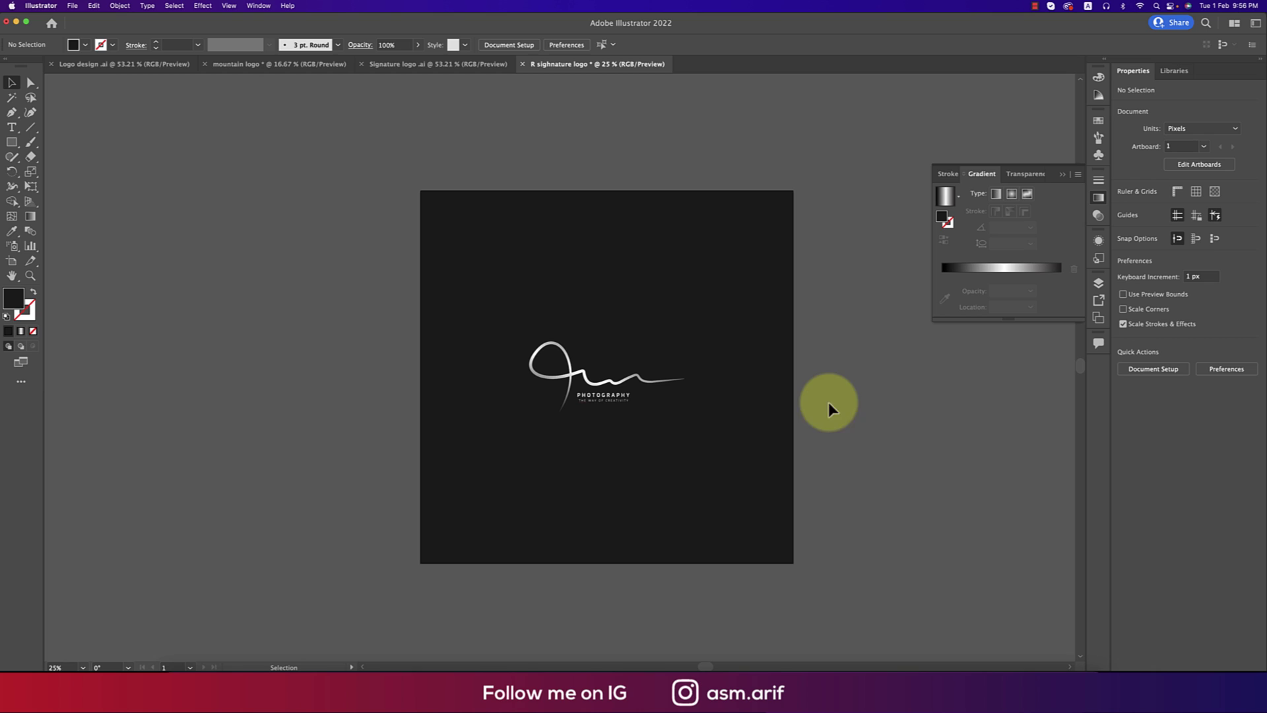
key("super+0")
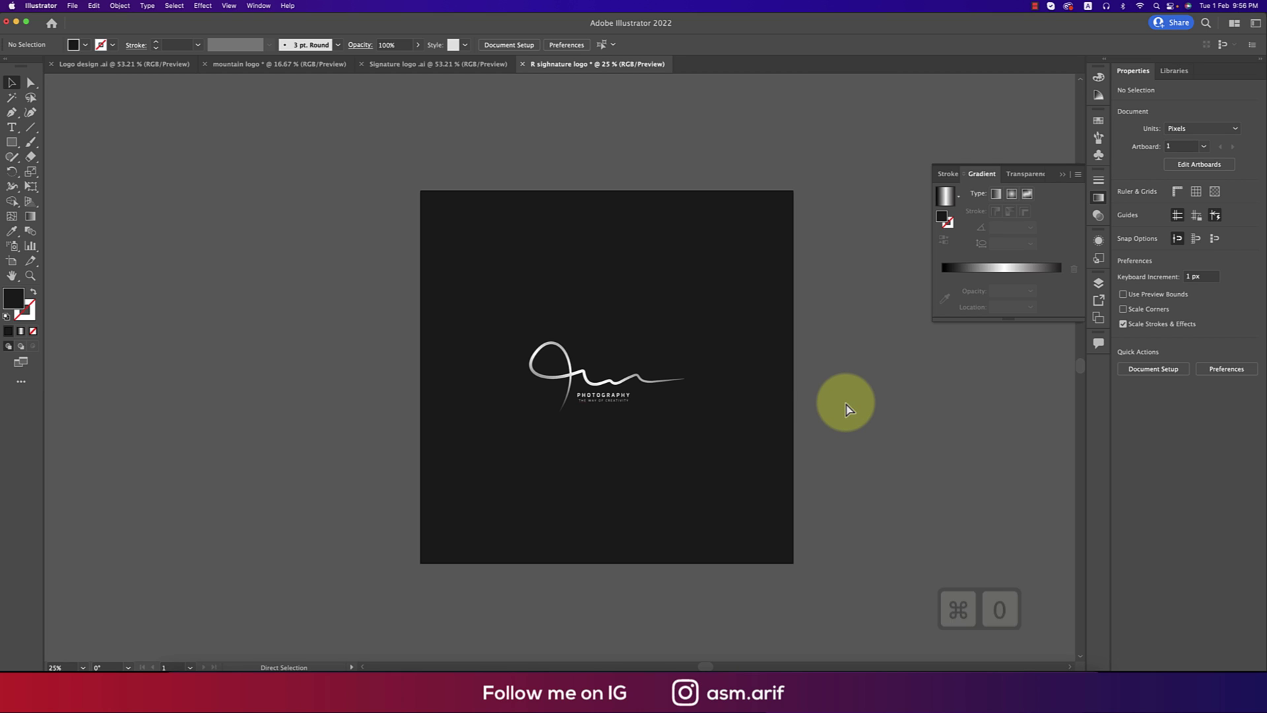